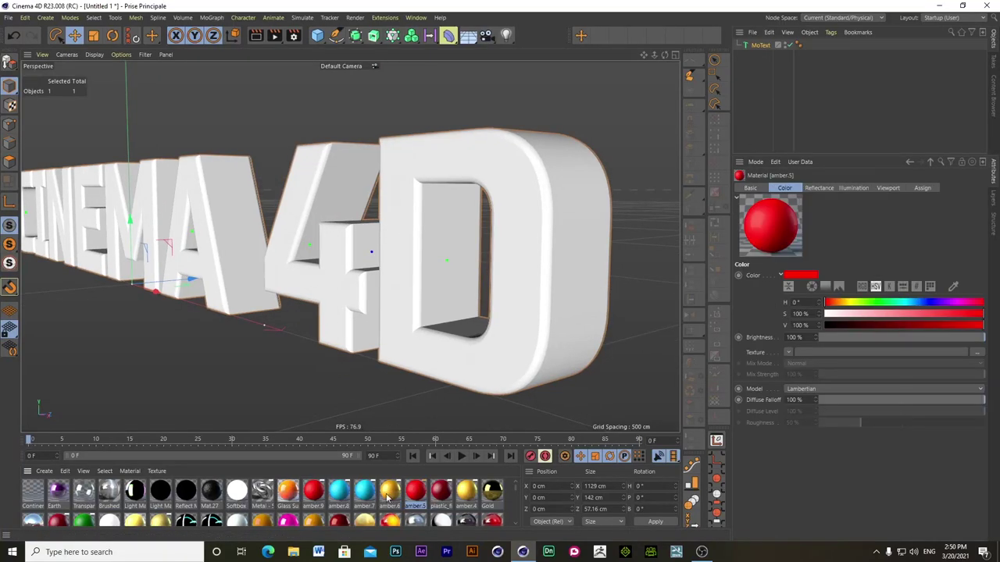
# - Apply the gold amber material to the text, limited to the S shell selection
pyautogui.moveTo(415, 492); pyautogui.dragTo(561, 218)
pyautogui.click(760, 44)
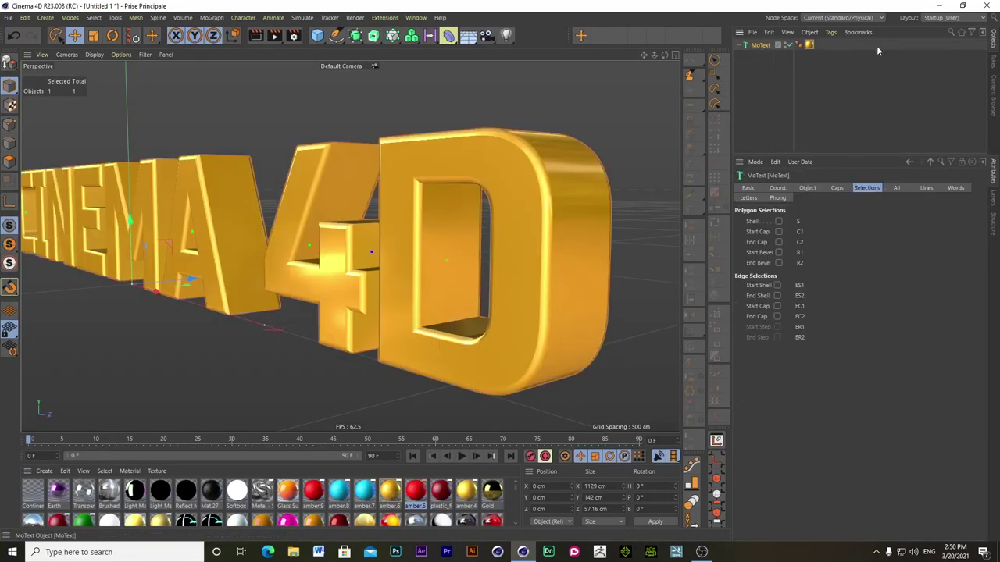
pyautogui.click(779, 221)
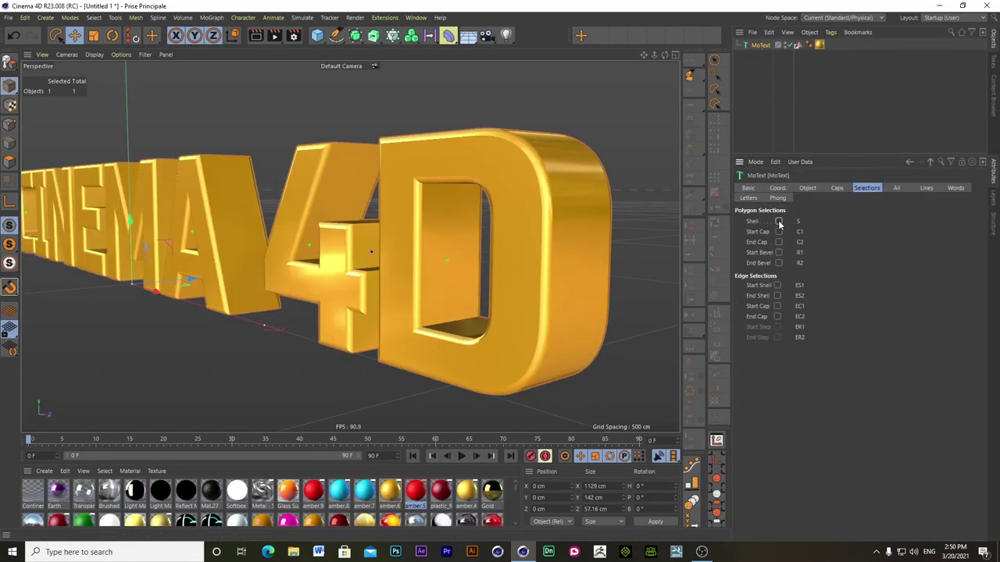
pyautogui.click(818, 44)
pyautogui.press('Return')
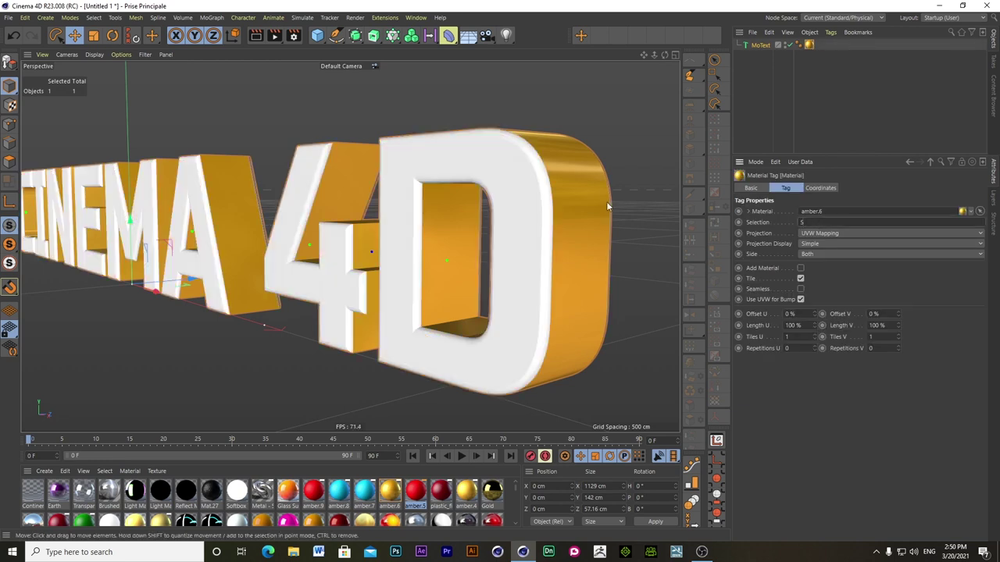
pyautogui.click(909, 162)
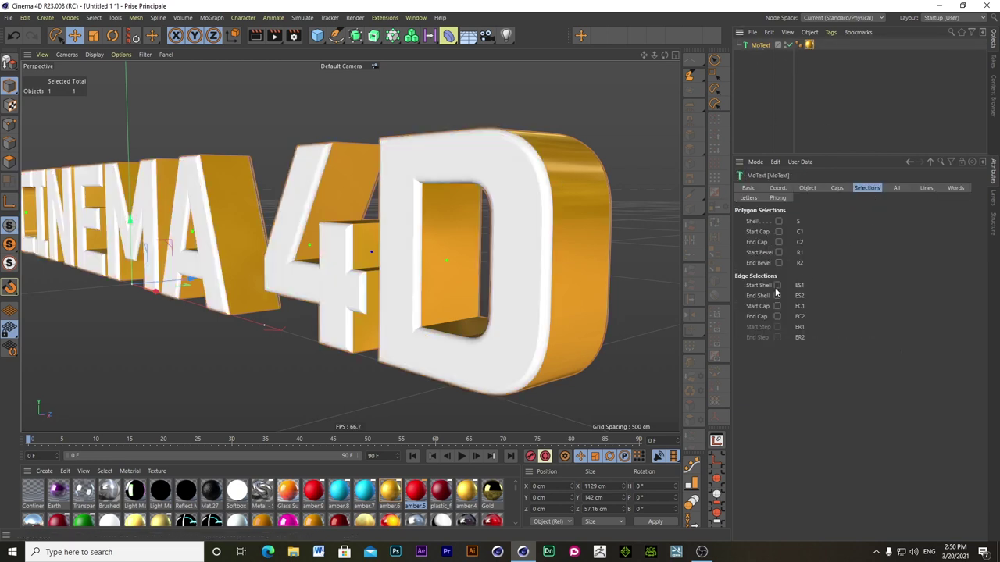
# - Apply the blue material to the text, limited to the R1 front bevel rims
pyautogui.moveTo(338, 489); pyautogui.dragTo(760, 44)
pyautogui.click(835, 222)
pyautogui.write('R1')
pyautogui.press('Return')
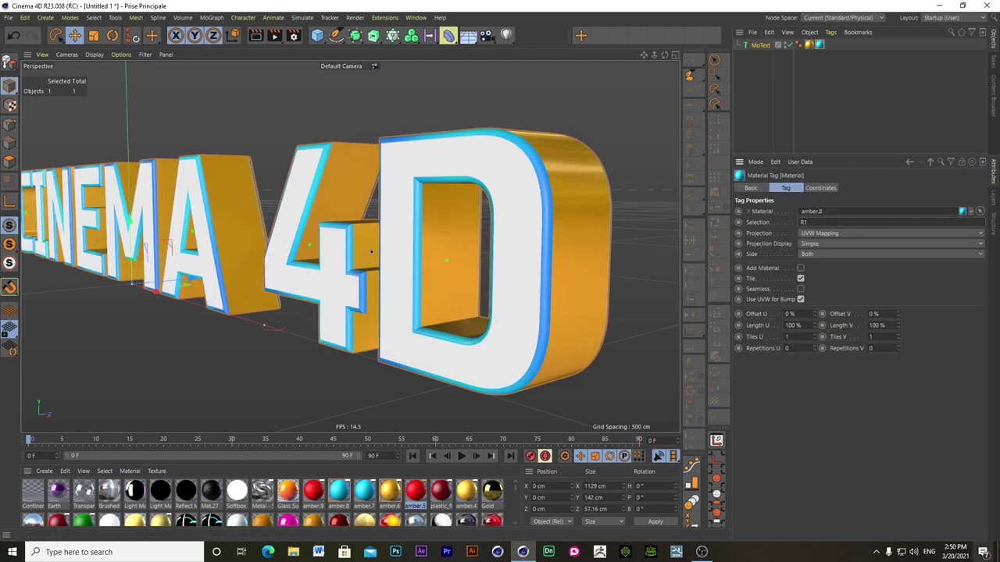
# - Apply the dynamics tag to the fracture's children with a 2 cm collision increment, then play the cube shattering
pyautogui.moveTo(416, 492); pyautogui.dragTo(769, 47)
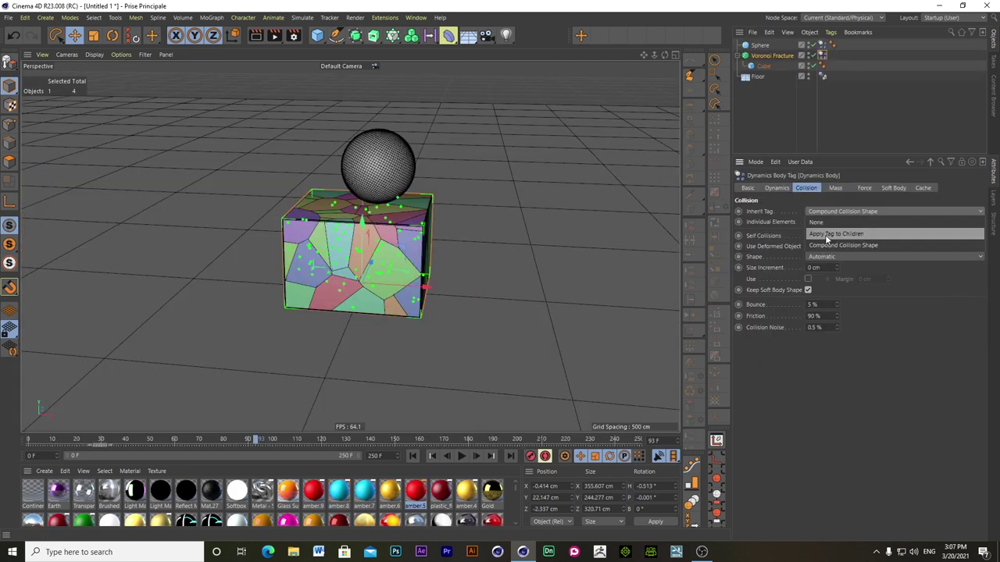
pyautogui.click(842, 235)
pyautogui.hotkey('shift', 'f')
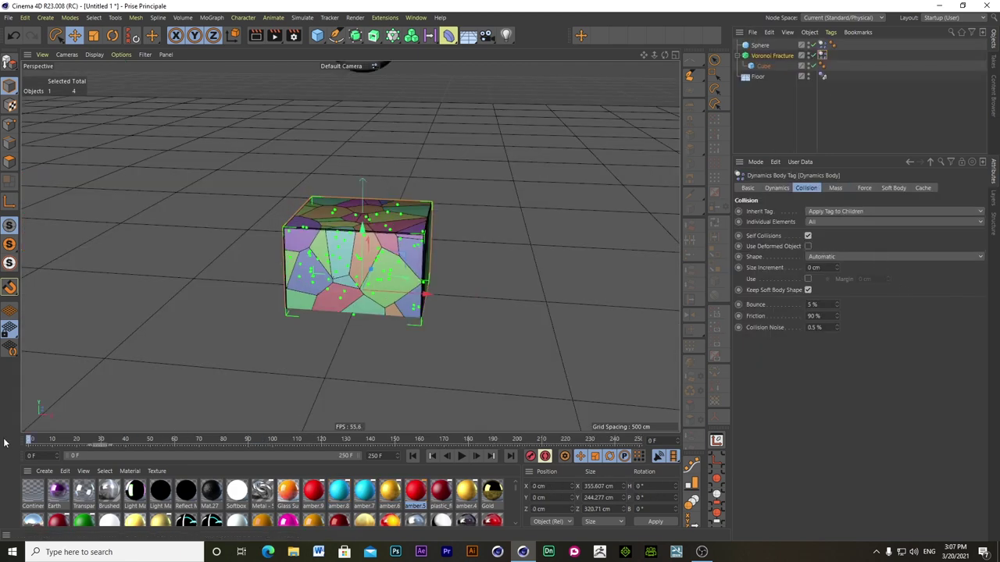
pyautogui.click(837, 265)
pyautogui.click(836, 265)
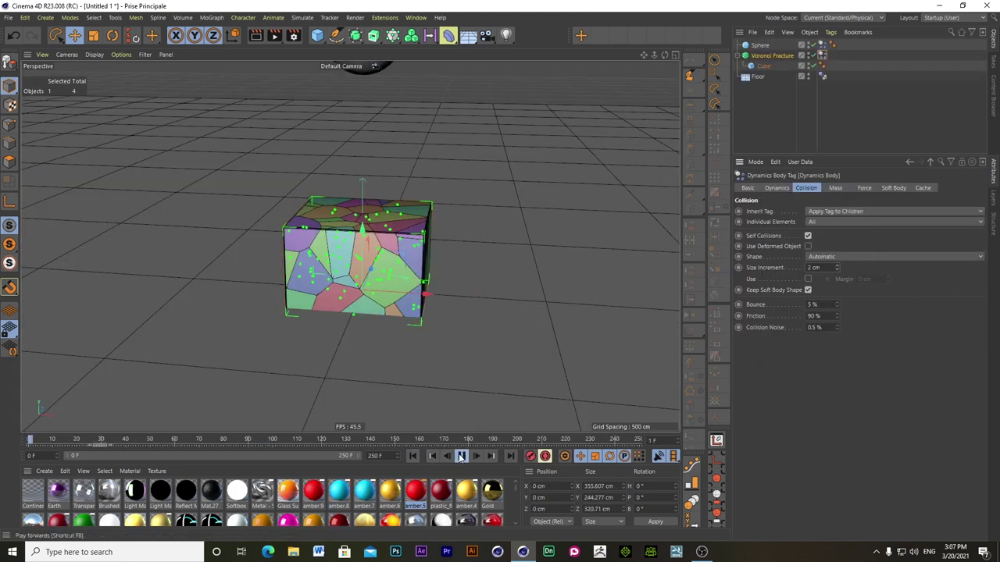
pyautogui.click(461, 456)
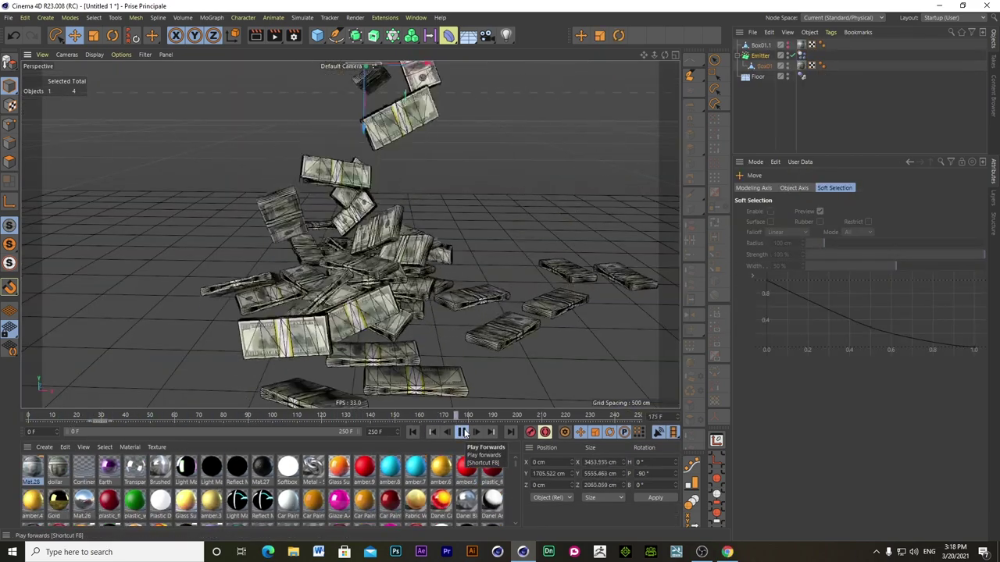
# - Select the emitter and replay from frame 0 to watch the money stacks fall
pyautogui.click(759, 55)
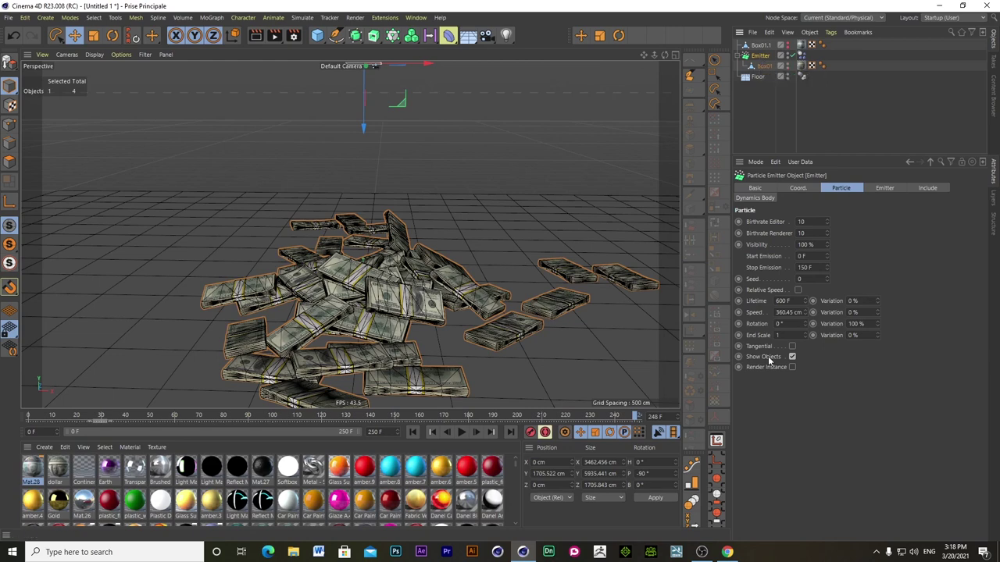
pyautogui.click(462, 431)
pyautogui.moveTo(805, 323); pyautogui.dragTo(804, 296)
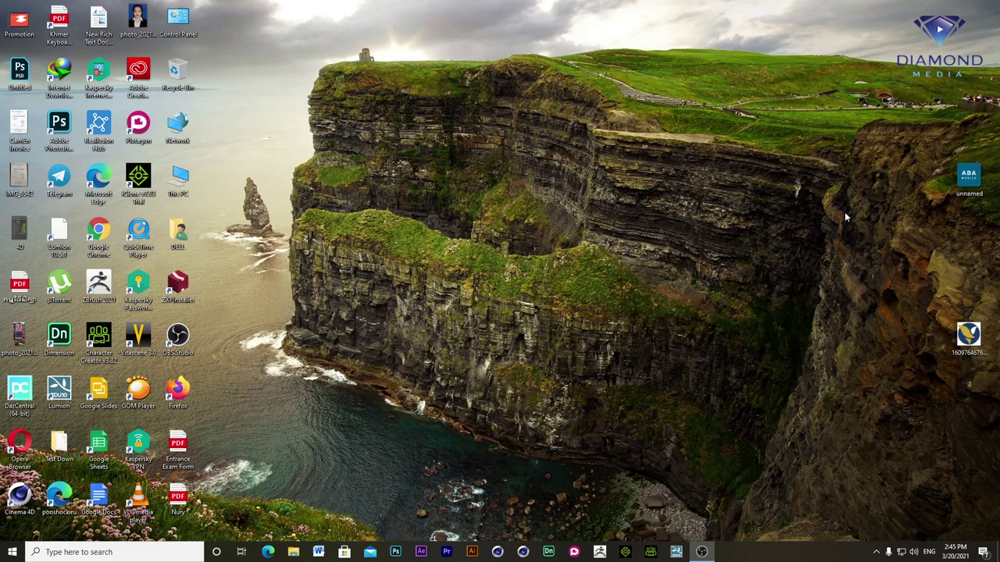
# - Launch Cinema 4D from its taskbar icon
pyautogui.click(523, 552)
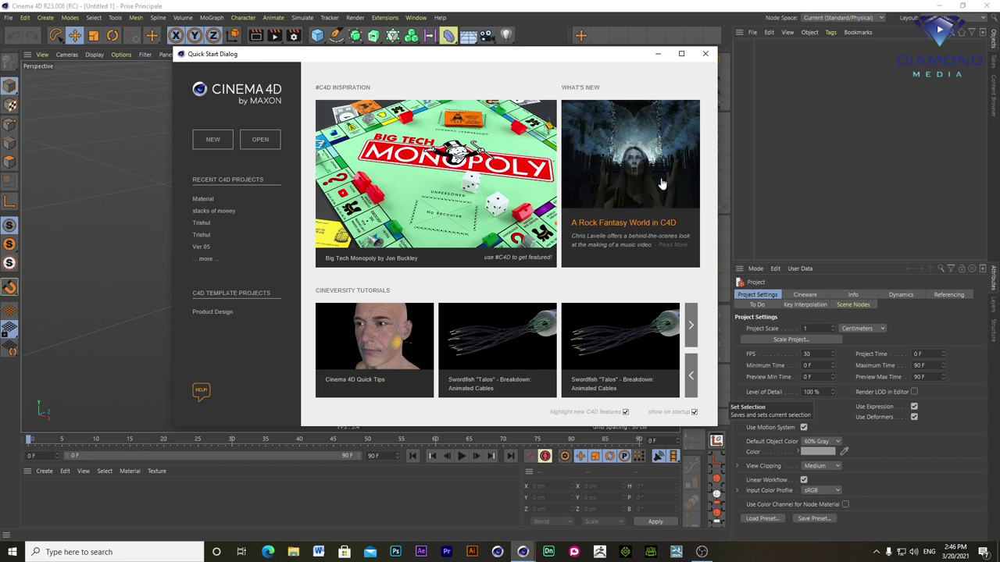
# - Browse the tutorial cards, close the Quick Start window, and show the MoGraph menu
pyautogui.click(690, 326)
pyautogui.click(690, 376)
pyautogui.click(691, 324)
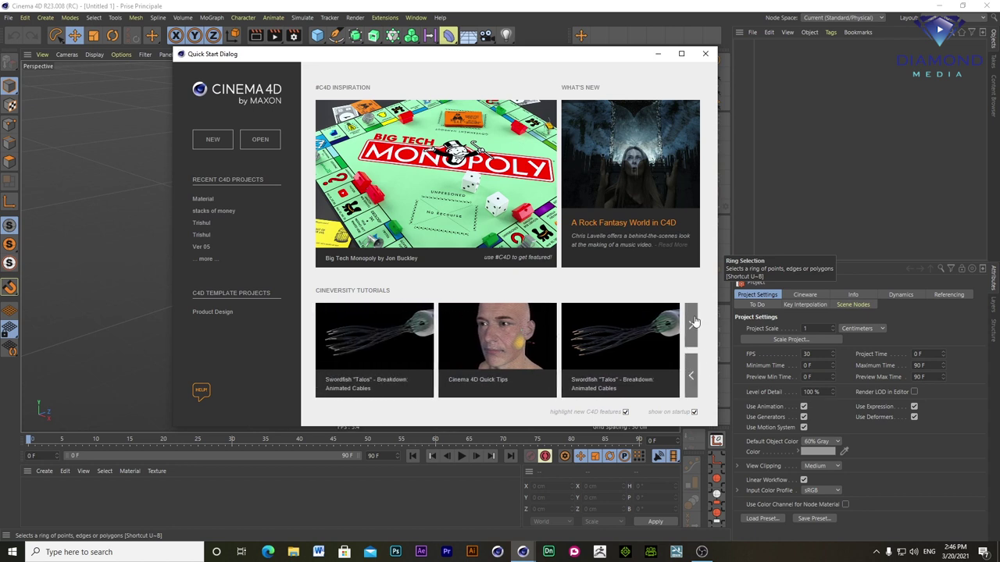
pyautogui.click(705, 53)
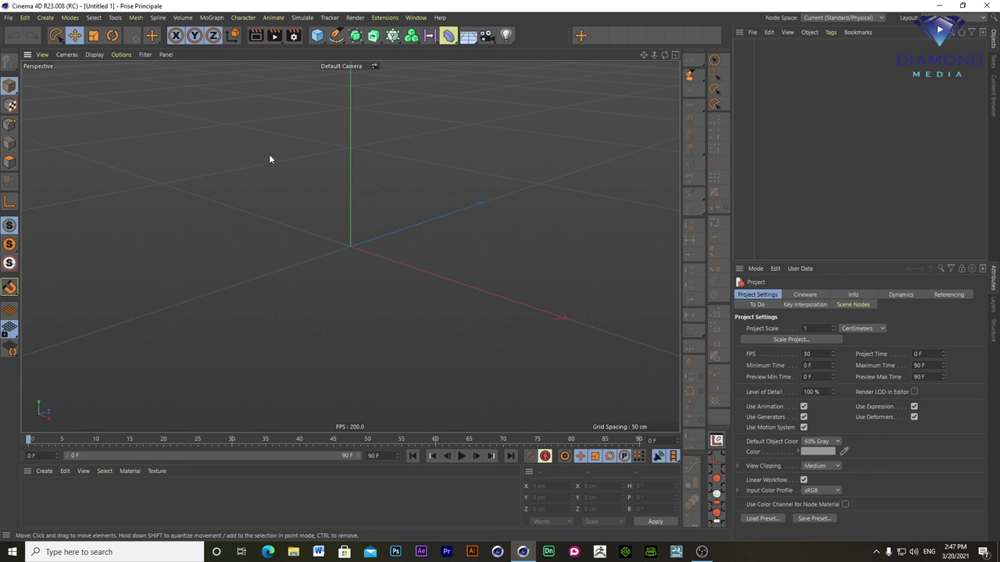
pyautogui.click(213, 17)
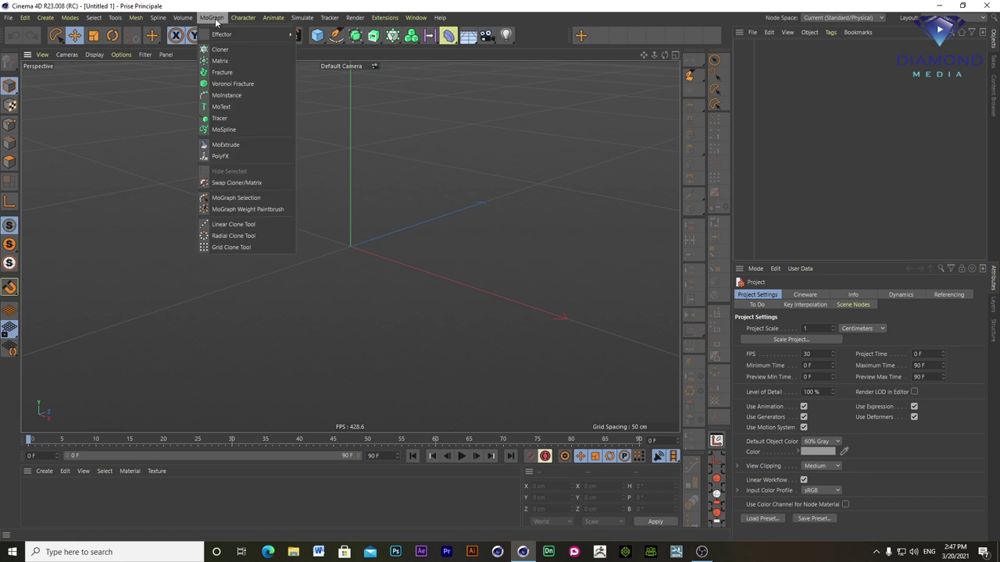
# - Add a MoText object and change its text to 'CINEMA 4D'
pyautogui.click(222, 107)
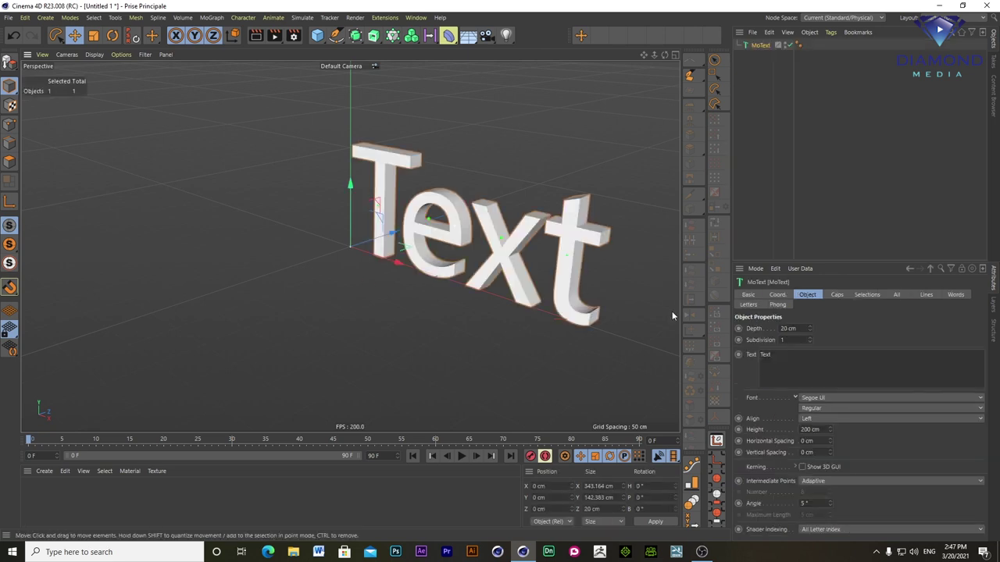
pyautogui.doubleClick(765, 354)
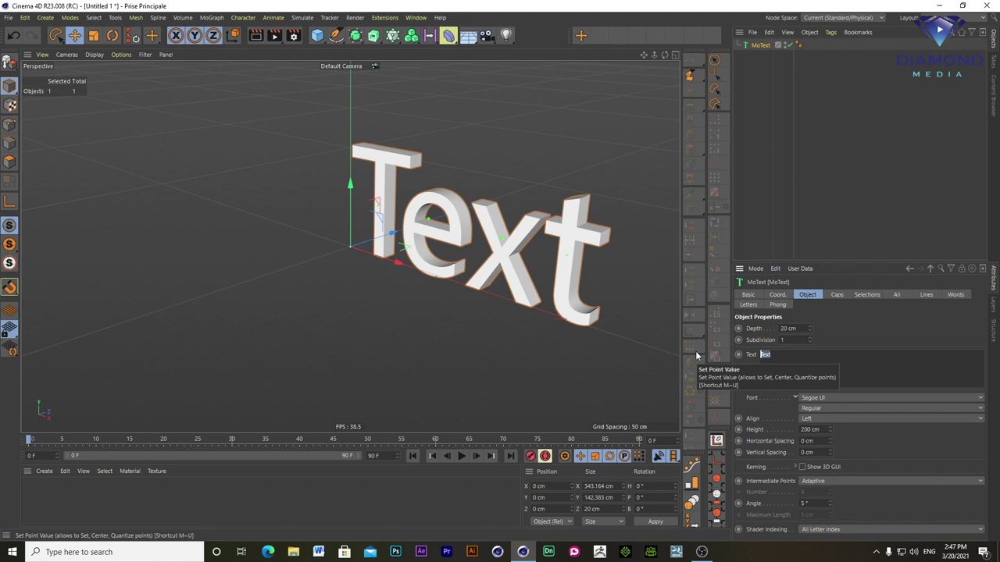
pyautogui.write('CINEMA 4d')
pyautogui.press('Return')
pyautogui.press('BackSpace')
pyautogui.write('D')
pyautogui.click(820, 206)
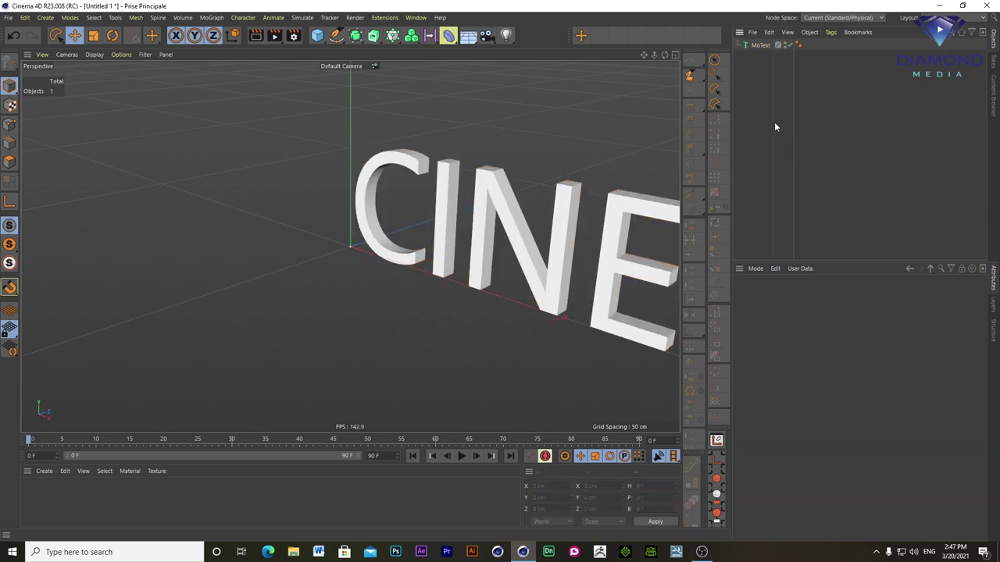
pyautogui.click(759, 45)
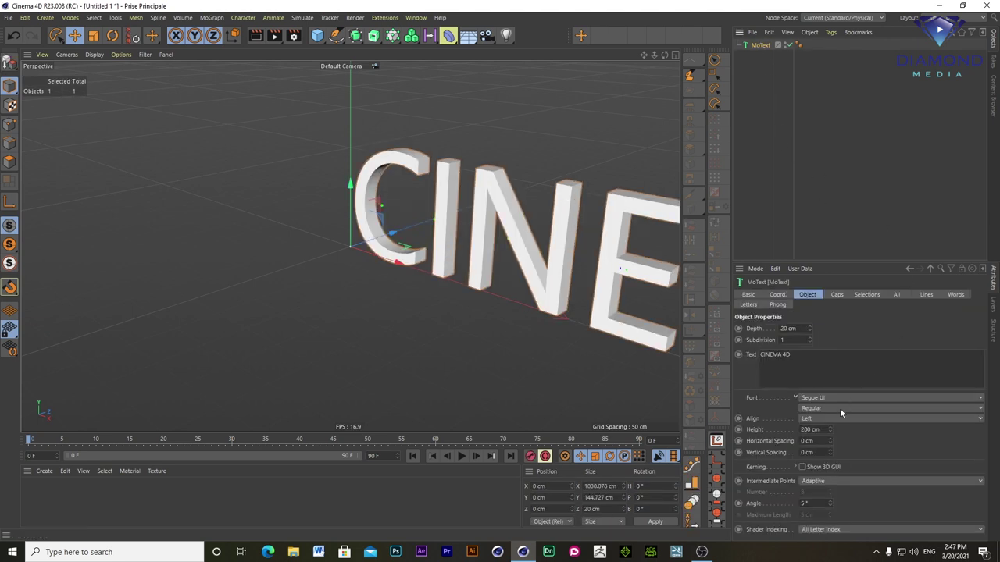
# - Set the text alignment to Middle, the font to Russo One, and the depth to 50 cm
pyautogui.click(810, 419)
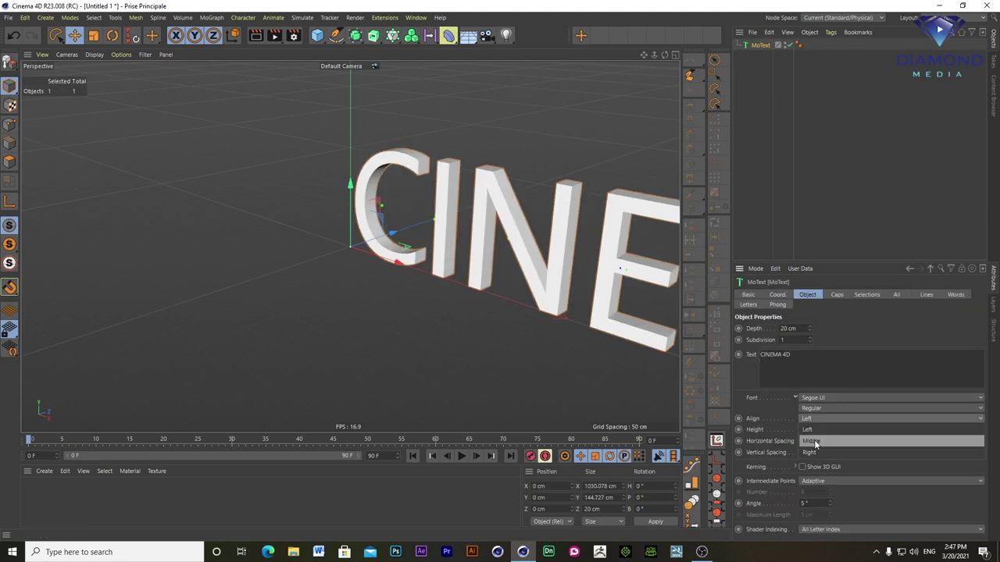
pyautogui.click(812, 441)
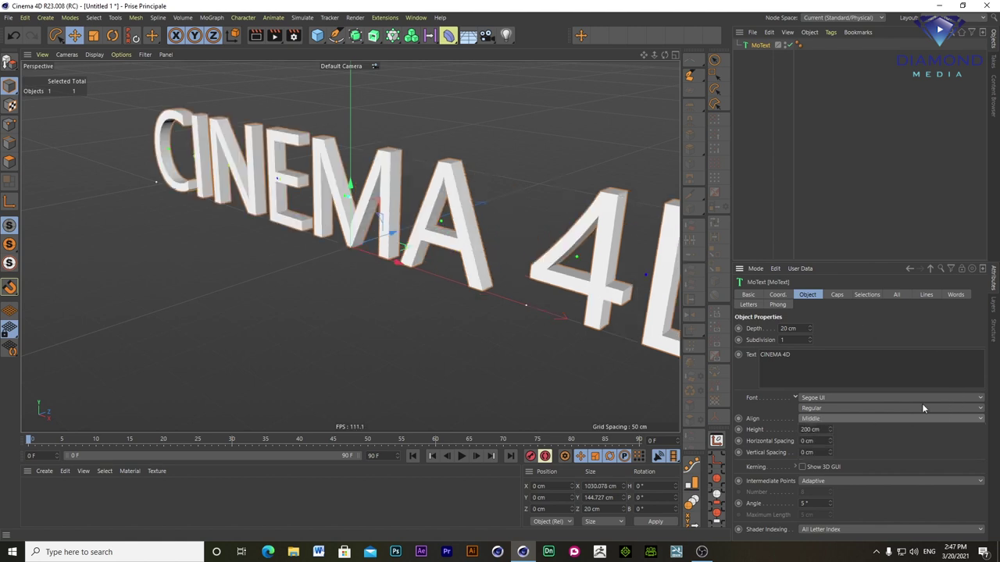
pyautogui.click(973, 400)
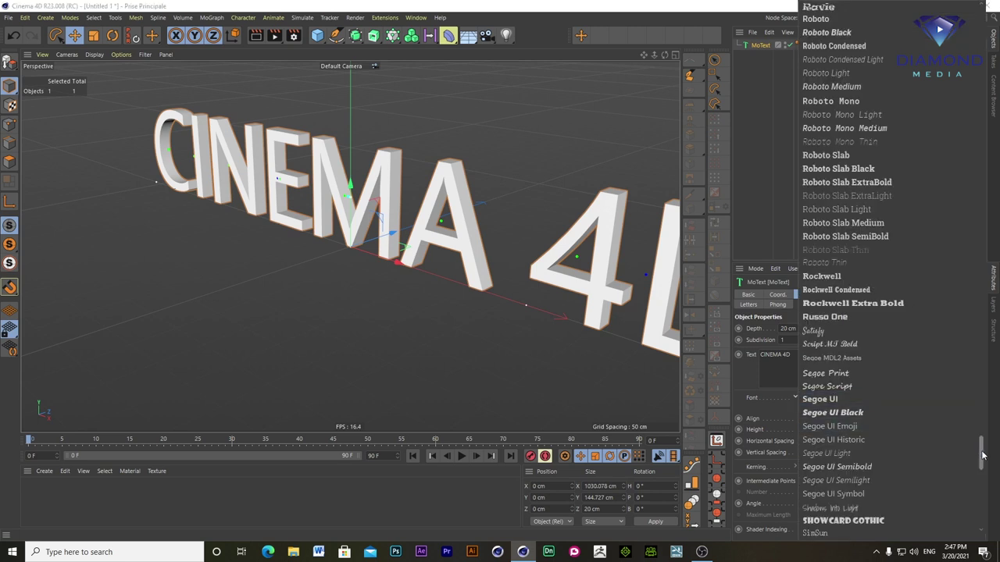
pyautogui.click(845, 317)
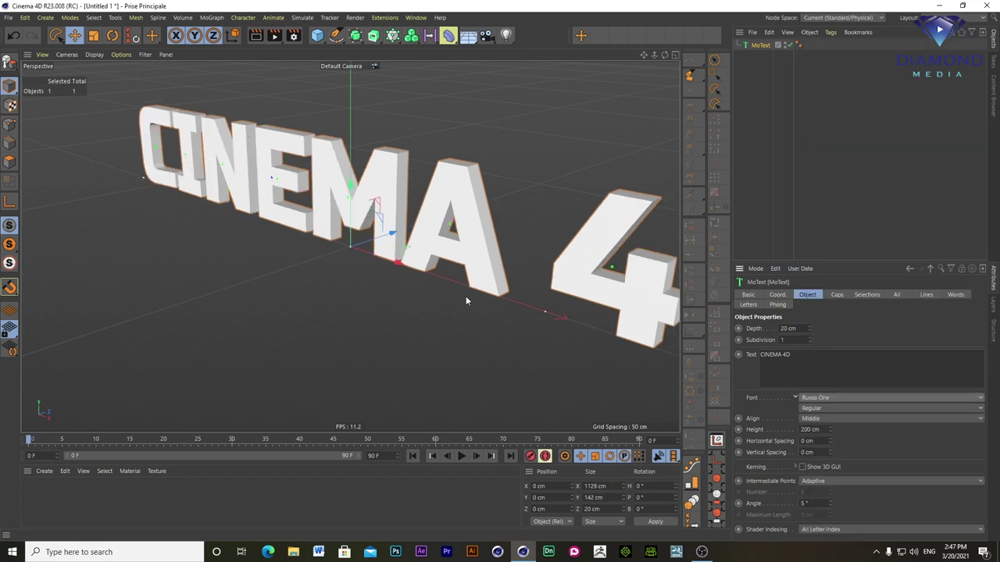
pyautogui.scroll(-2, 468, 279)
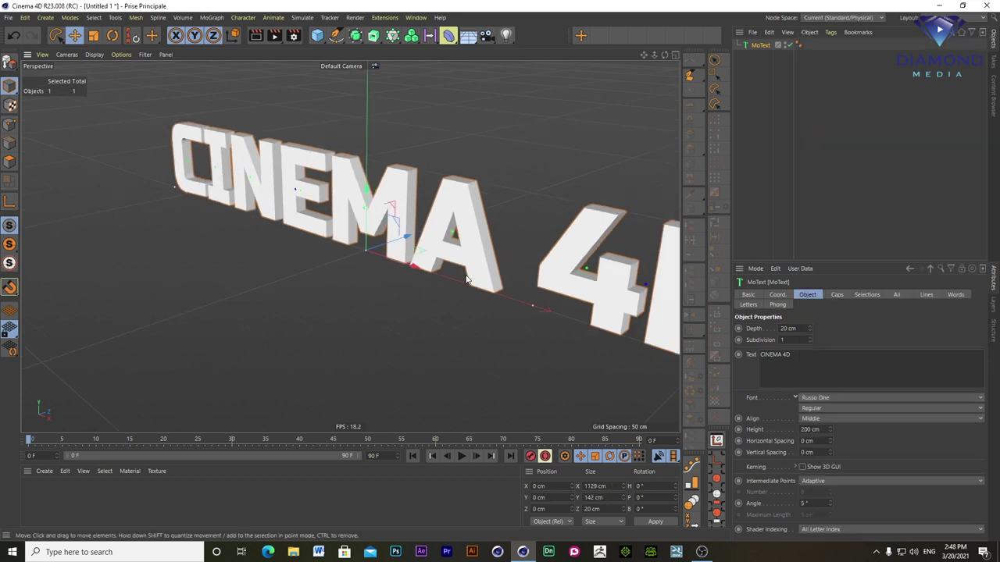
pyautogui.scroll(-2, 476, 314)
pyautogui.scroll(2, 362, 305)
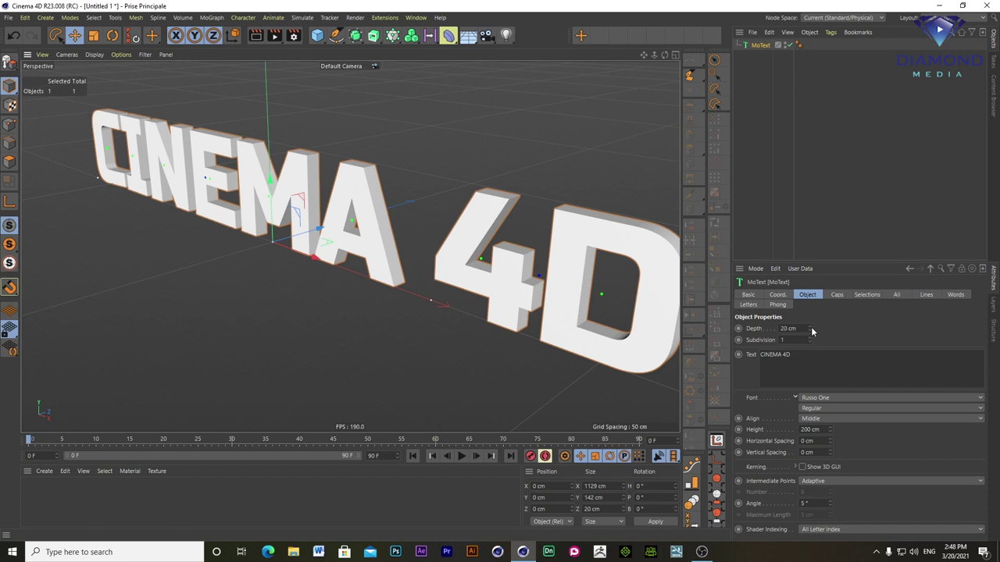
pyautogui.moveTo(810, 328); pyautogui.dragTo(812, 331)
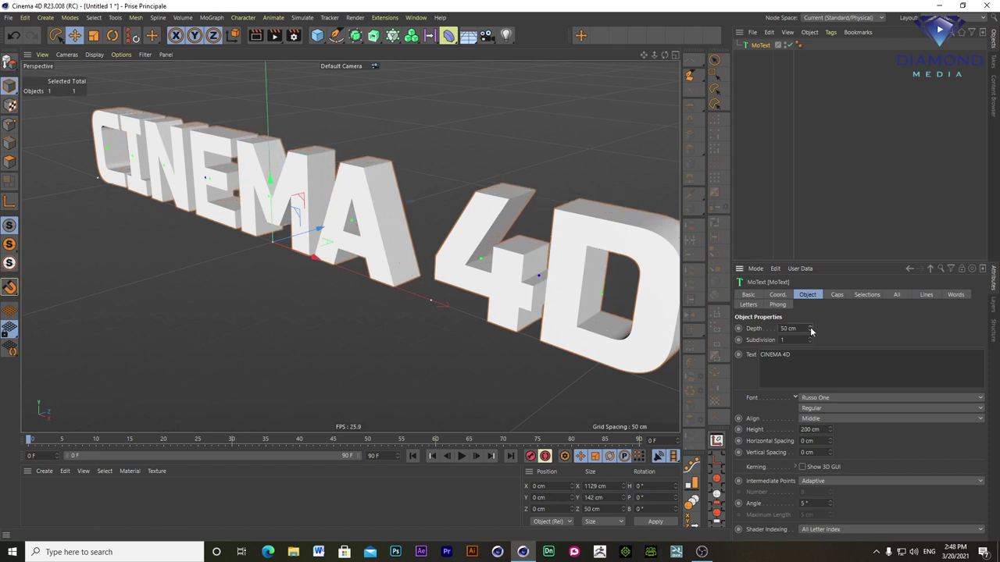
# - In the Caps settings, enlarge the bevel to 3.58 cm to round the letter edges
pyautogui.click(835, 294)
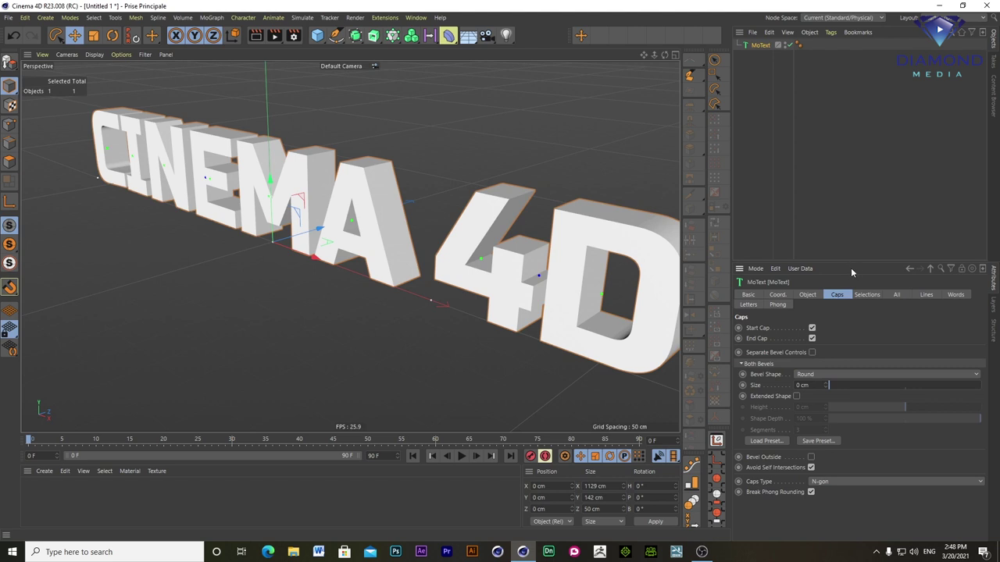
pyautogui.moveTo(855, 262); pyautogui.dragTo(857, 112)
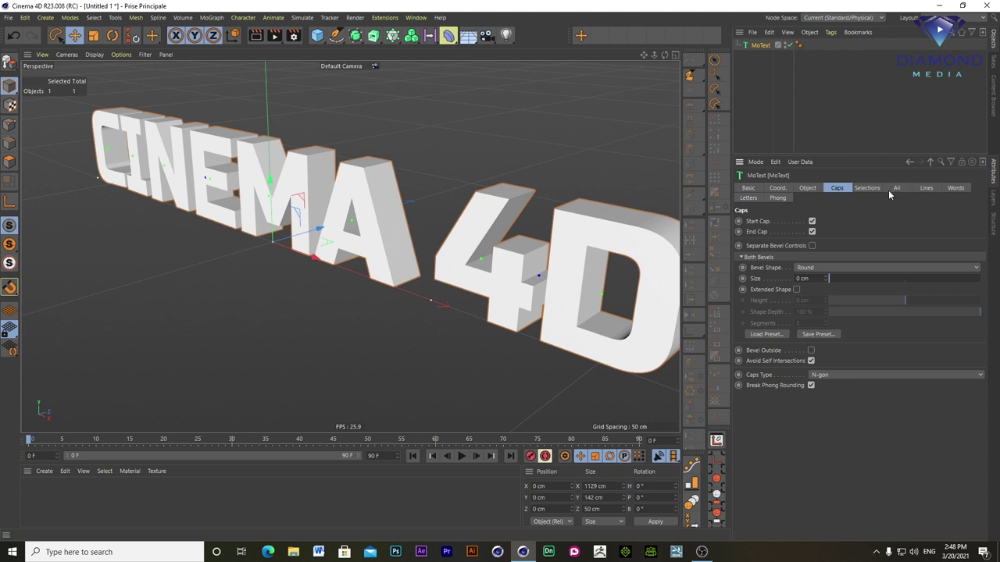
pyautogui.click(811, 222)
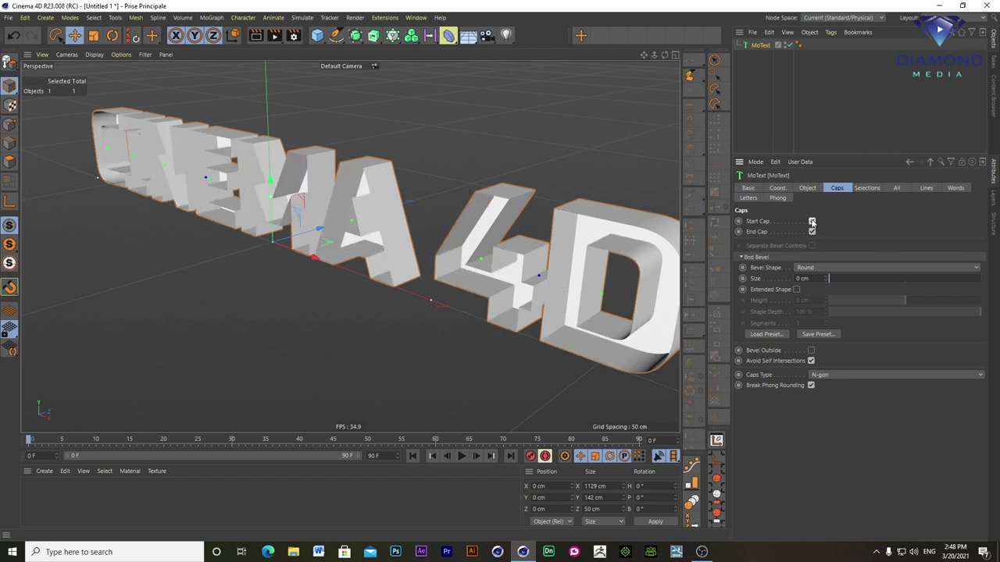
pyautogui.click(812, 221)
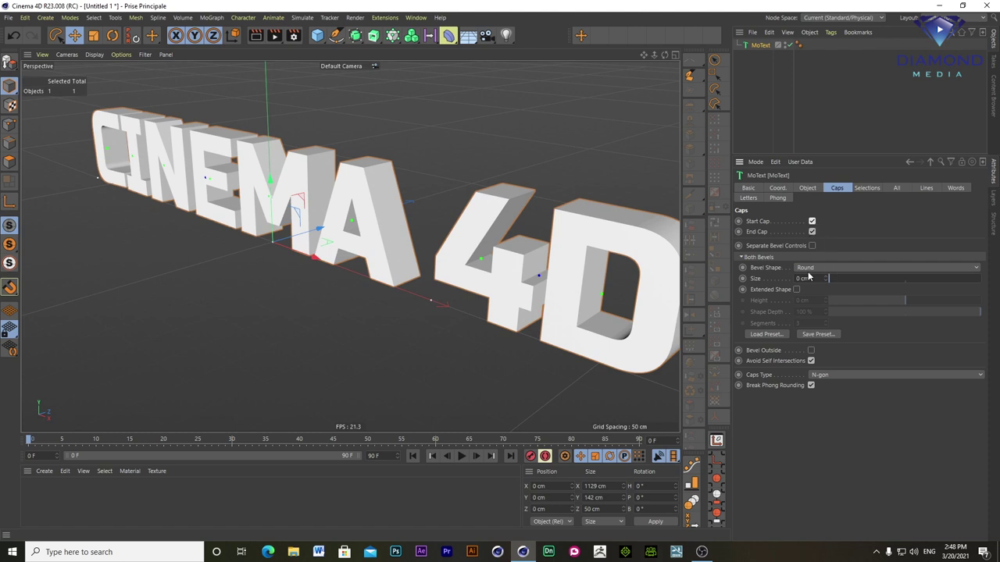
pyautogui.moveTo(829, 279)
pyautogui.mouseDown()
pyautogui.moveTo(840, 280)
pyautogui.moveTo(831, 278)
pyautogui.mouseUp()
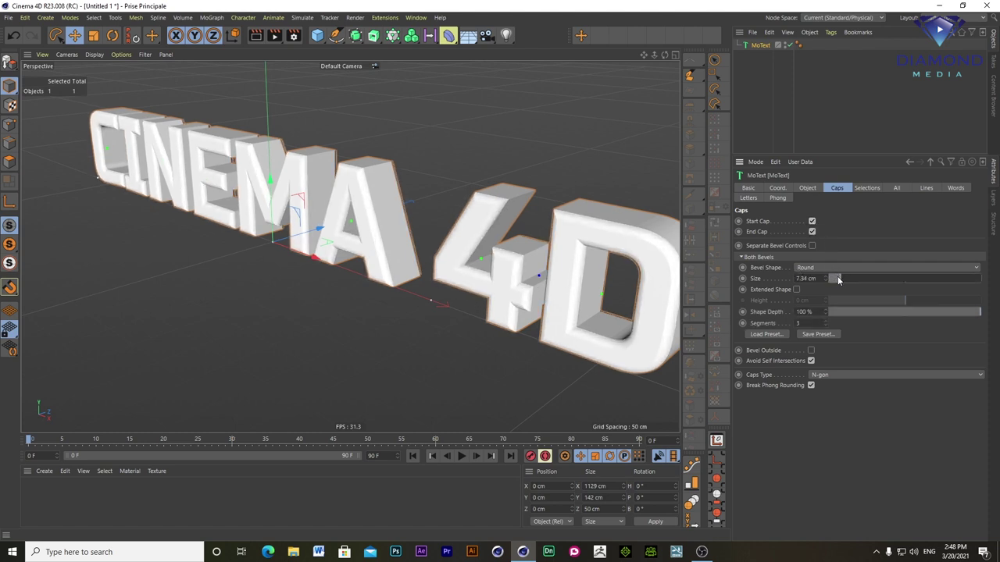
pyautogui.moveTo(542, 267)
pyautogui.keyDown('alt'); pyautogui.mouseDown()
pyautogui.moveTo(568, 245)
pyautogui.moveTo(523, 221)
pyautogui.moveTo(474, 220)
pyautogui.mouseUp(); pyautogui.keyUp('alt')
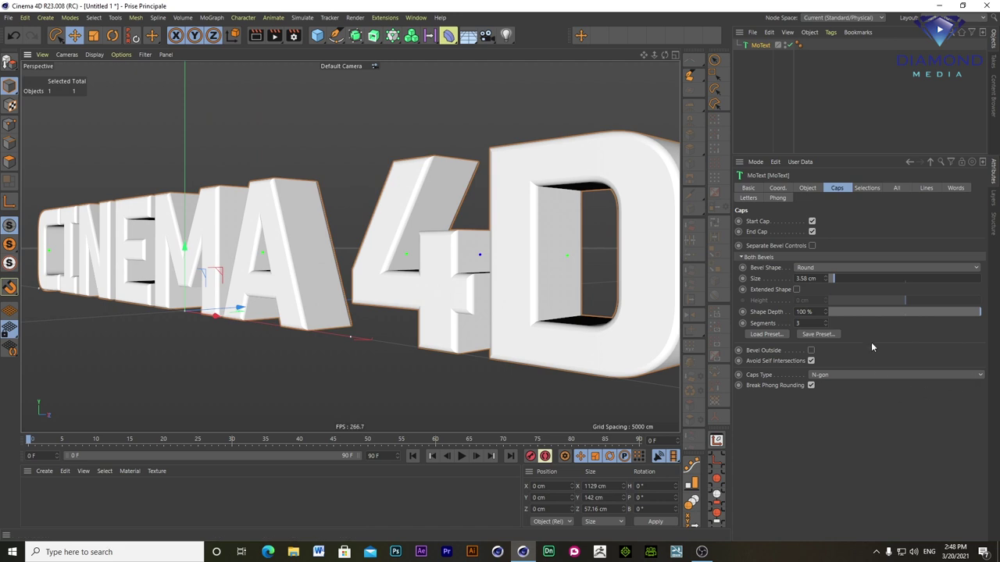
# - Try the Curve and Step bevel shapes, then set the bevel shape back to Round
pyautogui.click(818, 268)
pyautogui.click(805, 289)
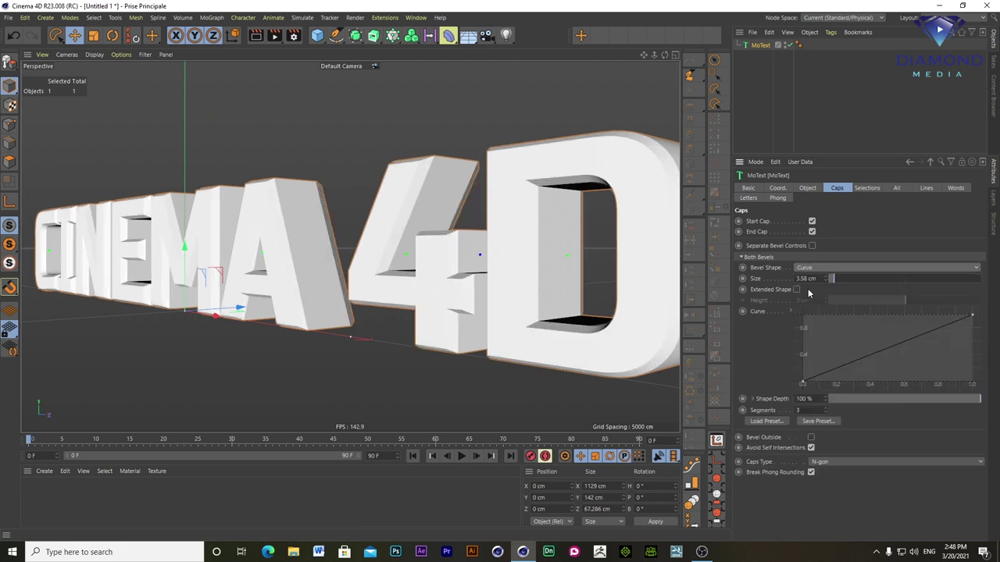
pyautogui.click(819, 269)
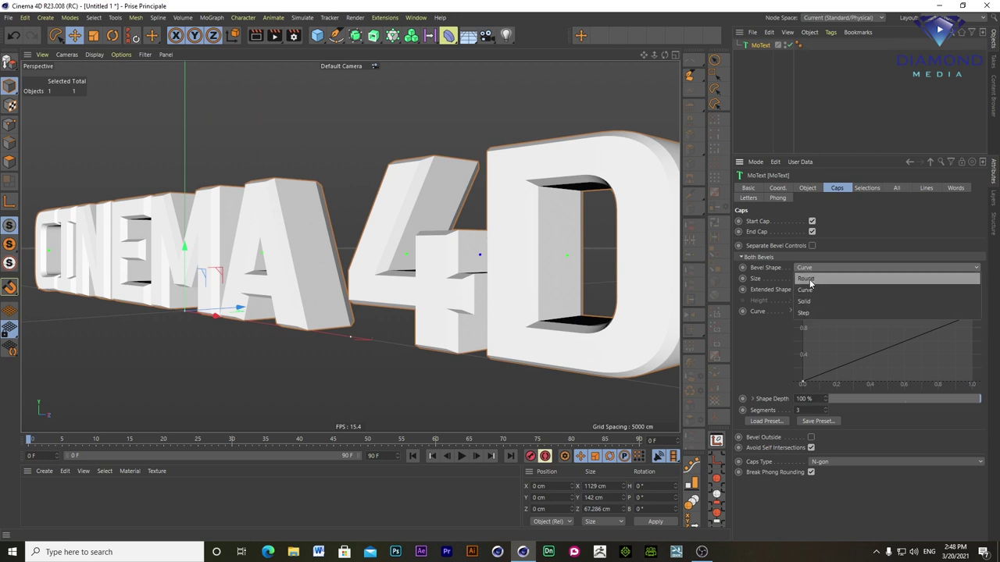
pyautogui.click(812, 291)
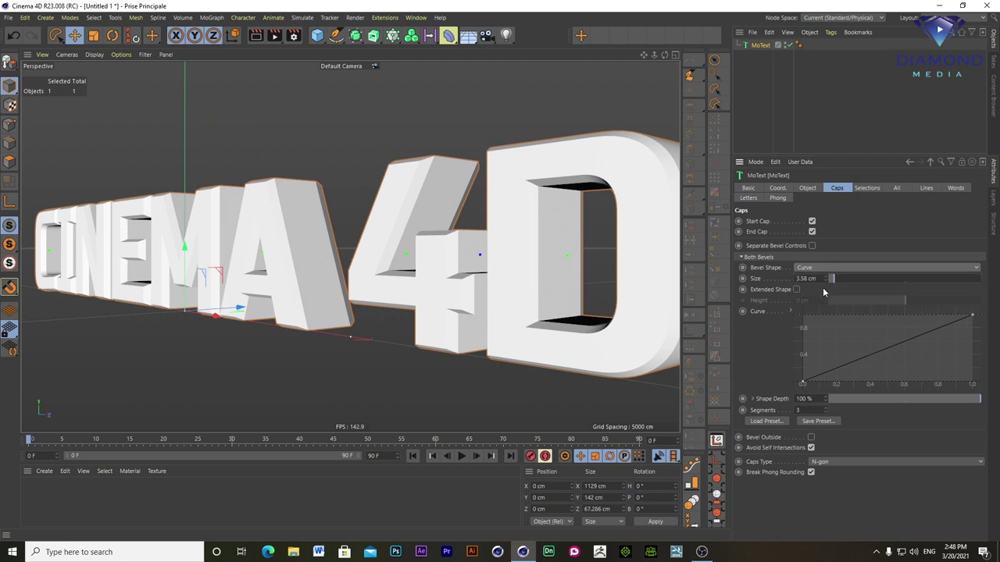
pyautogui.click(826, 269)
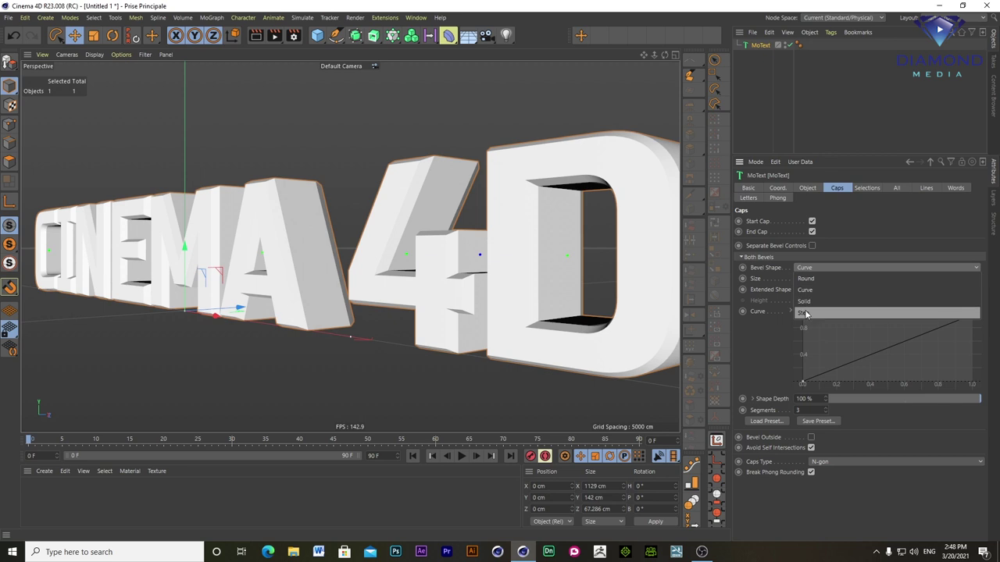
pyautogui.click(805, 313)
pyautogui.click(835, 268)
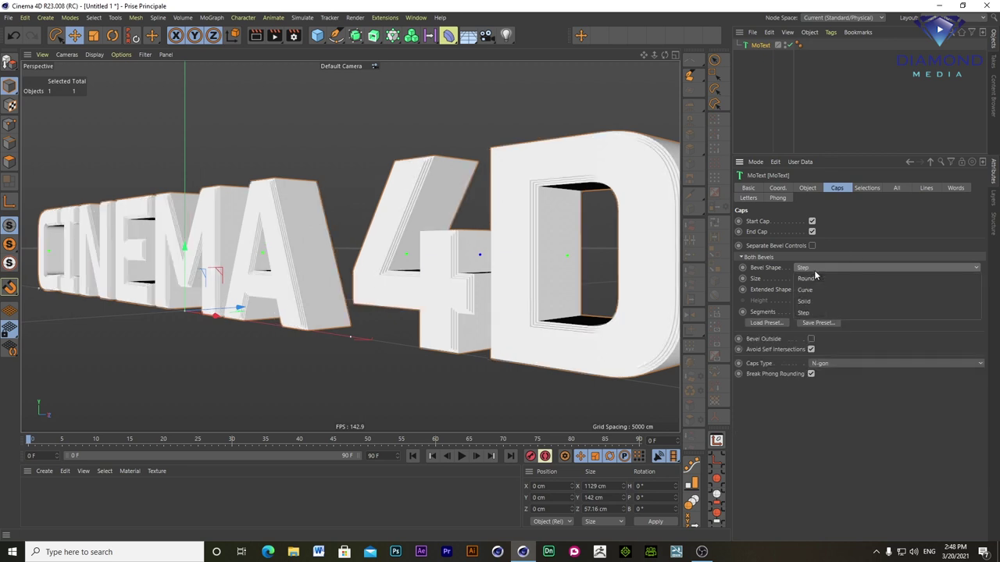
pyautogui.click(805, 279)
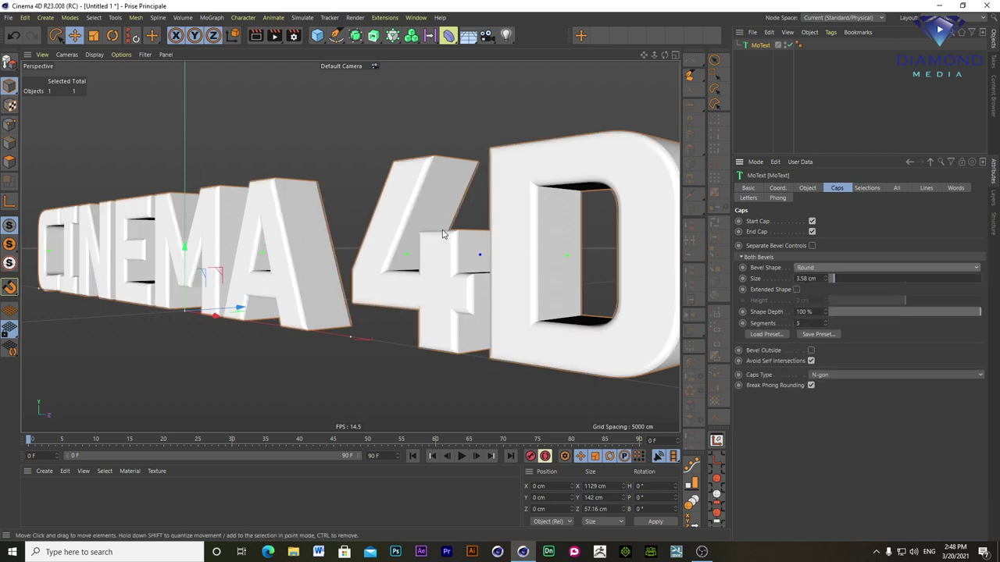
# - Zoom and orbit to a near-front view of the text, then show the MoText Selections options
pyautogui.scroll(-3, 442, 233)
pyautogui.scroll(2, 453, 250)
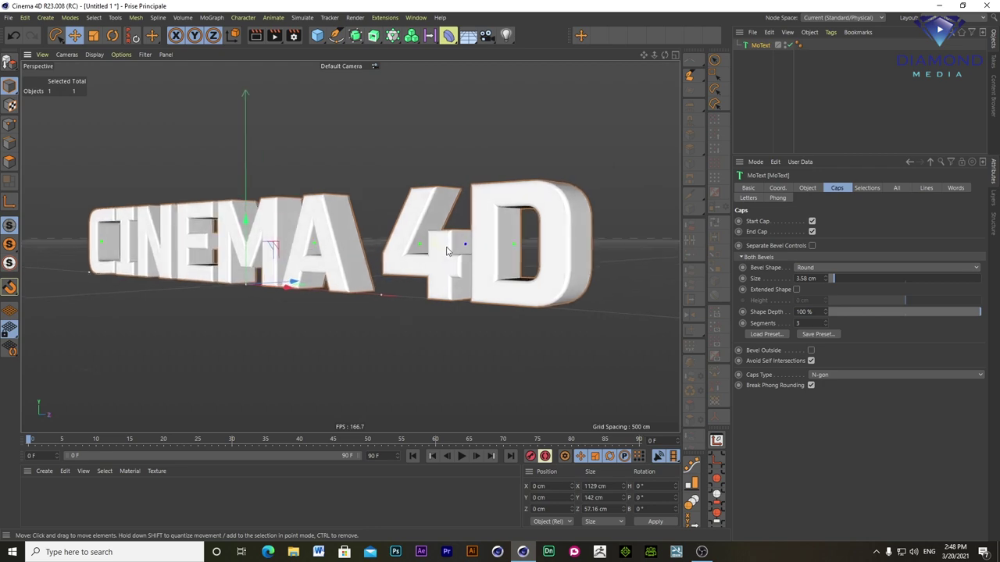
pyautogui.scroll(2, 460, 266)
pyautogui.scroll(1, 471, 259)
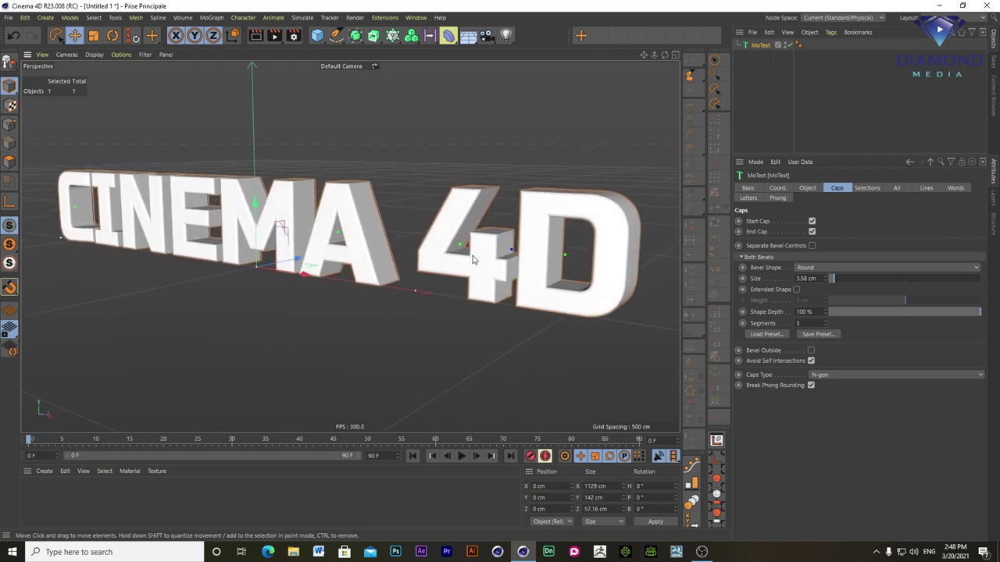
pyautogui.scroll(-1, 417, 261)
pyautogui.scroll(2, 422, 281)
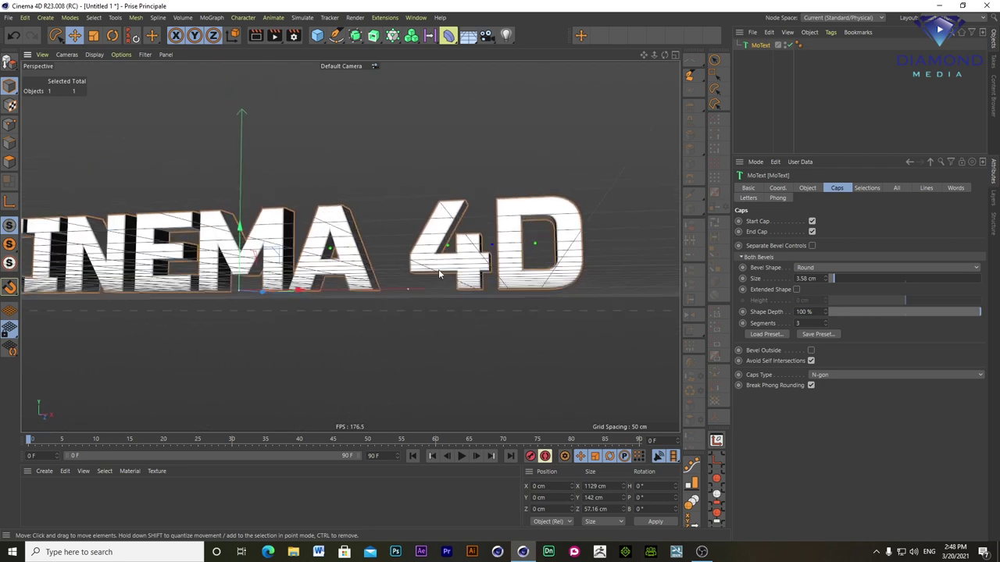
pyautogui.scroll(-2, 442, 261)
pyautogui.scroll(1, 468, 281)
pyautogui.scroll(1, 484, 294)
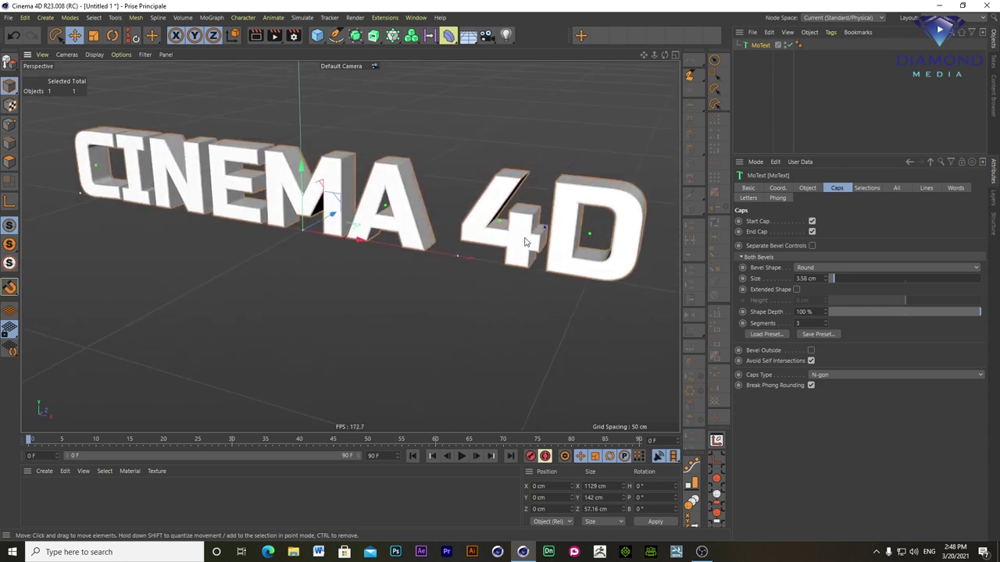
pyautogui.scroll(1, 492, 285)
pyautogui.scroll(1, 515, 268)
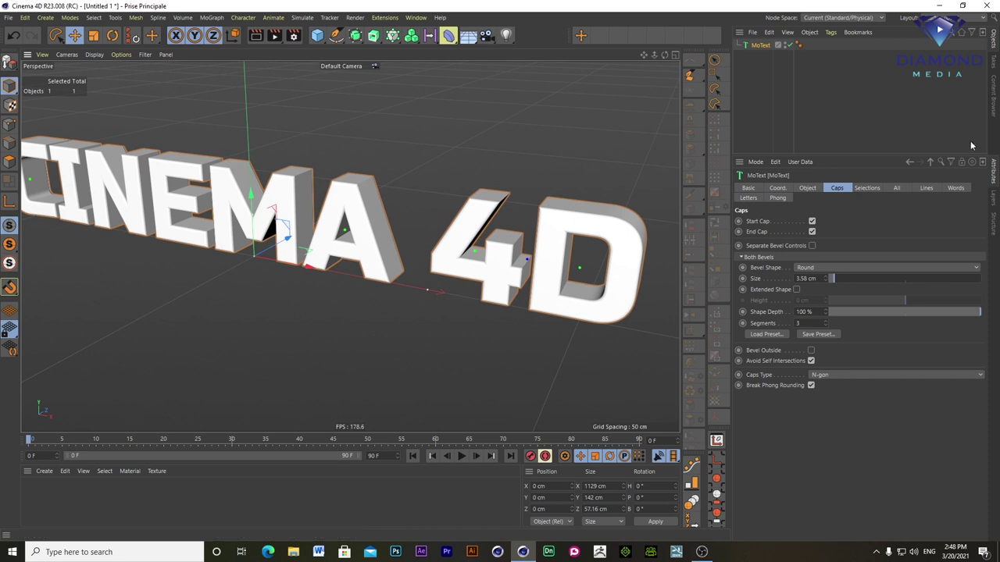
pyautogui.moveTo(573, 302)
pyautogui.keyDown('alt'); pyautogui.mouseDown()
pyautogui.moveTo(531, 289)
pyautogui.moveTo(539, 281)
pyautogui.mouseUp(); pyautogui.keyUp('alt')
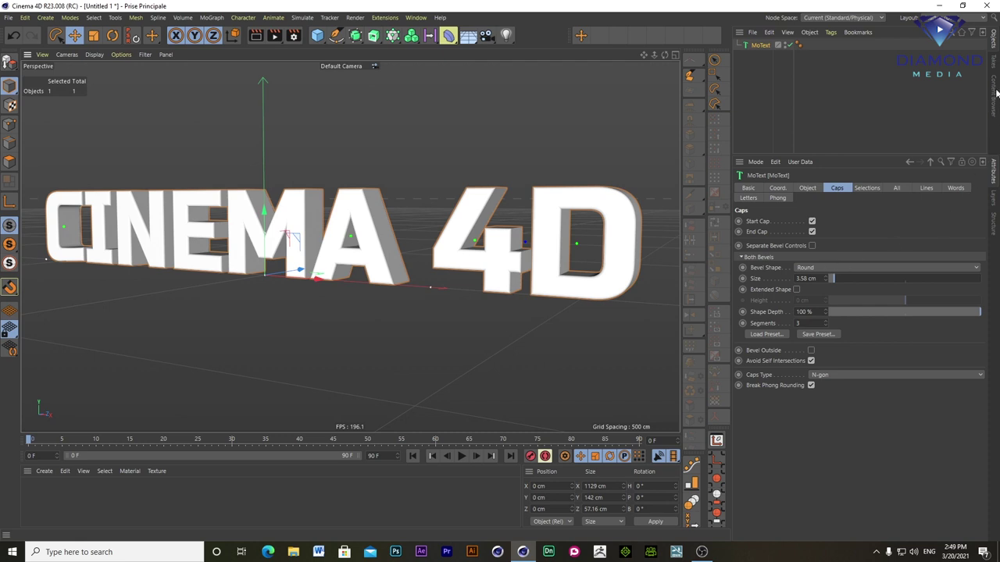
pyautogui.click(866, 189)
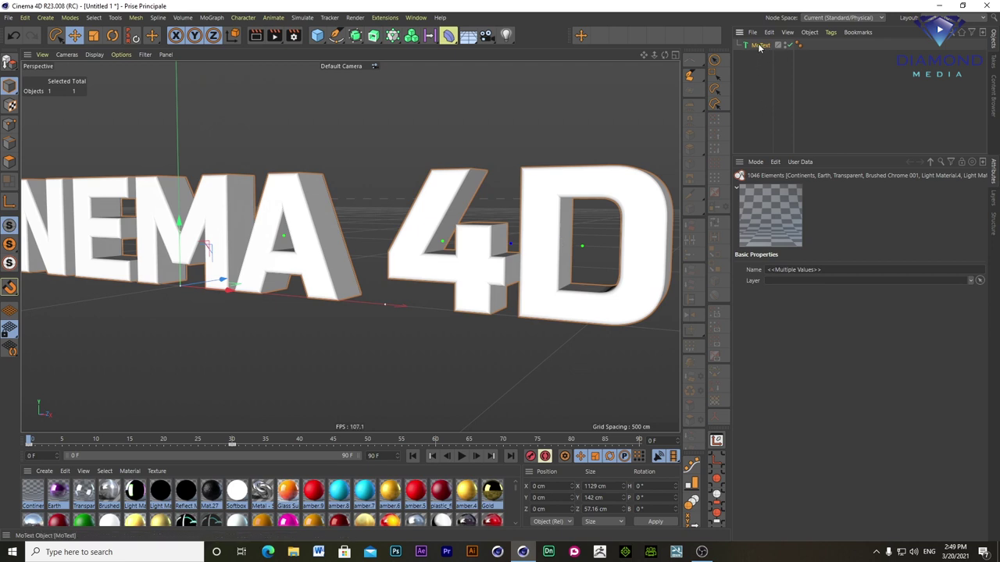
# - Reselect the MoText object and orbit the view to see the whole text
pyautogui.click(759, 47)
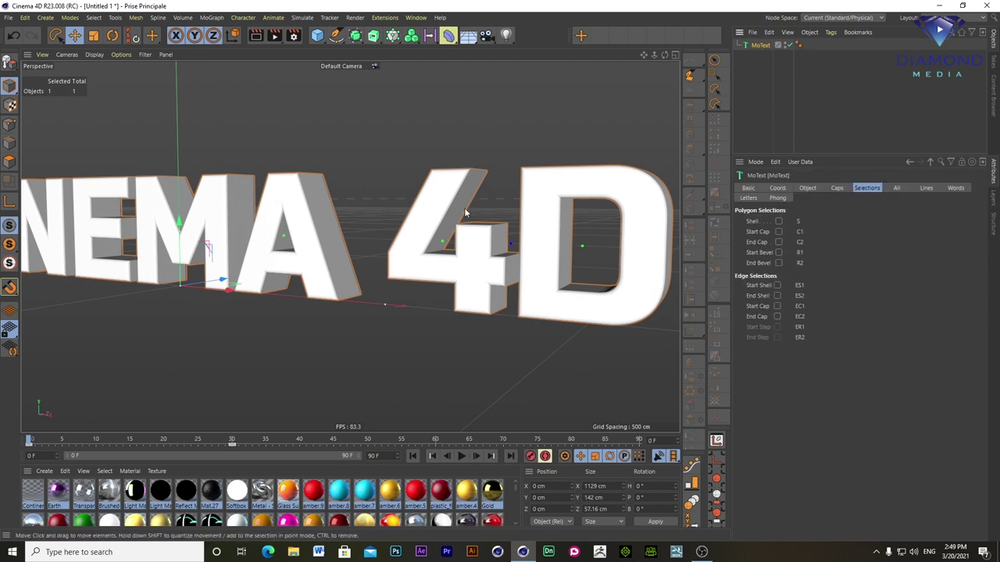
pyautogui.keyDown('alt'); pyautogui.moveTo(575, 239); pyautogui.dragTo(465, 258); pyautogui.keyUp('alt')
pyautogui.scroll(3, 466, 258)
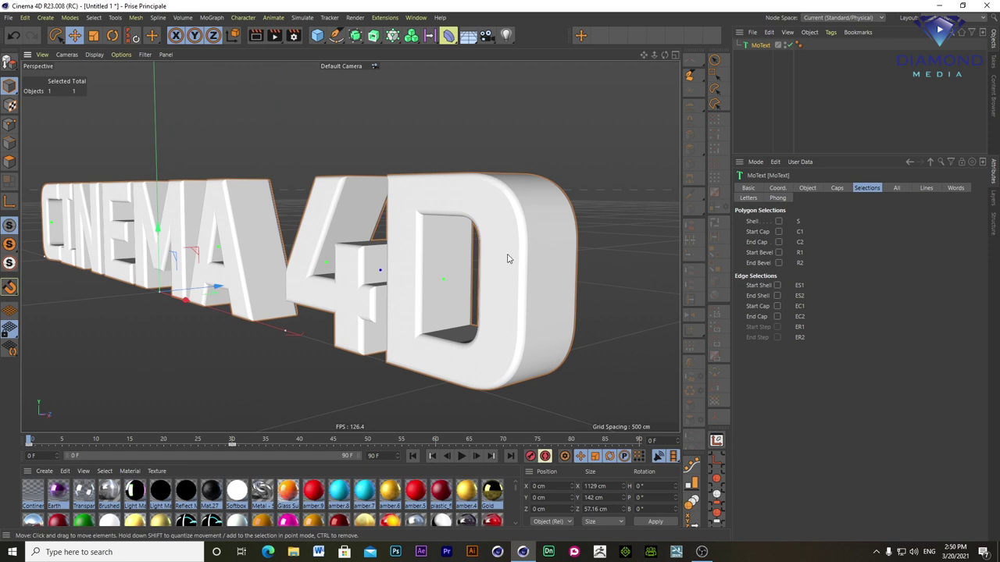
# - Apply the gold amber.6 material to the MoText
pyautogui.scroll(1, 457, 264)
pyautogui.moveTo(457, 265)
pyautogui.keyDown('alt'); pyautogui.mouseDown()
pyautogui.moveTo(505, 297)
pyautogui.moveTo(511, 274)
pyautogui.mouseUp(); pyautogui.keyUp('alt')
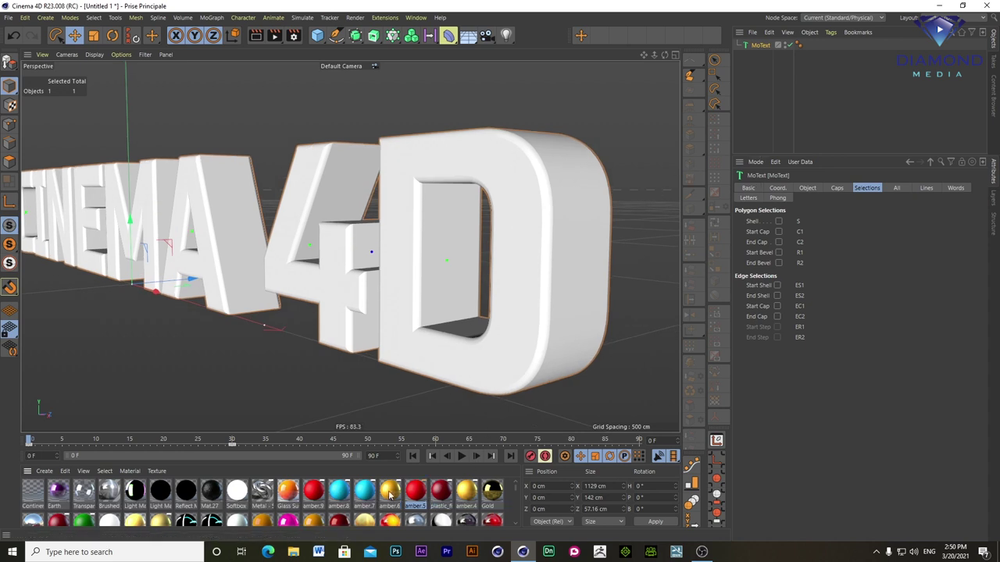
pyautogui.click(416, 492)
pyautogui.moveTo(414, 490); pyautogui.dragTo(761, 45)
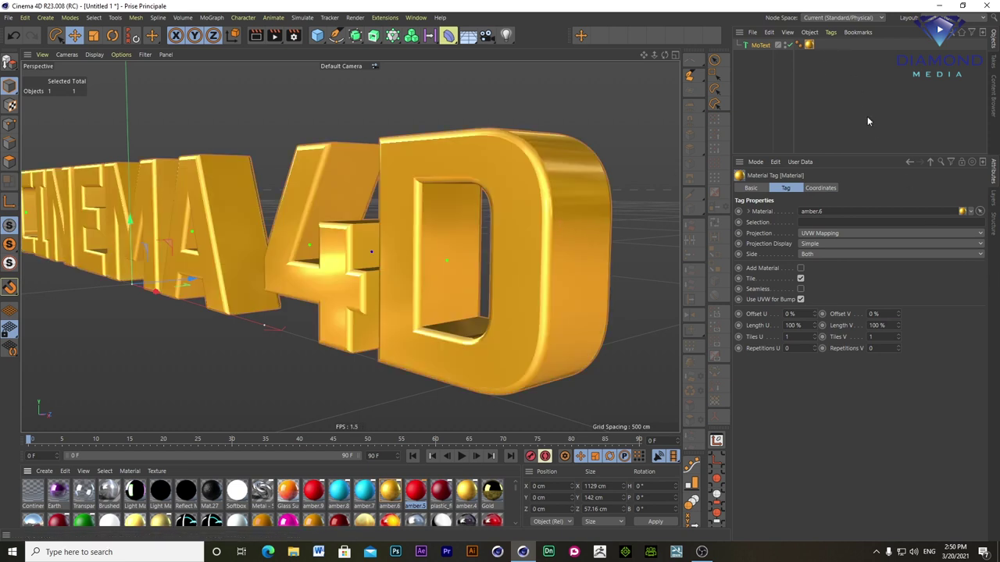
# - Create the Shell selection, limit the gold tag to selection S, and add blue amber.8 to the text
pyautogui.click(760, 45)
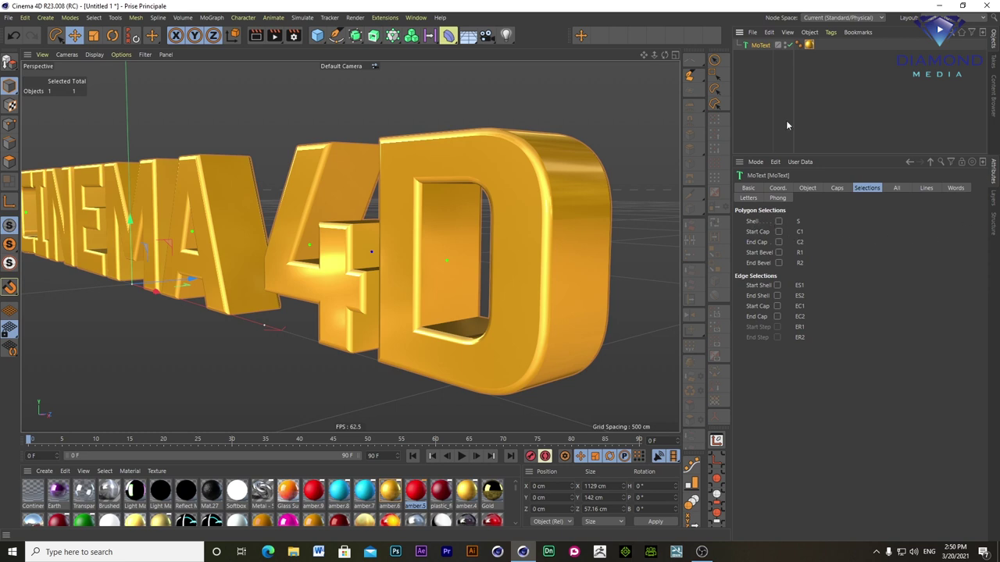
pyautogui.click(779, 223)
pyautogui.click(809, 45)
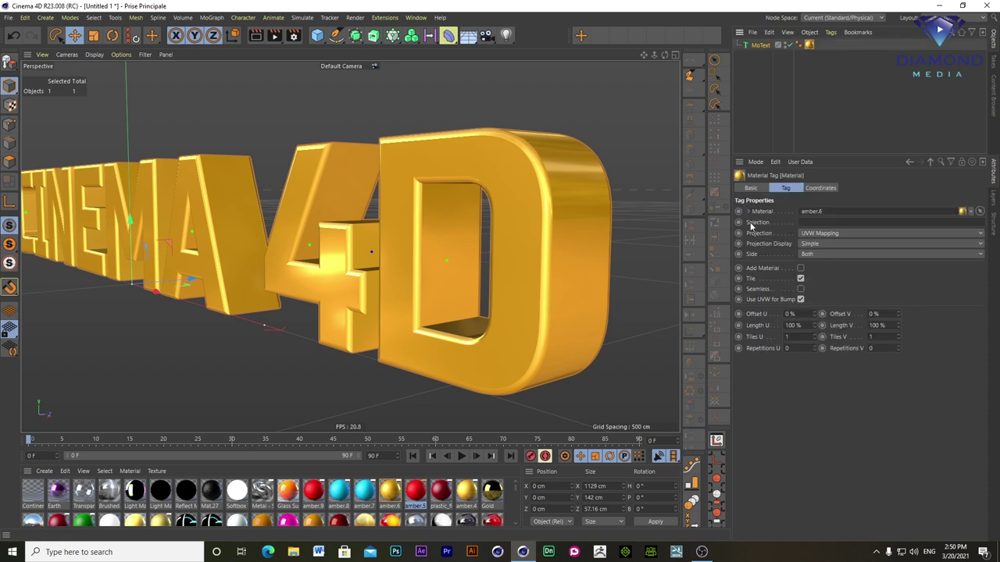
pyautogui.click(810, 223)
pyautogui.write('S')
pyautogui.press('Return')
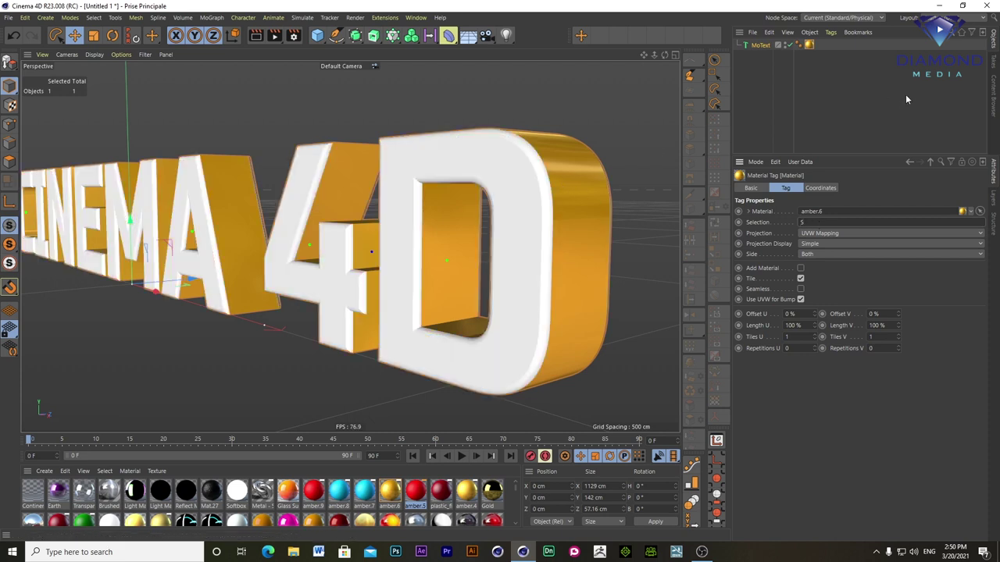
pyautogui.click(759, 45)
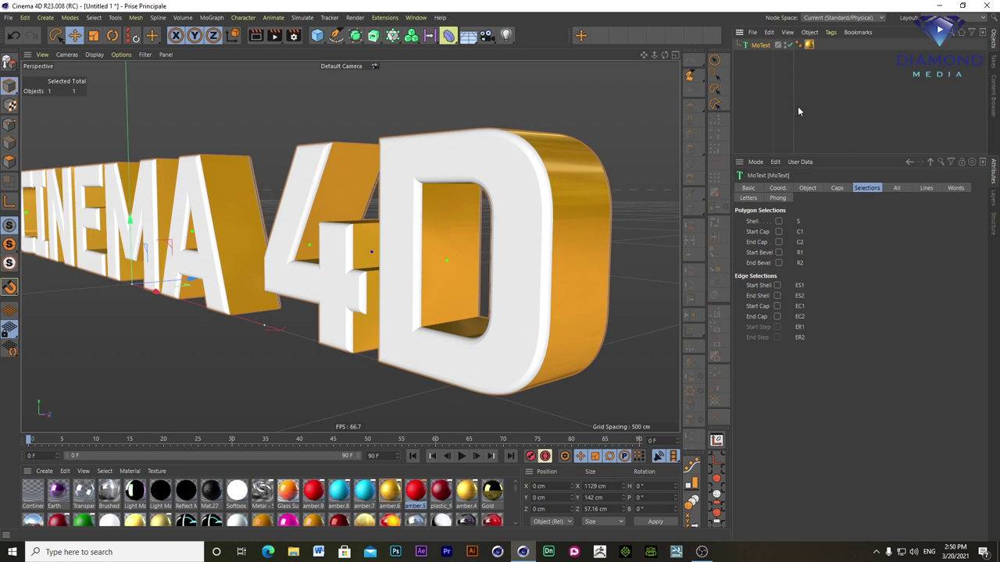
pyautogui.moveTo(343, 500); pyautogui.dragTo(759, 48)
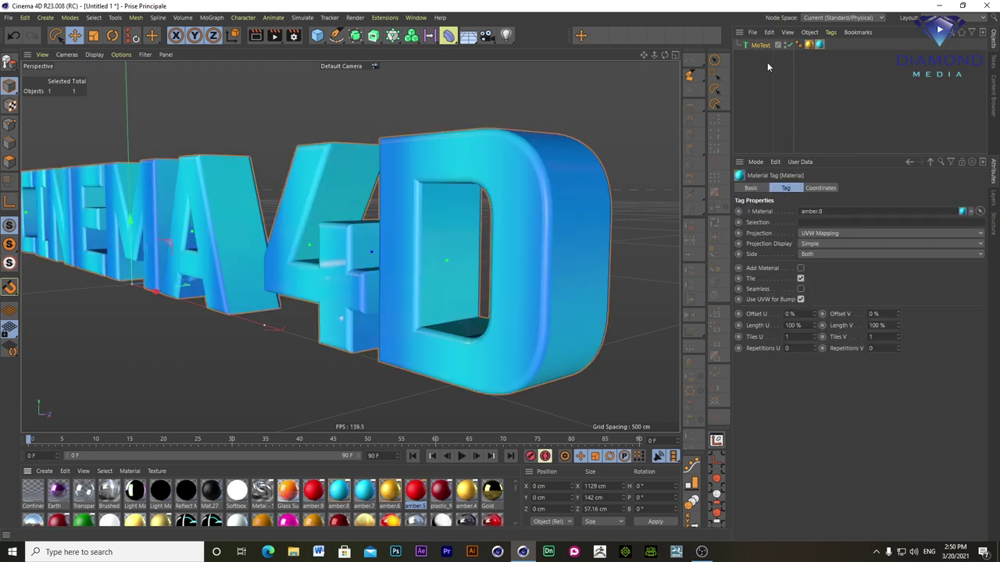
# - Limit the blue amber.8 material to the R1 bevel and add red amber.5 to the text
pyautogui.click(840, 223)
pyautogui.write('1')
pyautogui.press('Return')
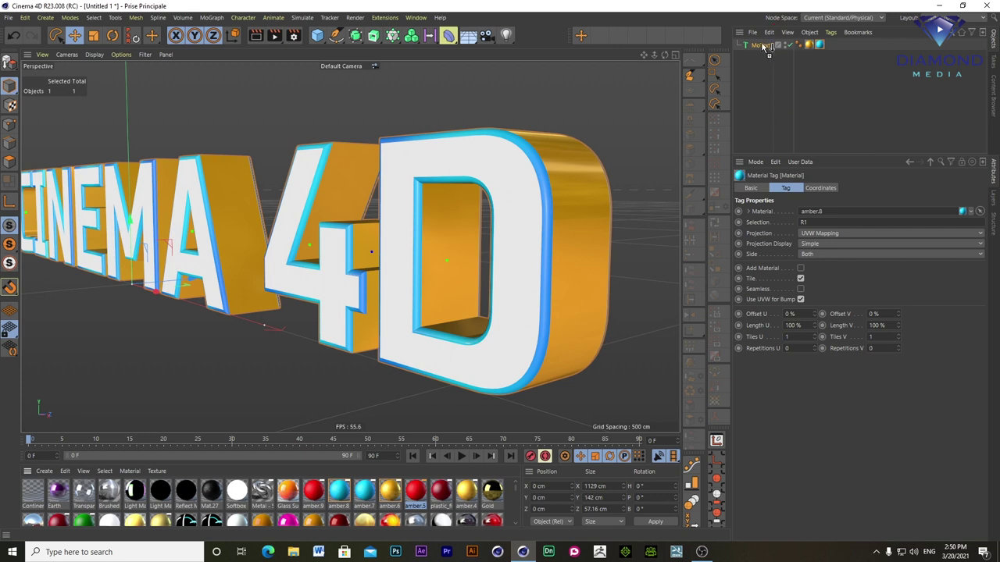
pyautogui.moveTo(787, 45); pyautogui.dragTo(763, 51)
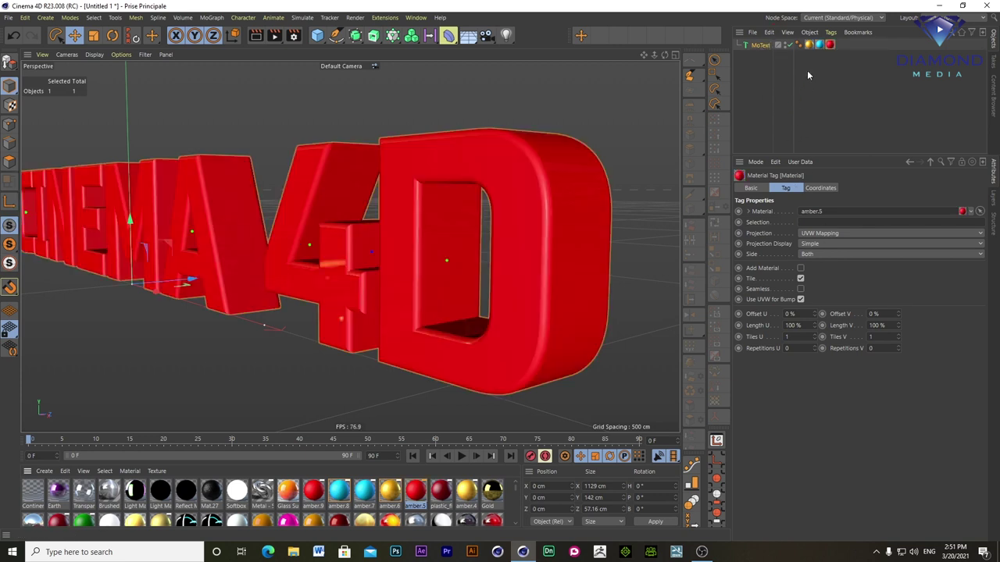
pyautogui.click(757, 45)
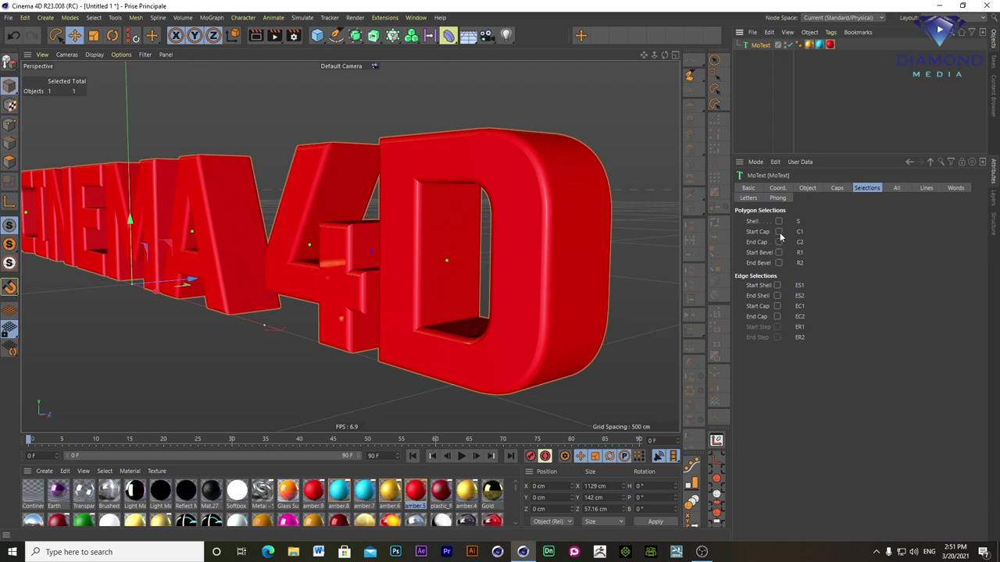
# - Restrict the red amber.5 material tag to selection C2 and frame the text from the front
pyautogui.click(829, 44)
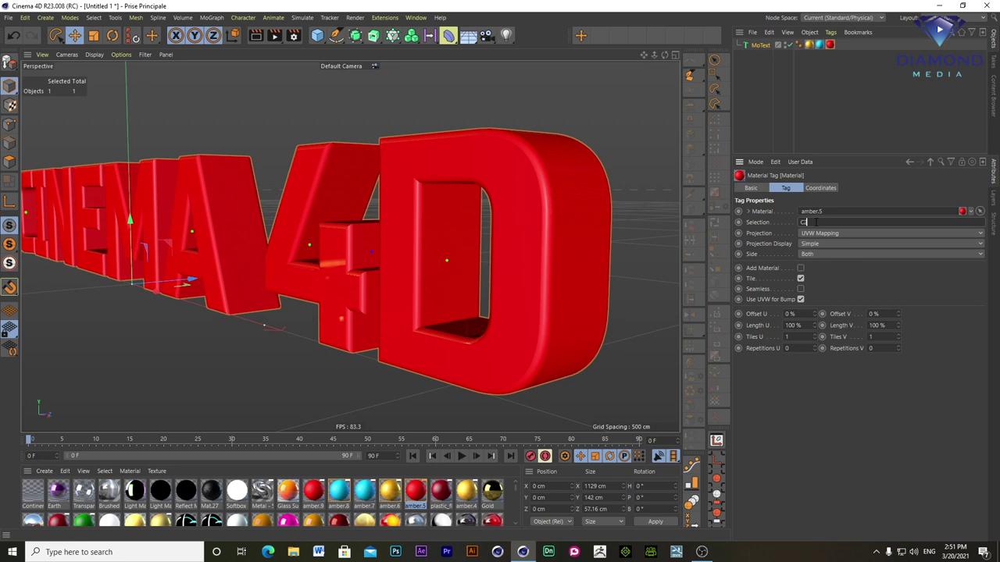
pyautogui.write('2')
pyautogui.press('Return')
pyautogui.moveTo(425, 263)
pyautogui.keyDown('alt'); pyautogui.mouseDown()
pyautogui.moveTo(286, 383)
pyautogui.moveTo(351, 306)
pyautogui.moveTo(403, 286)
pyautogui.moveTo(469, 294)
pyautogui.moveTo(415, 295)
pyautogui.moveTo(550, 270)
pyautogui.moveTo(514, 317)
pyautogui.mouseUp(); pyautogui.keyUp('alt')
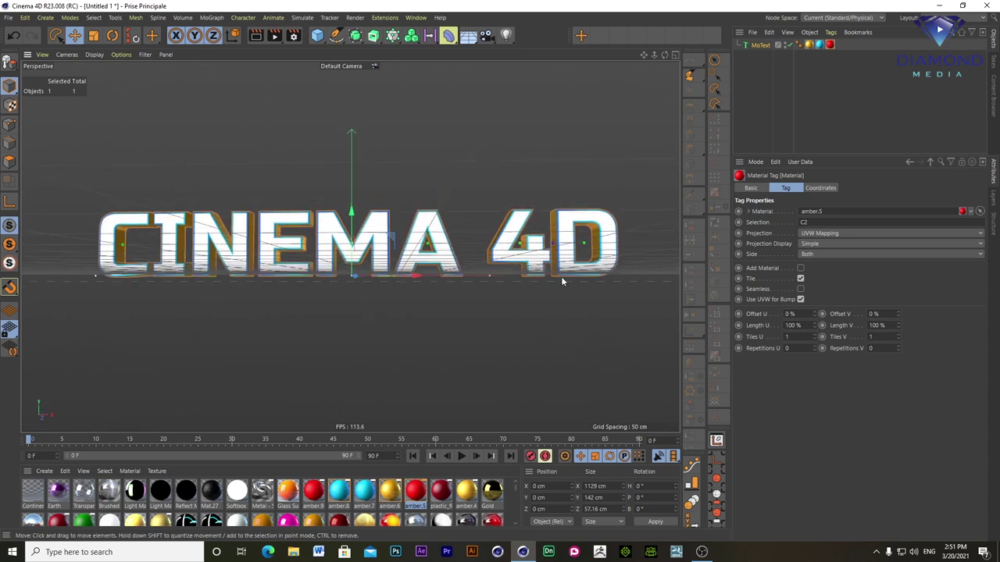
pyautogui.click(561, 282)
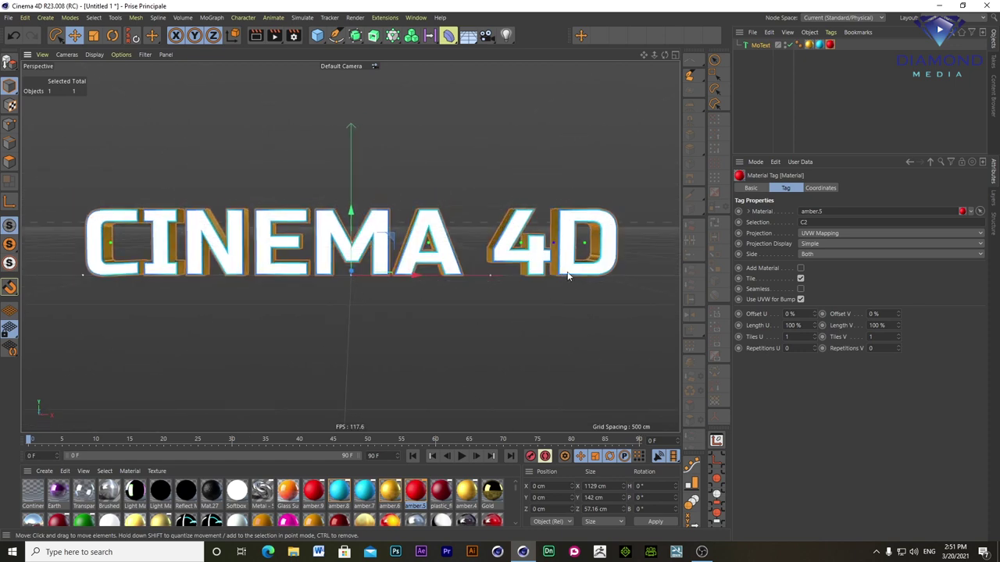
pyautogui.keyDown('alt'); pyautogui.moveTo(563, 284); pyautogui.dragTo(565, 284); pyautogui.keyUp('alt')
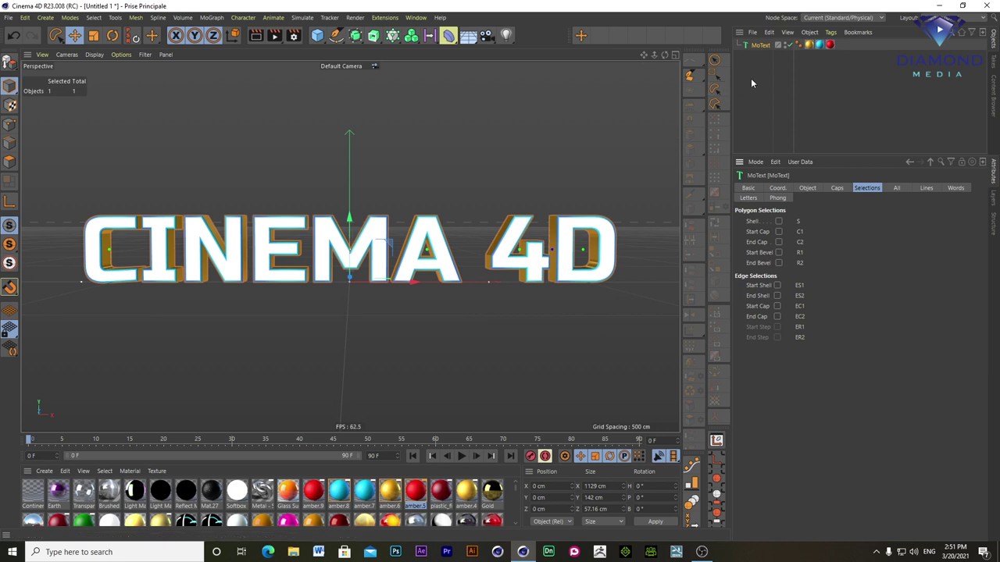
# - Add a Plain effector and choose Box Field from its falloff field list
pyautogui.click(212, 17)
pyautogui.moveTo(222, 35)
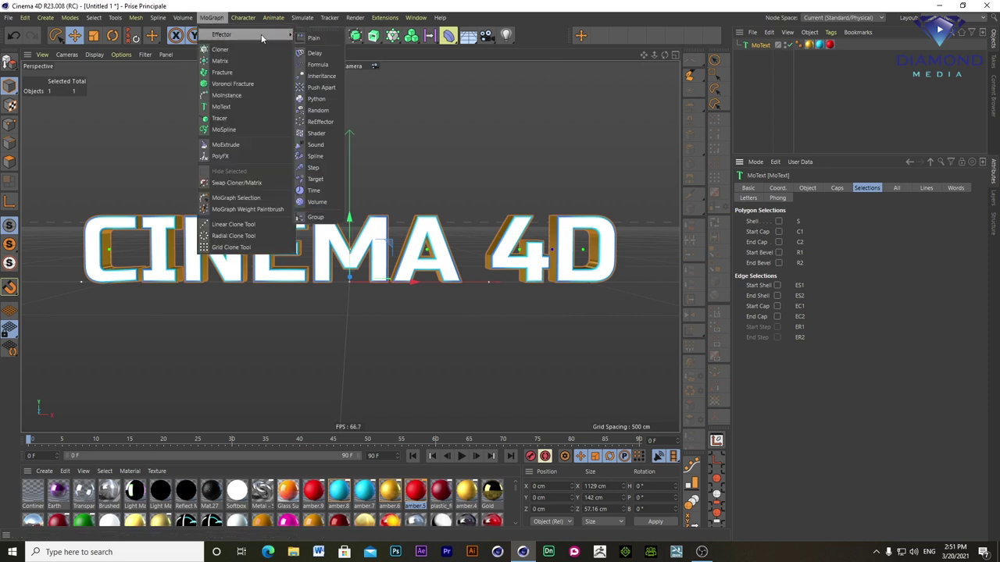
pyautogui.click(313, 37)
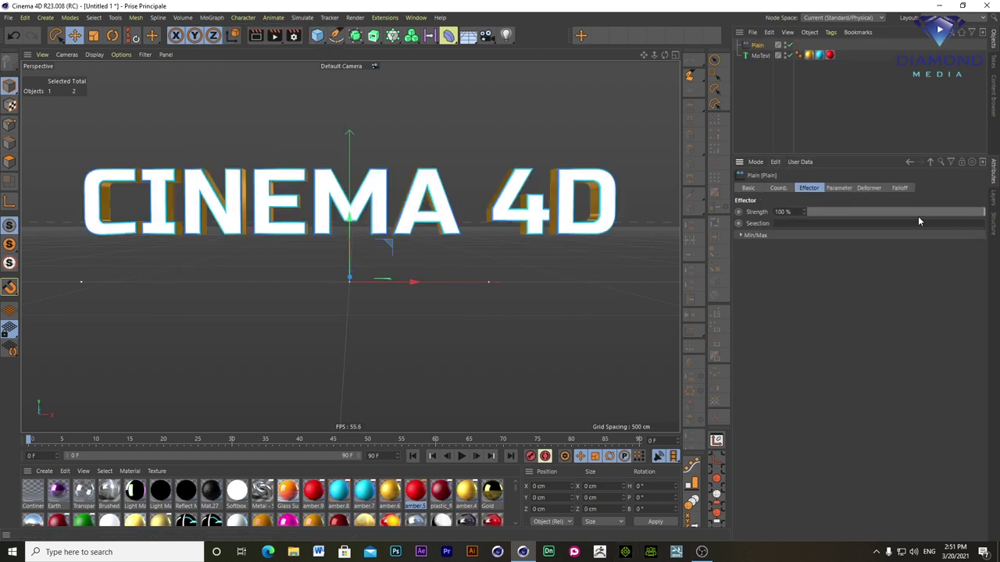
pyautogui.click(899, 188)
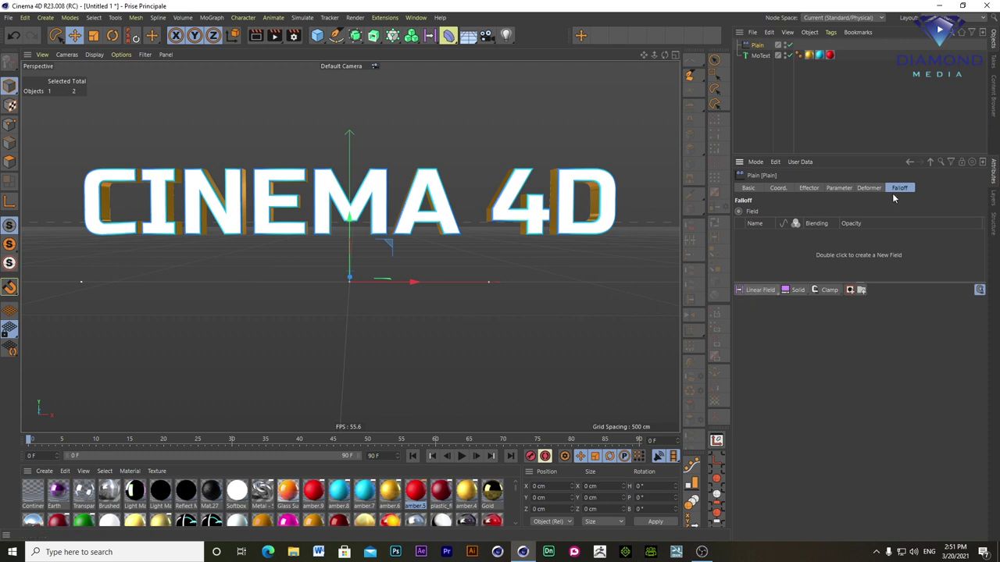
pyautogui.click(778, 293)
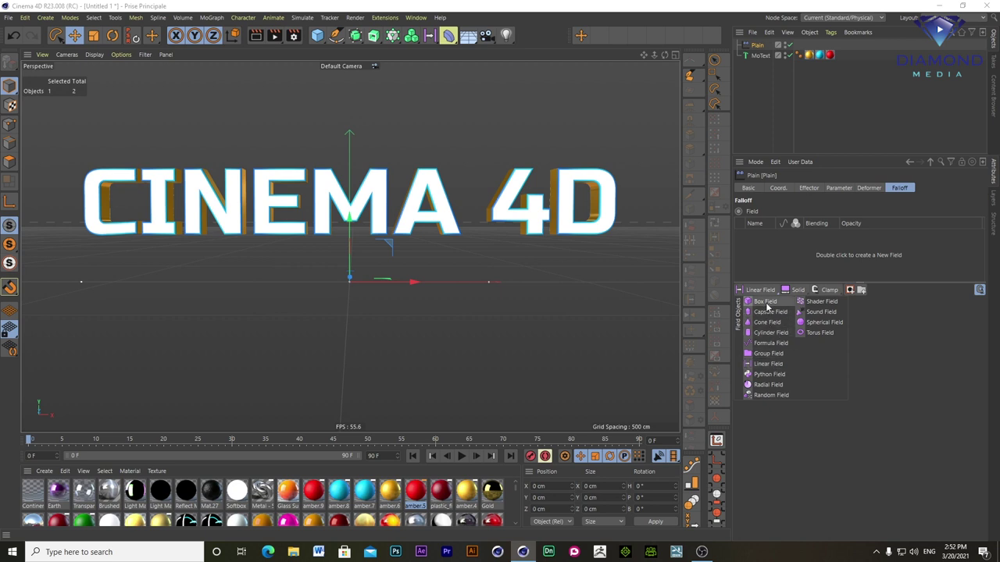
pyautogui.click(765, 303)
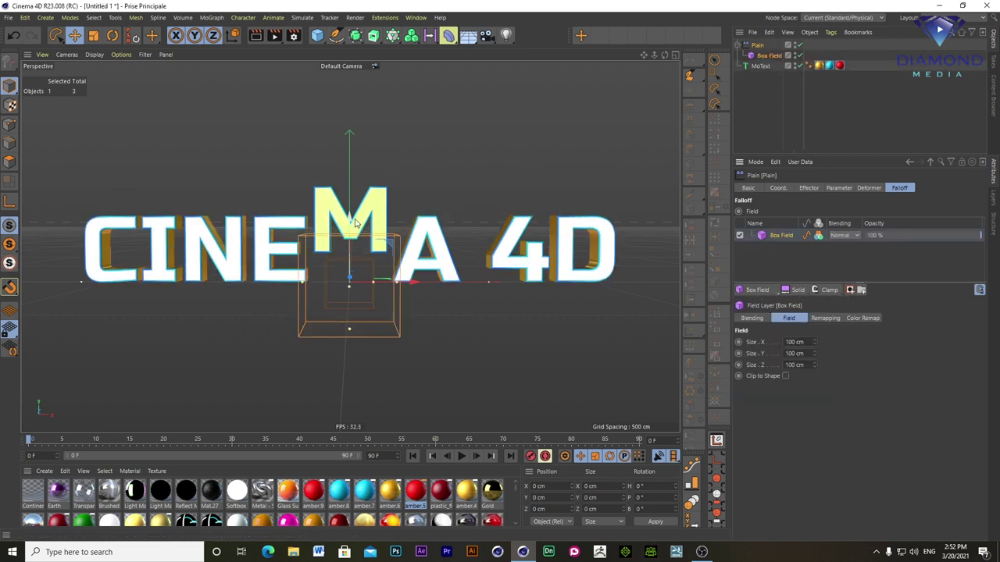
# - Move the Box Field up over the M and widen it across the CINEMA letters
pyautogui.moveTo(351, 225); pyautogui.dragTo(352, 192)
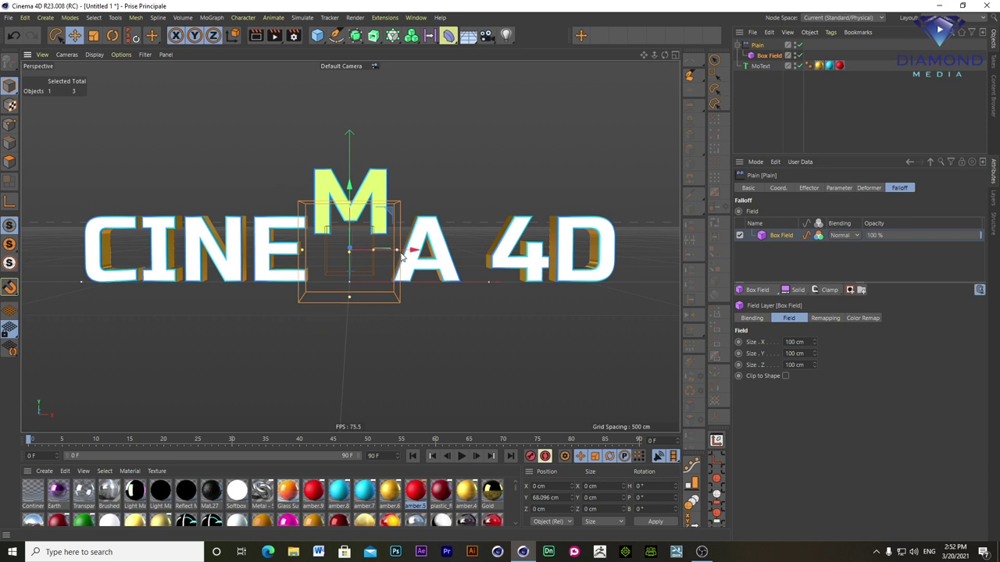
pyautogui.moveTo(394, 249); pyautogui.dragTo(599, 262)
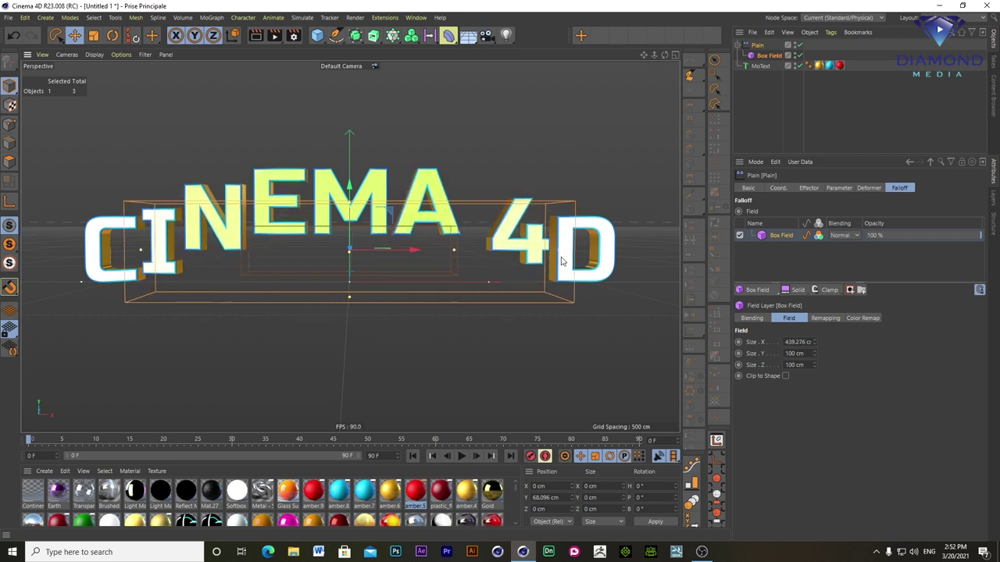
pyautogui.hotkey('ctrl', 'z')
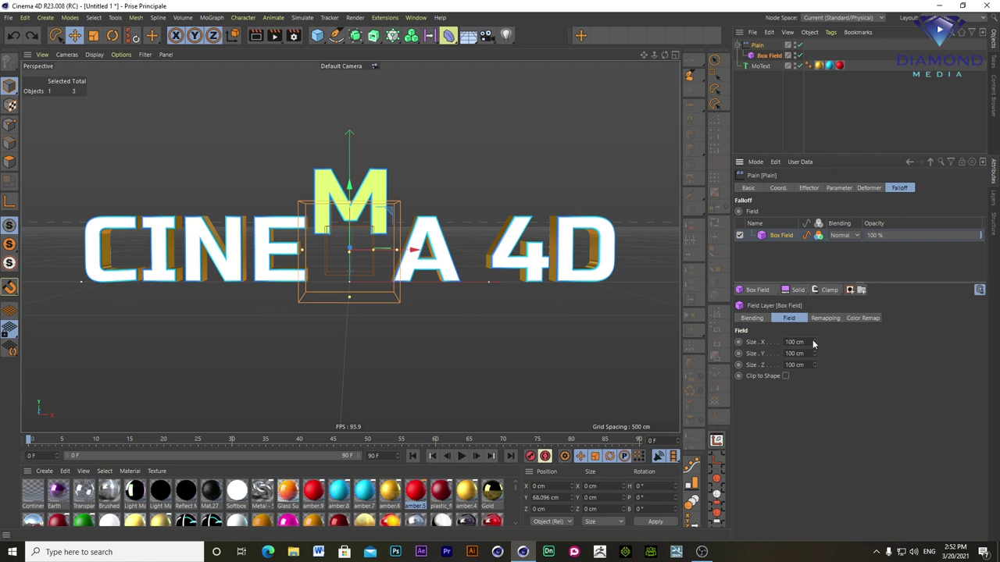
pyautogui.moveTo(814, 341)
pyautogui.mouseDown()
pyautogui.moveTo(859, 342)
pyautogui.moveTo(828, 341)
pyautogui.mouseUp()
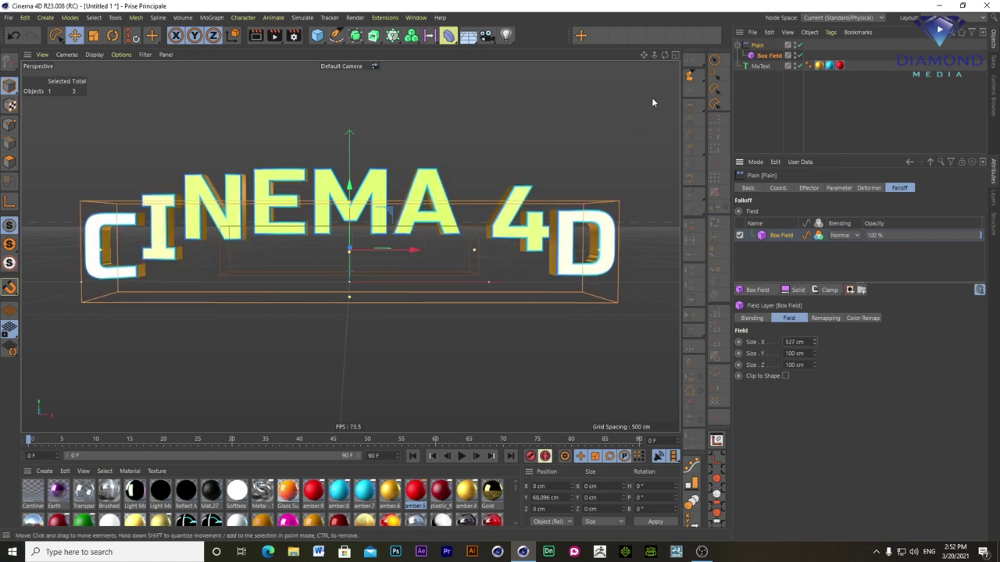
# - In the four-view layout, set the Box Field depth to 50 cm and shift it forward
pyautogui.click(674, 55)
pyautogui.moveTo(814, 353); pyautogui.dragTo(797, 353)
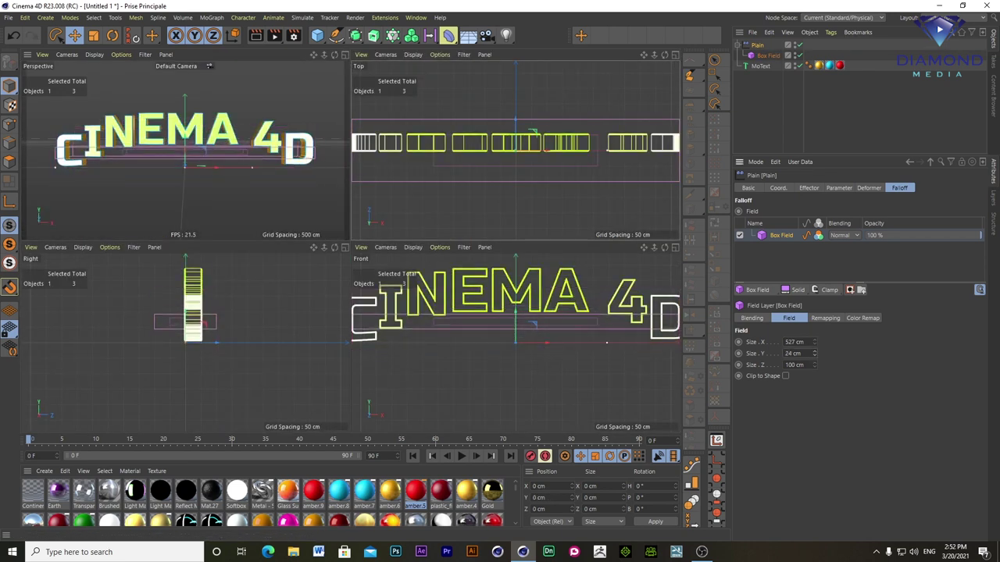
pyautogui.moveTo(815, 353)
pyautogui.mouseDown()
pyautogui.moveTo(836, 353)
pyautogui.moveTo(824, 365)
pyautogui.mouseUp()
pyautogui.moveTo(515, 113); pyautogui.dragTo(519, 136)
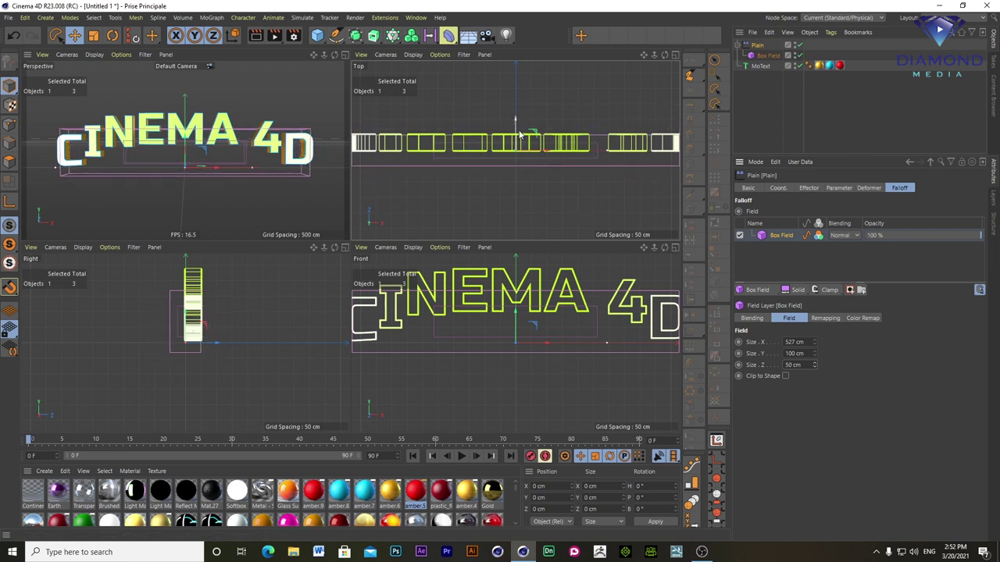
pyautogui.moveTo(515, 123); pyautogui.dragTo(514, 113)
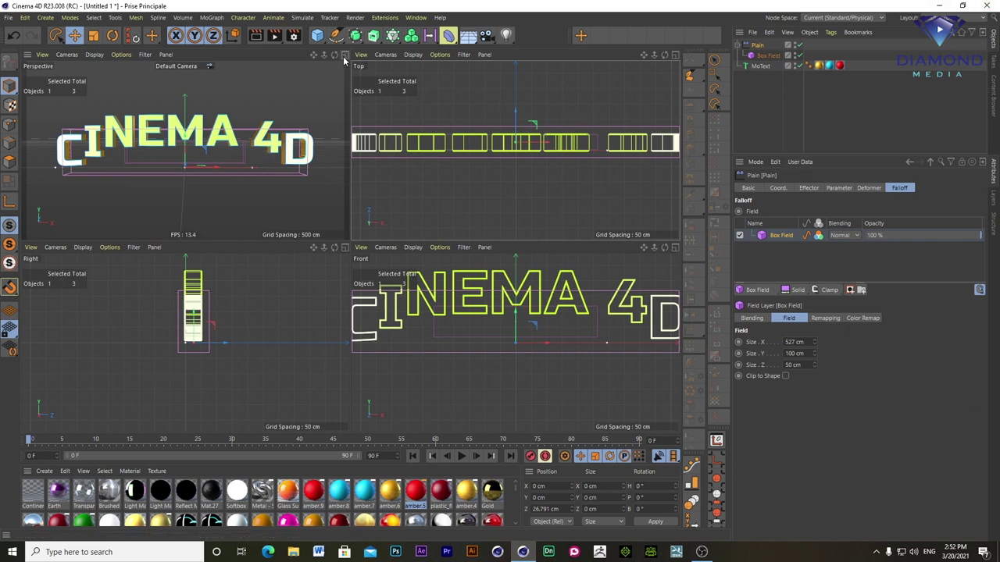
# - Widen the Box Field to 590 cm and set the effector's P.Y offset to 0 cm
pyautogui.middleClick(303, 188)
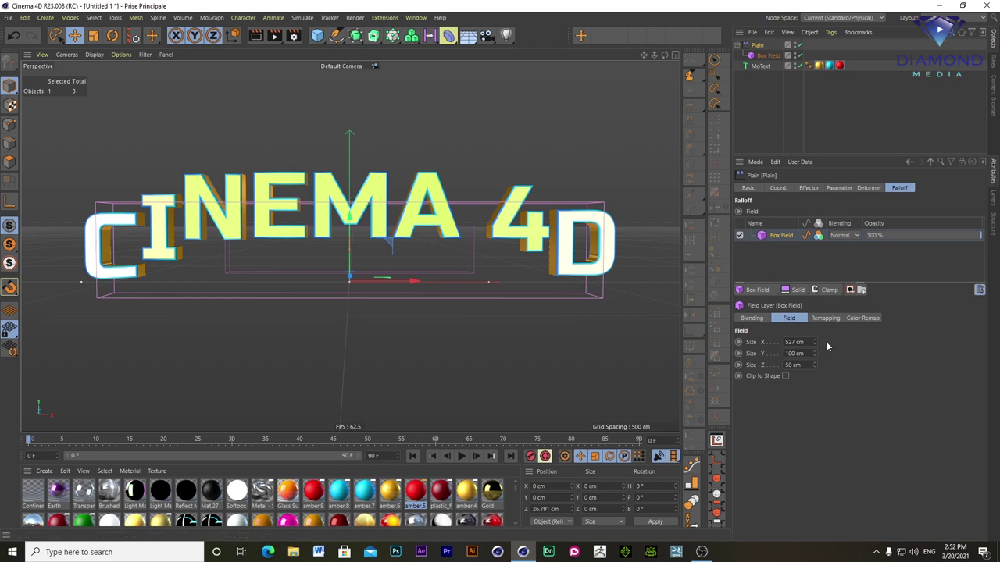
pyautogui.moveTo(814, 344); pyautogui.dragTo(821, 336)
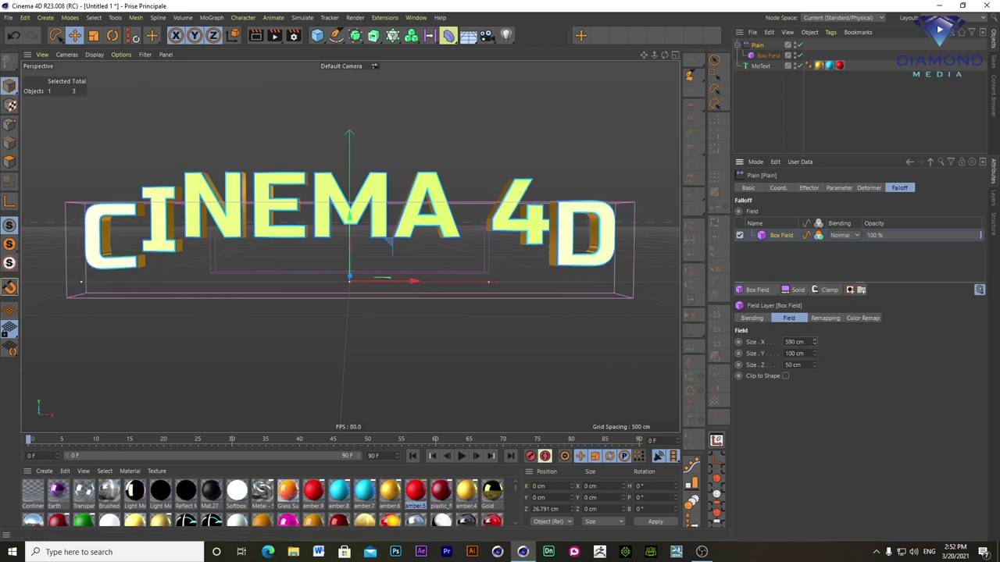
pyautogui.click(815, 190)
pyautogui.click(834, 189)
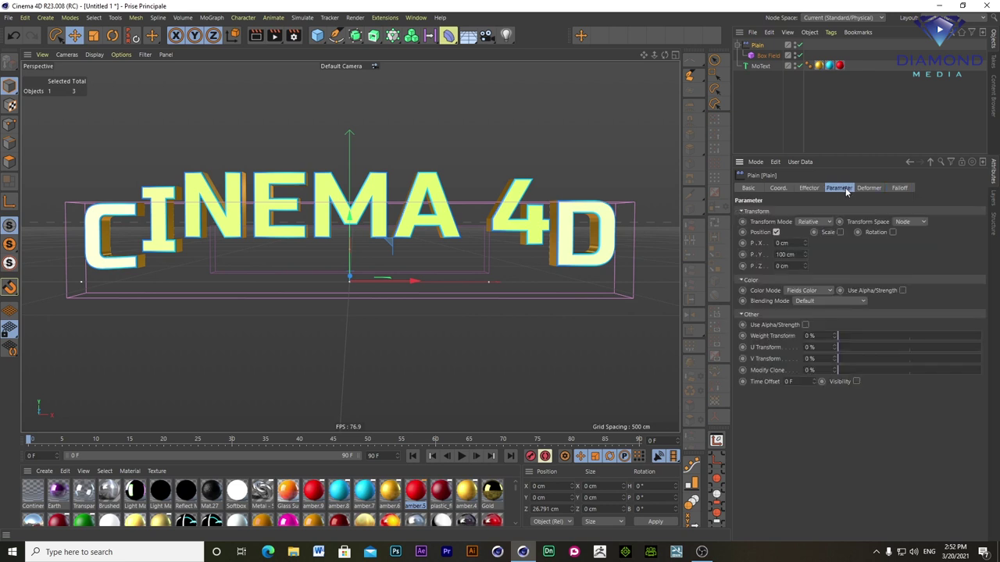
pyautogui.doubleClick(795, 254)
pyautogui.write('0')
pyautogui.press('Return')
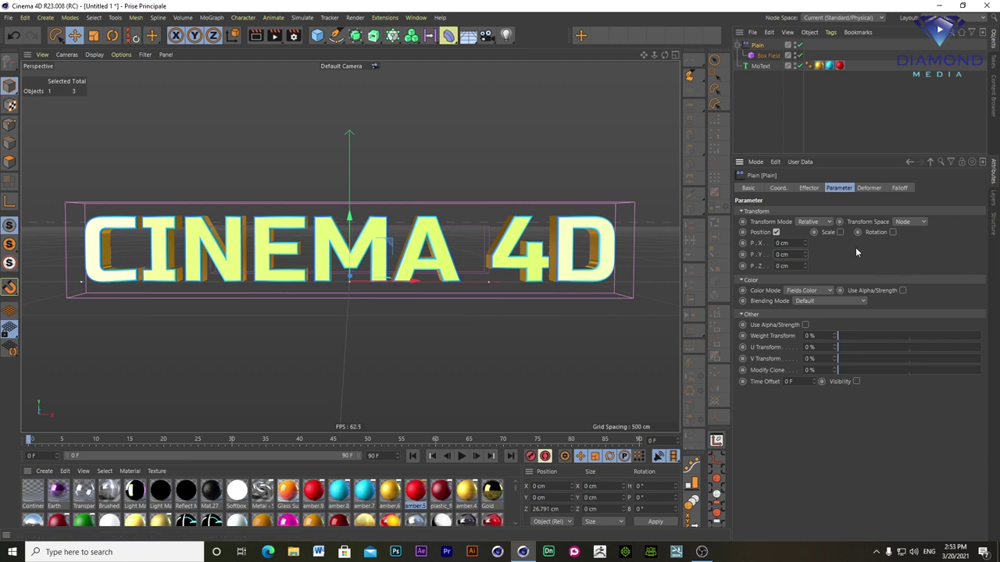
# - Enable uniform Scale on the Plain effector and set it to -1
pyautogui.click(839, 233)
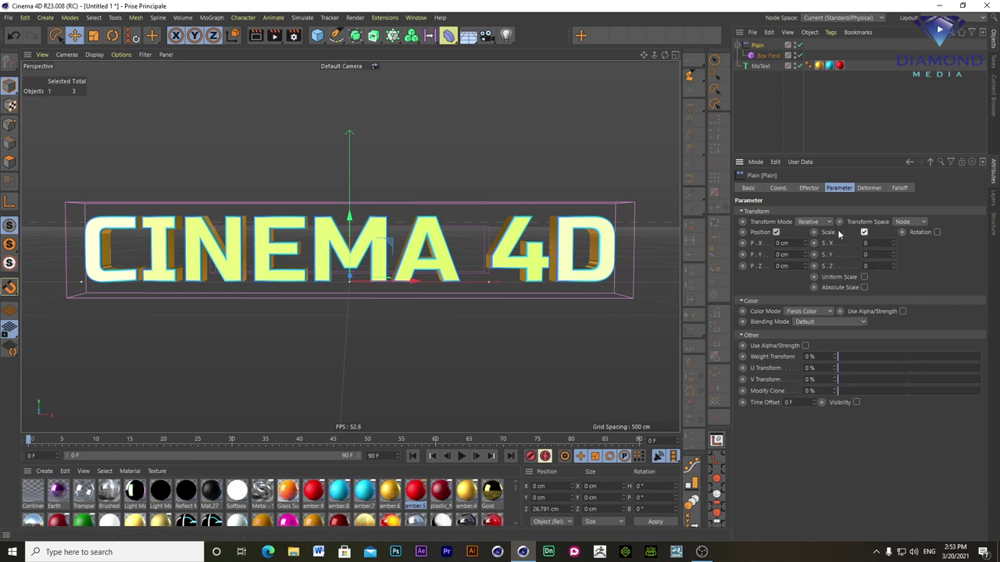
pyautogui.click(863, 277)
pyautogui.moveTo(878, 243); pyautogui.dragTo(721, 257)
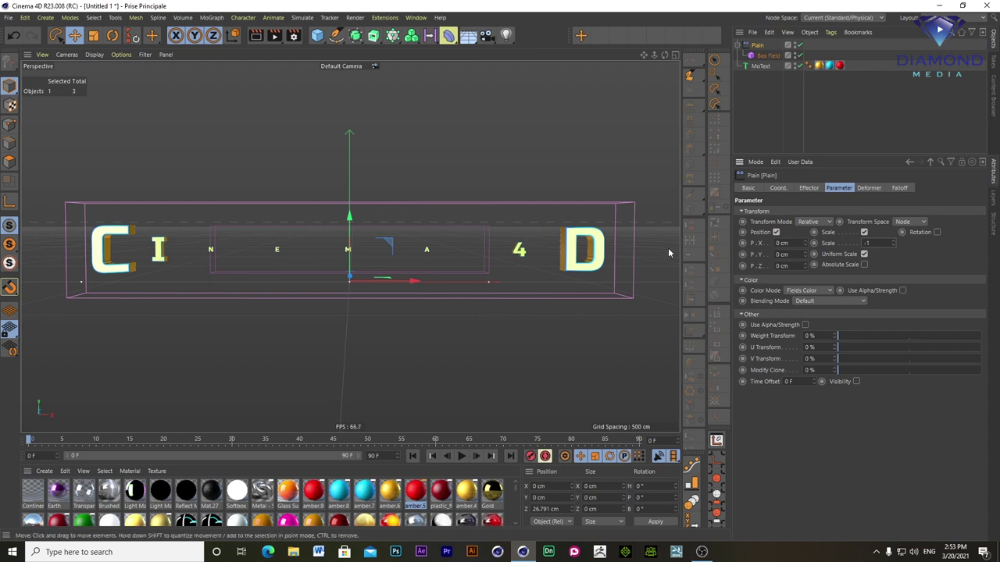
# - Stretch the Box Field in X over every CINEMA 4D letter, then reselect the Plain effector
pyautogui.click(900, 188)
pyautogui.click(774, 235)
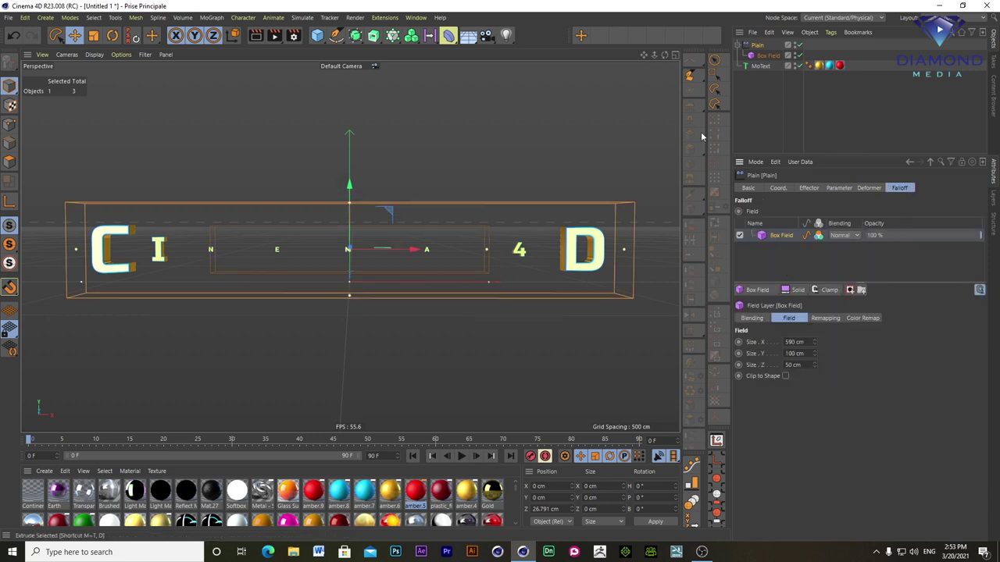
pyautogui.click(763, 57)
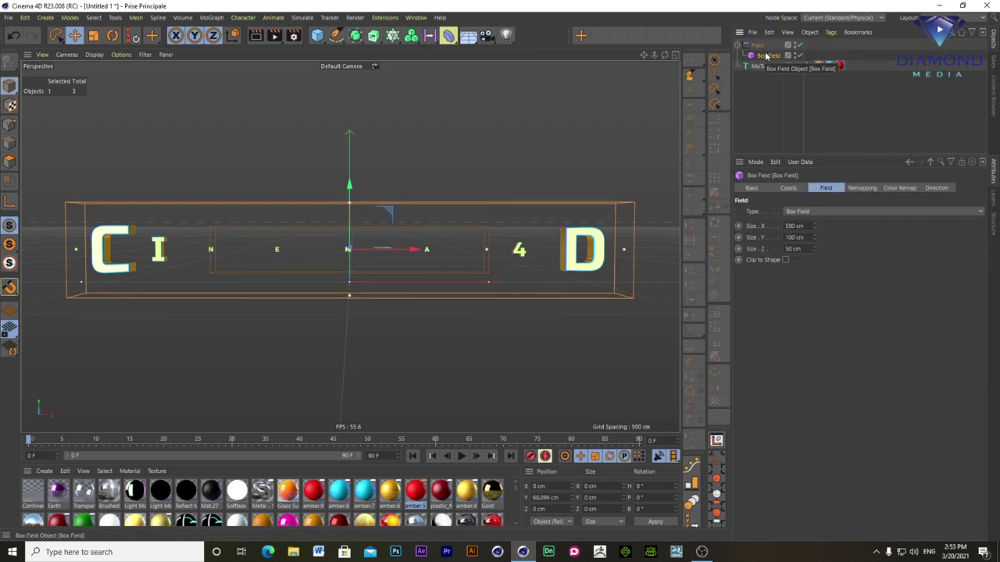
pyautogui.click(758, 46)
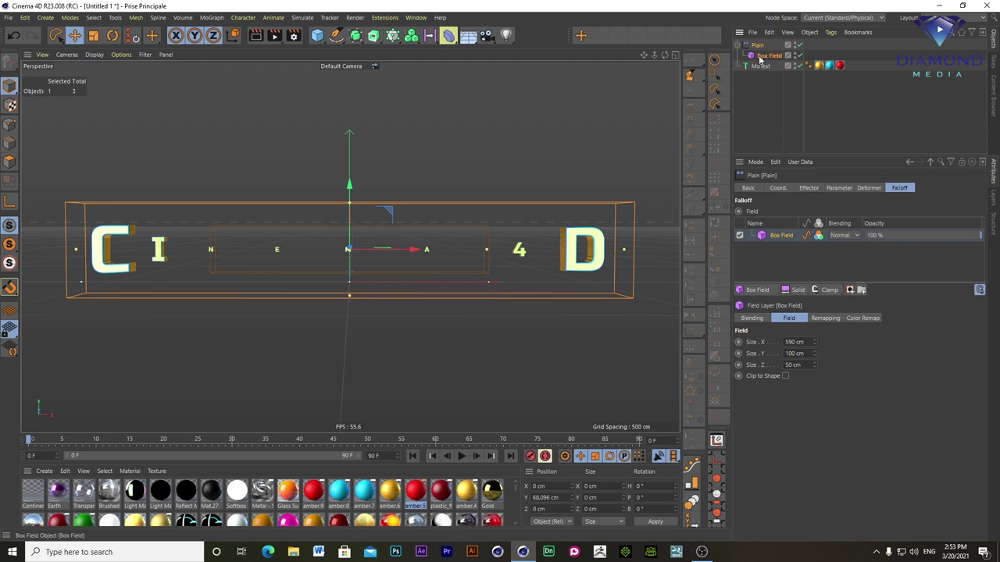
pyautogui.click(763, 57)
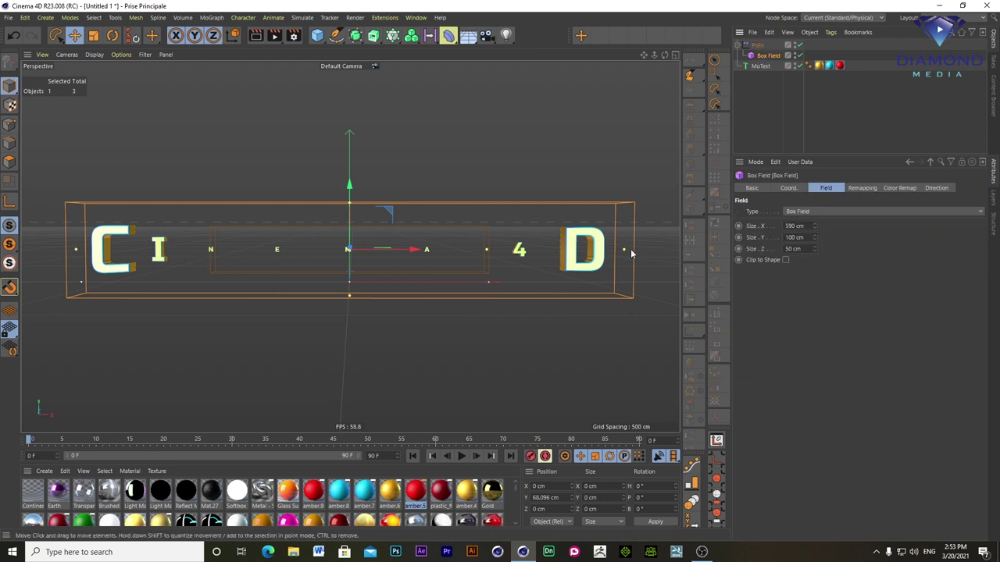
pyautogui.moveTo(487, 250); pyautogui.dragTo(620, 257)
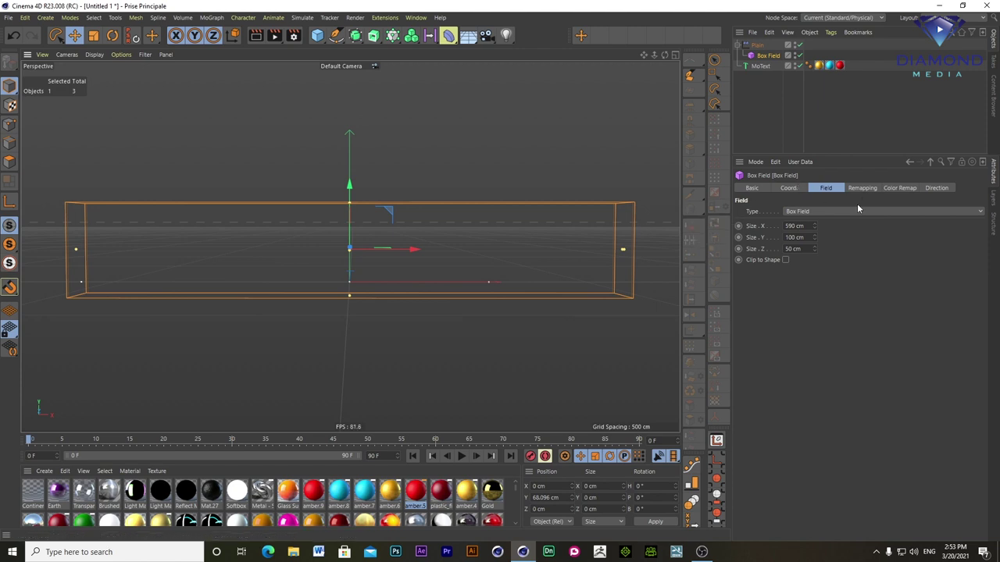
pyautogui.press('Up')
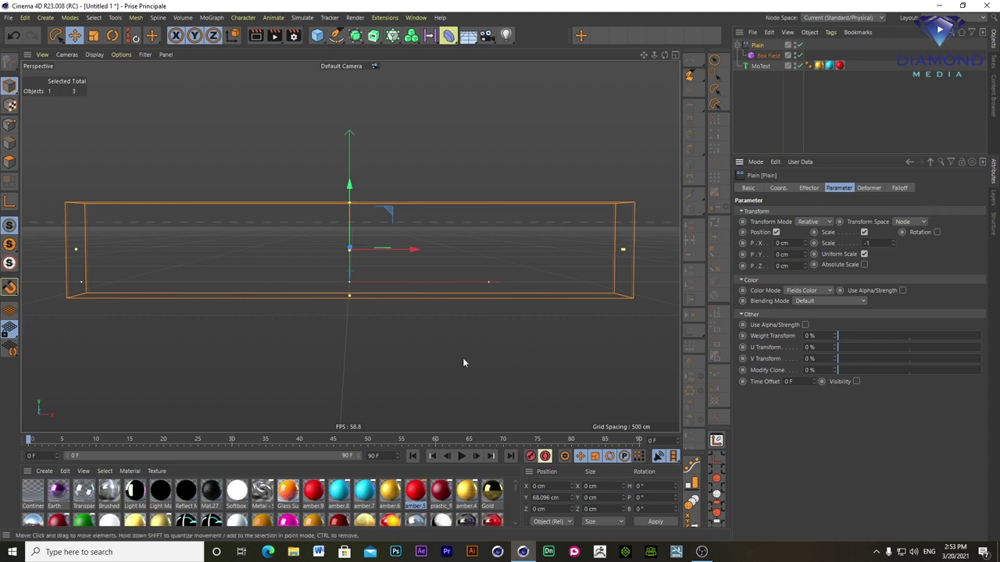
pyautogui.moveTo(381, 459); pyautogui.dragTo(325, 460)
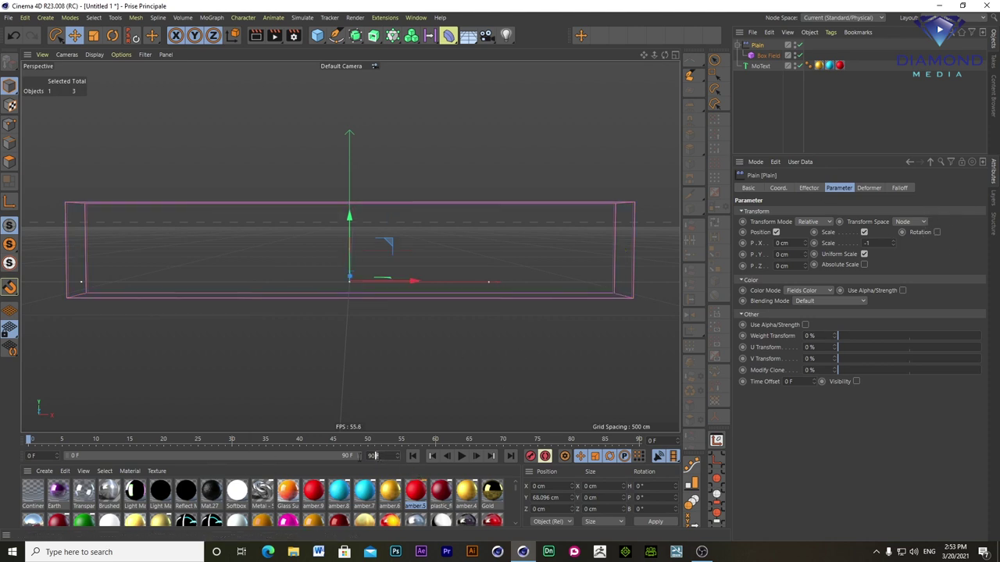
# - Set the animation to 250 frames and slide the Plain effector along X past the text
pyautogui.write('250')
pyautogui.press('Return')
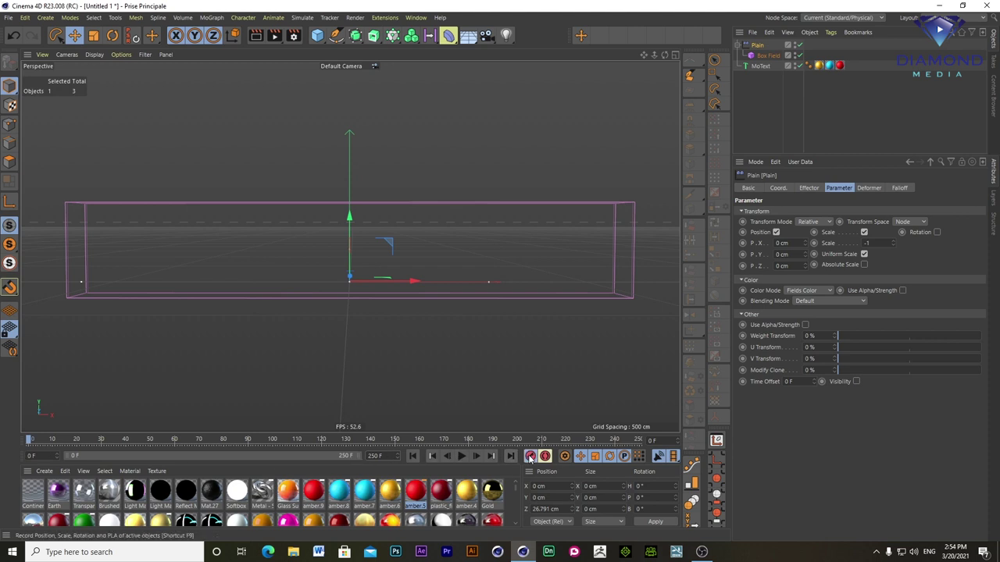
pyautogui.click(220, 446)
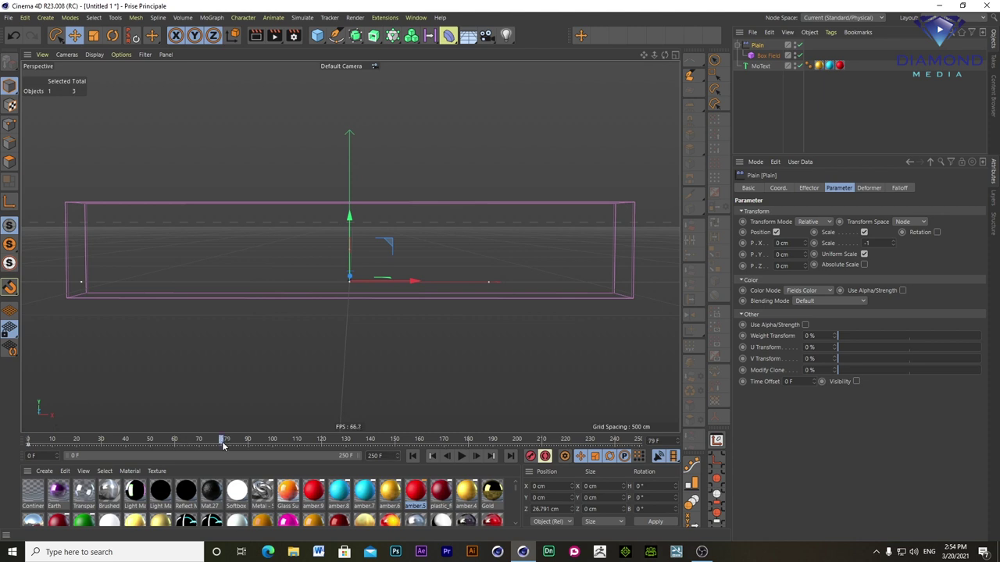
pyautogui.moveTo(411, 281); pyautogui.dragTo(672, 297)
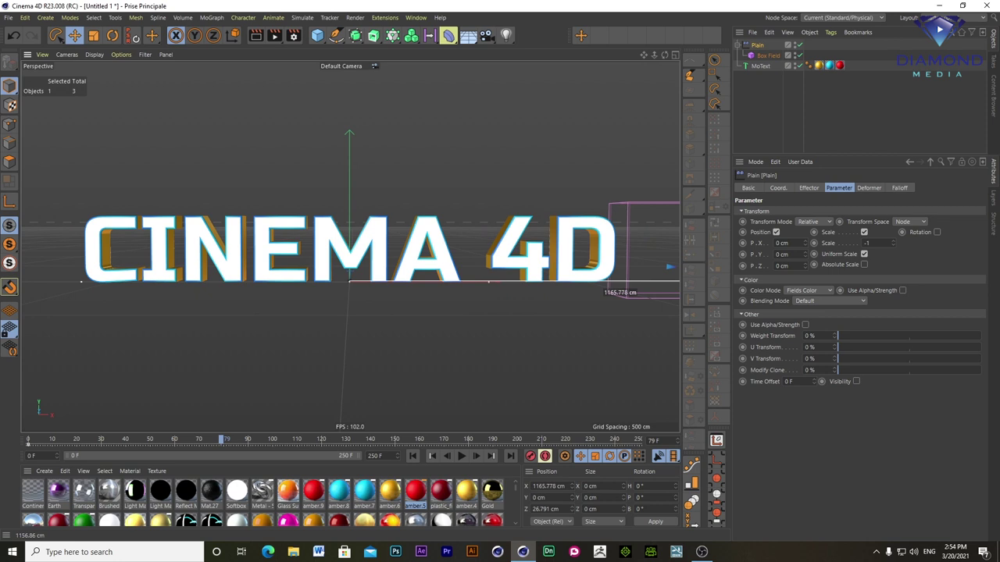
pyautogui.moveTo(672, 296); pyautogui.dragTo(773, 297)
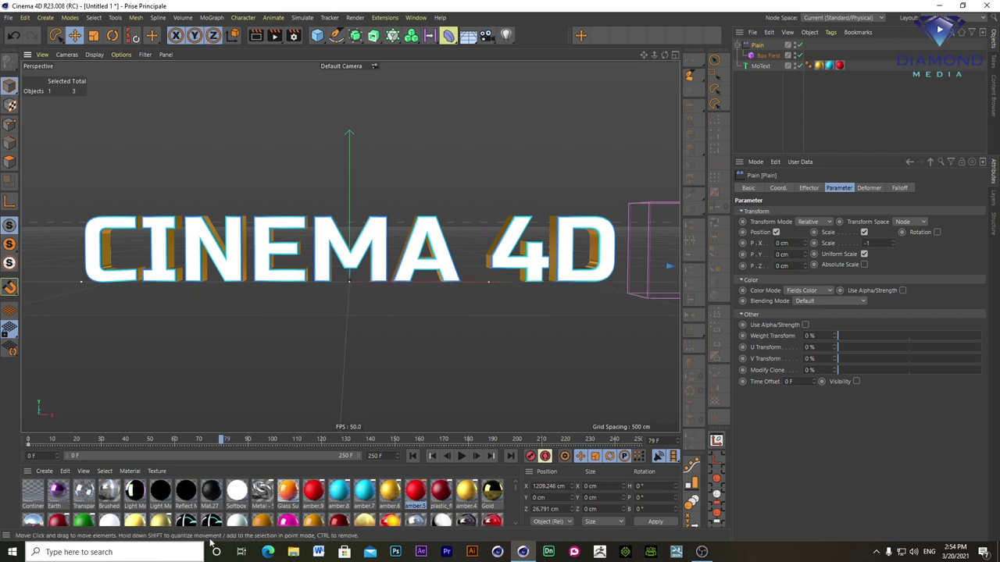
pyautogui.moveTo(223, 441)
pyautogui.mouseDown()
pyautogui.moveTo(90, 442)
pyautogui.moveTo(97, 449)
pyautogui.mouseUp()
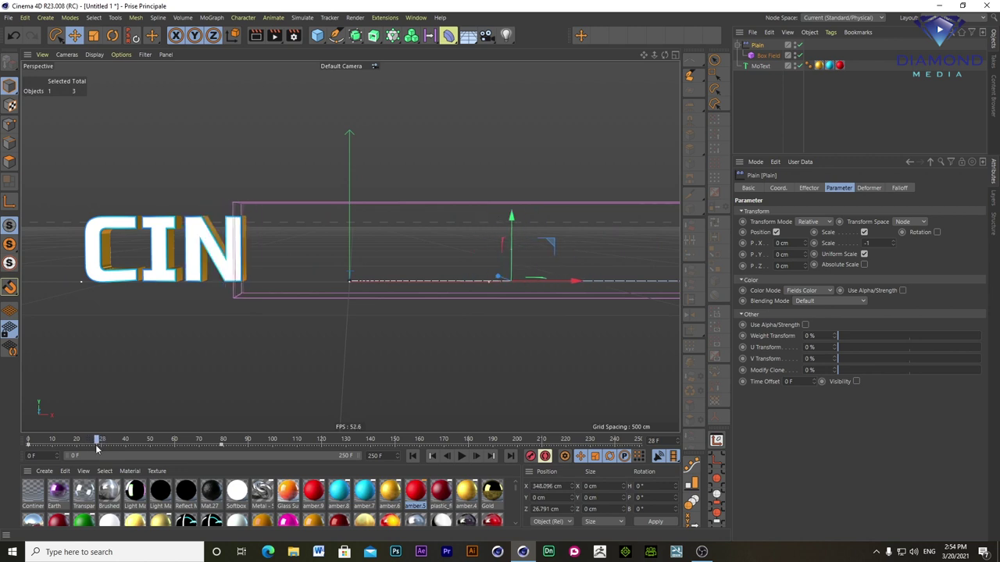
# - Enable effector rotation, keyframe heading 0° at the first frame, and preview playback
pyautogui.click(937, 232)
pyautogui.write('0')
pyautogui.press('Return')
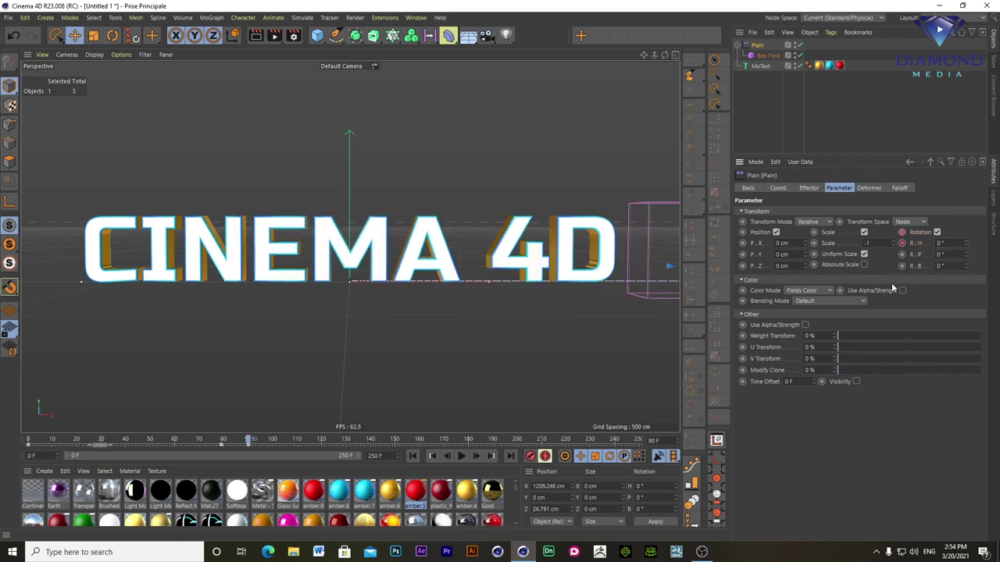
pyautogui.moveTo(247, 441); pyautogui.dragTo(28, 442)
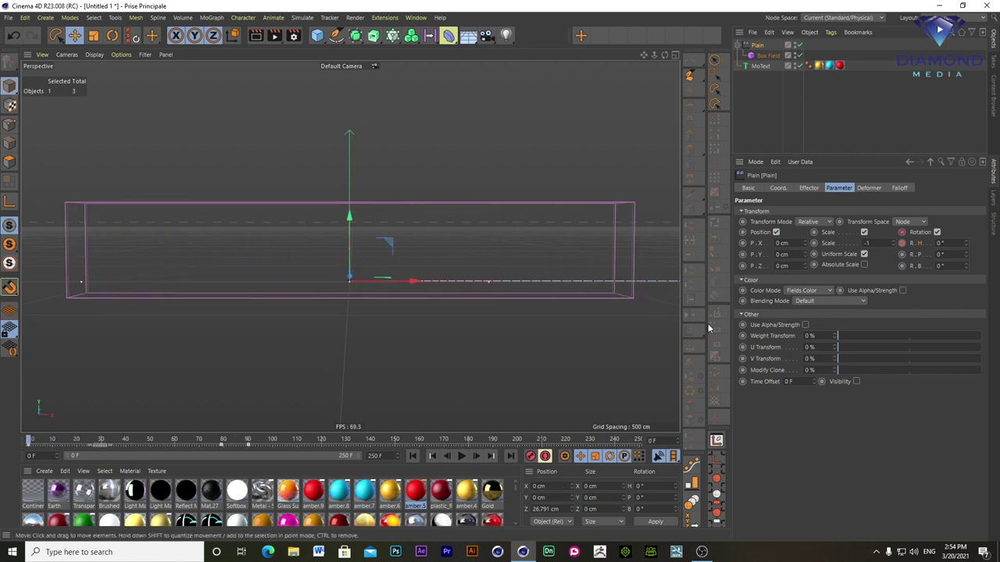
pyautogui.doubleClick(940, 243)
pyautogui.write('360')
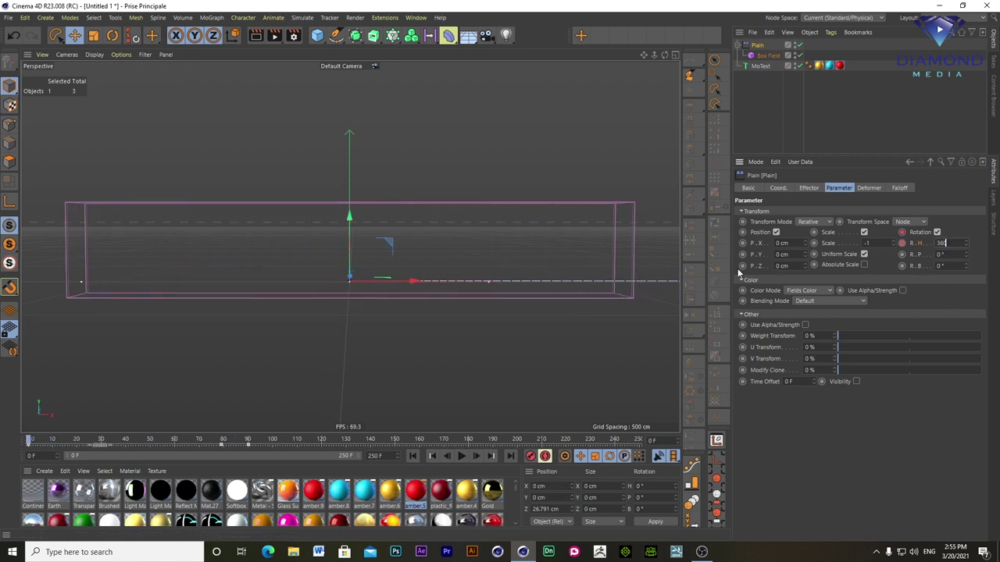
pyautogui.click(902, 244)
pyautogui.click(461, 457)
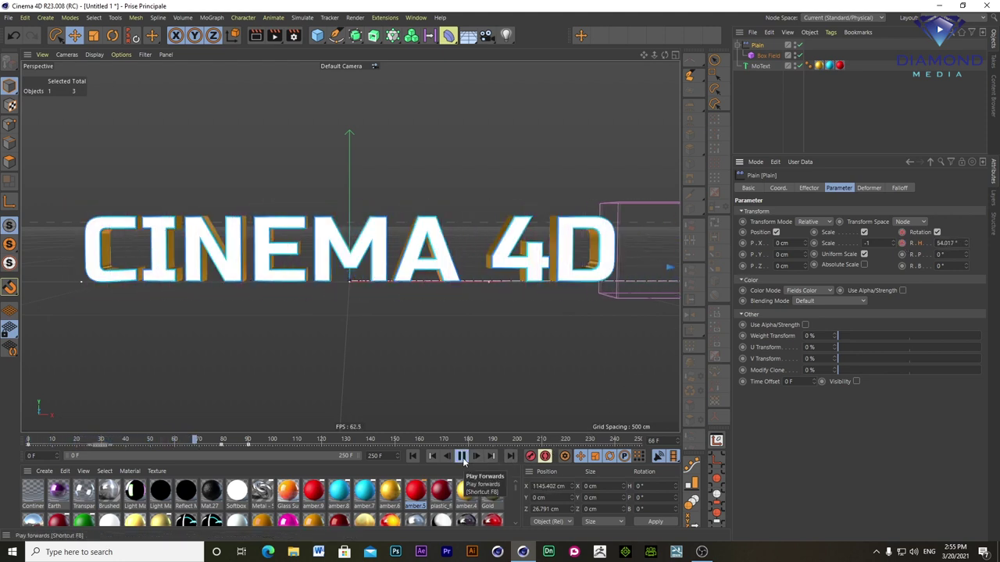
pyautogui.click(462, 458)
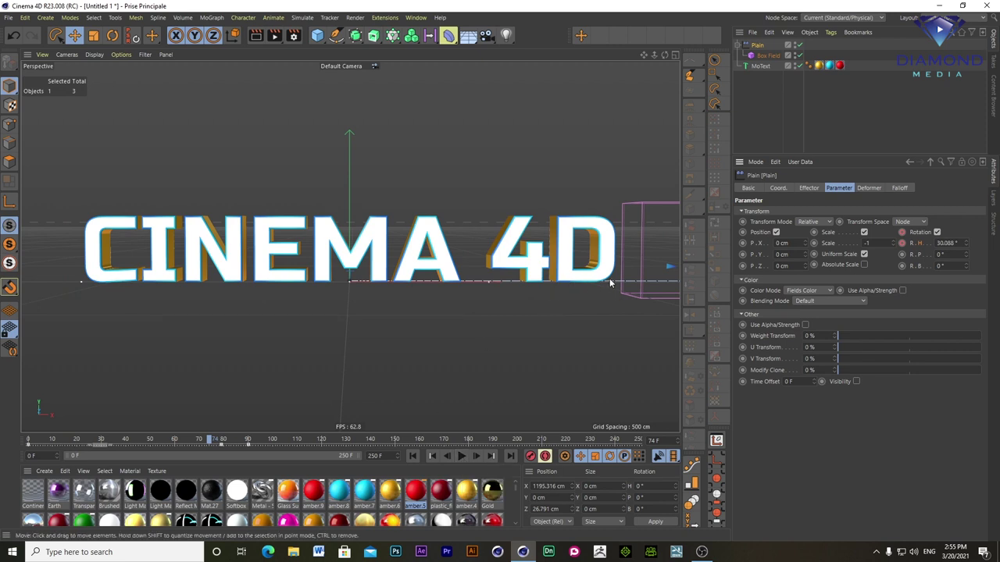
pyautogui.click(754, 66)
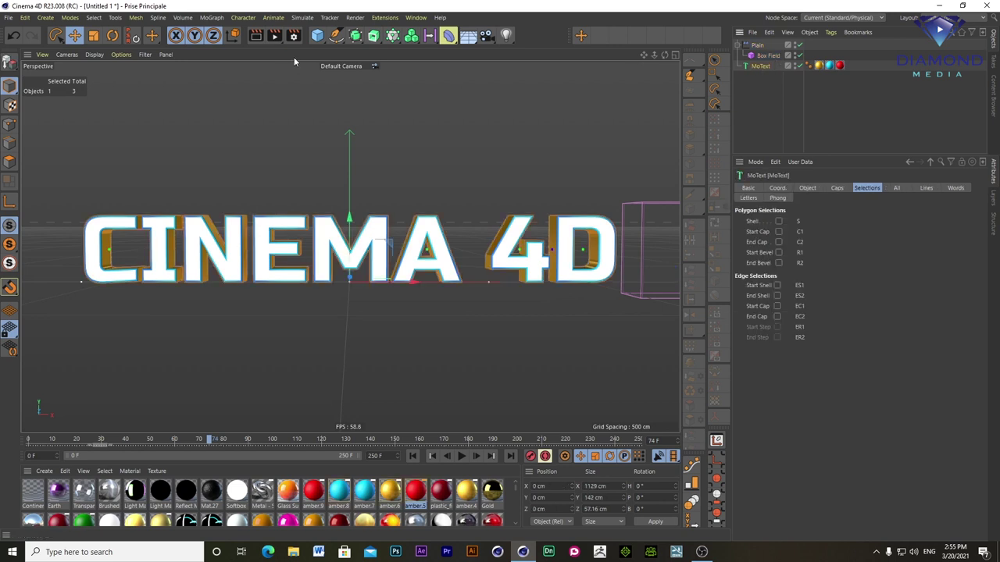
pyautogui.click(211, 17)
pyautogui.moveTo(222, 35)
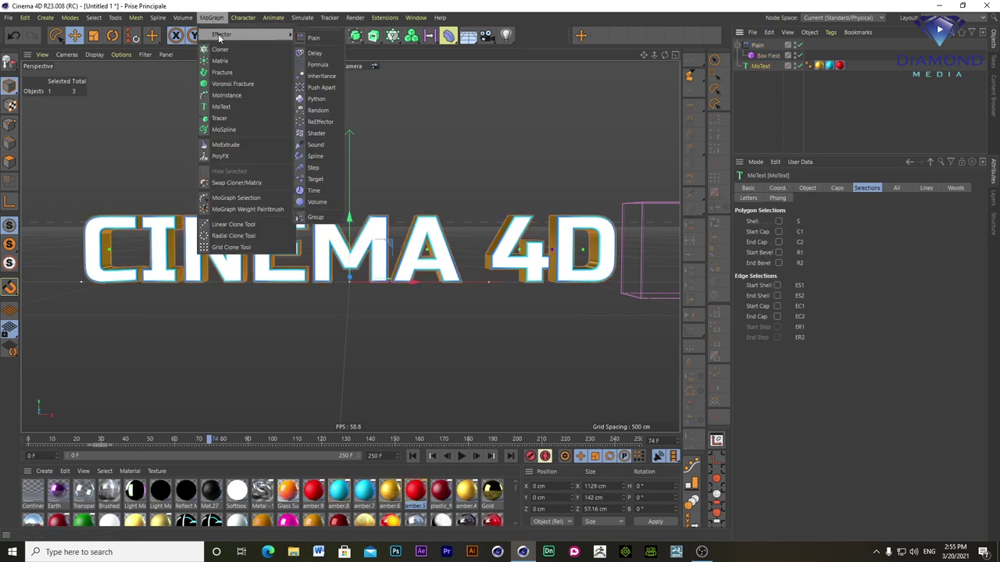
# - Add a Delay effector and push the Plain effector back along Z, previewing playback
pyautogui.click(314, 52)
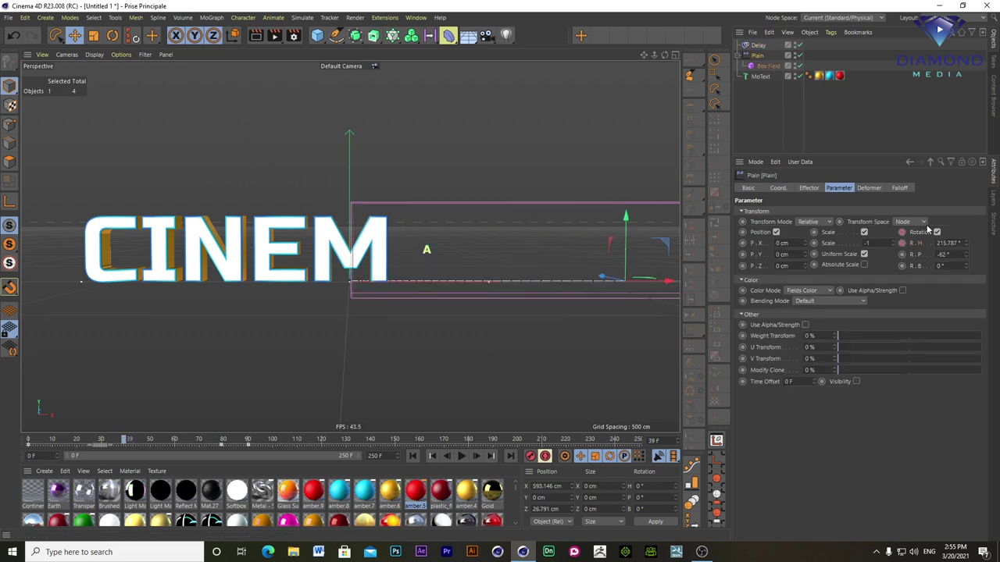
pyautogui.moveTo(805, 266); pyautogui.dragTo(805, 328)
pyautogui.moveTo(125, 441)
pyautogui.mouseDown()
pyautogui.moveTo(67, 443)
pyautogui.moveTo(135, 442)
pyautogui.moveTo(33, 443)
pyautogui.moveTo(107, 453)
pyautogui.moveTo(63, 453)
pyautogui.mouseUp()
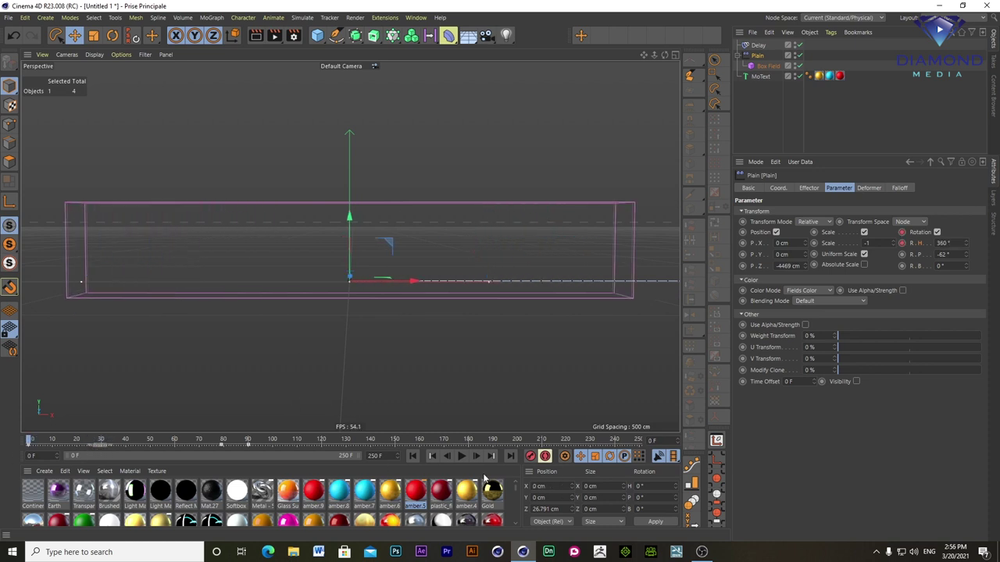
pyautogui.click(460, 457)
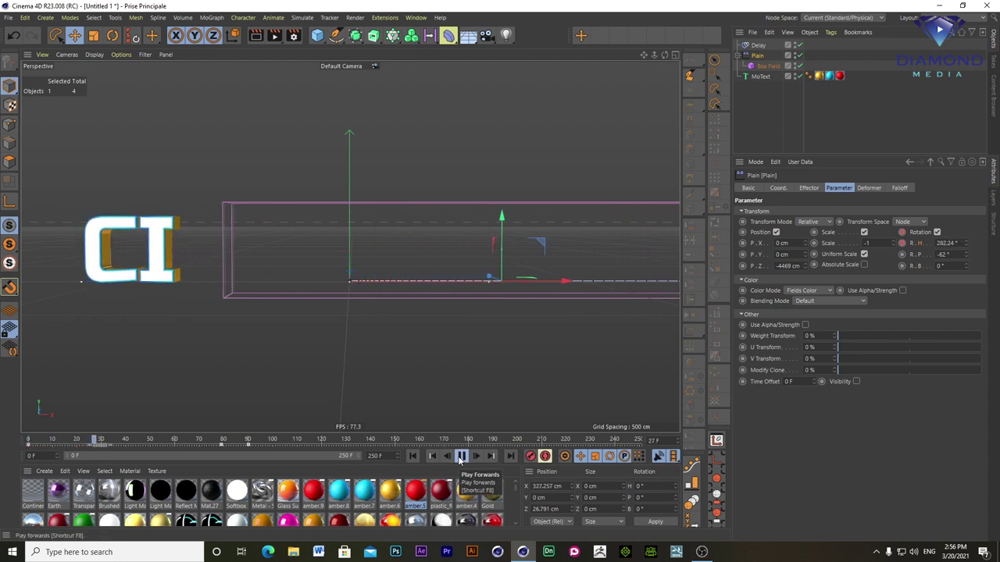
pyautogui.click(460, 457)
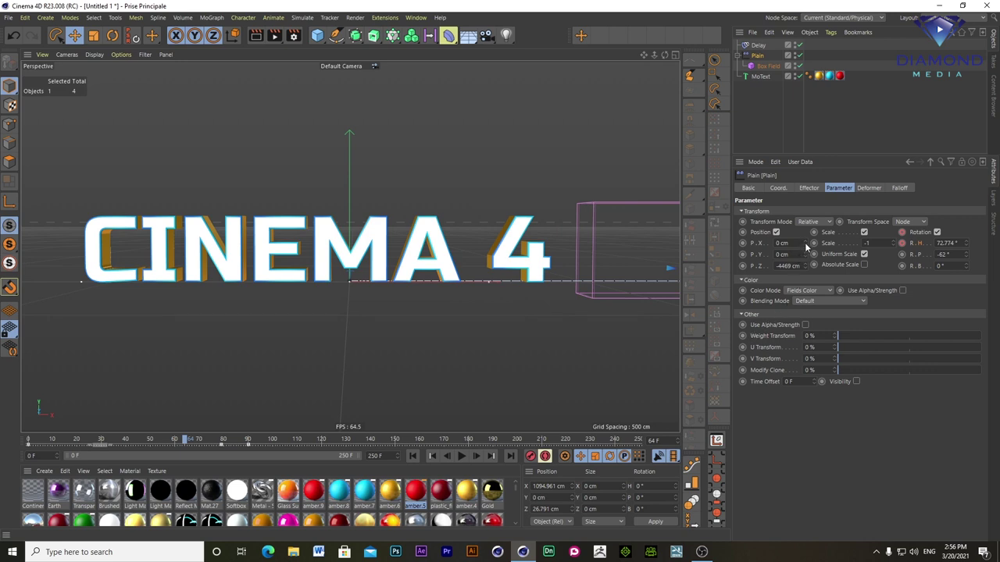
# - Shift the Plain effector along X and replay the animation from frame 0
pyautogui.moveTo(806, 243); pyautogui.dragTo(828, 242)
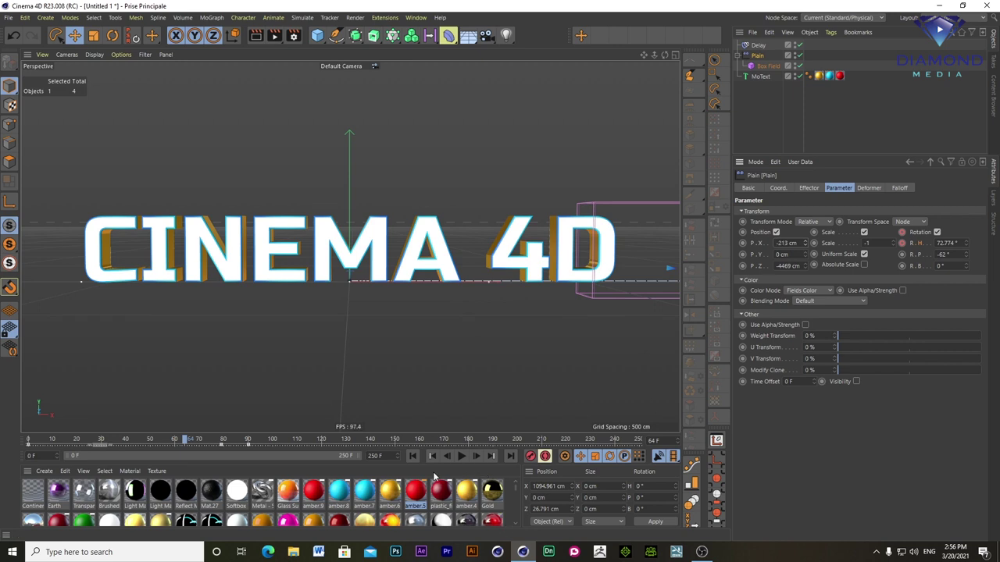
pyautogui.click(413, 457)
pyautogui.click(461, 457)
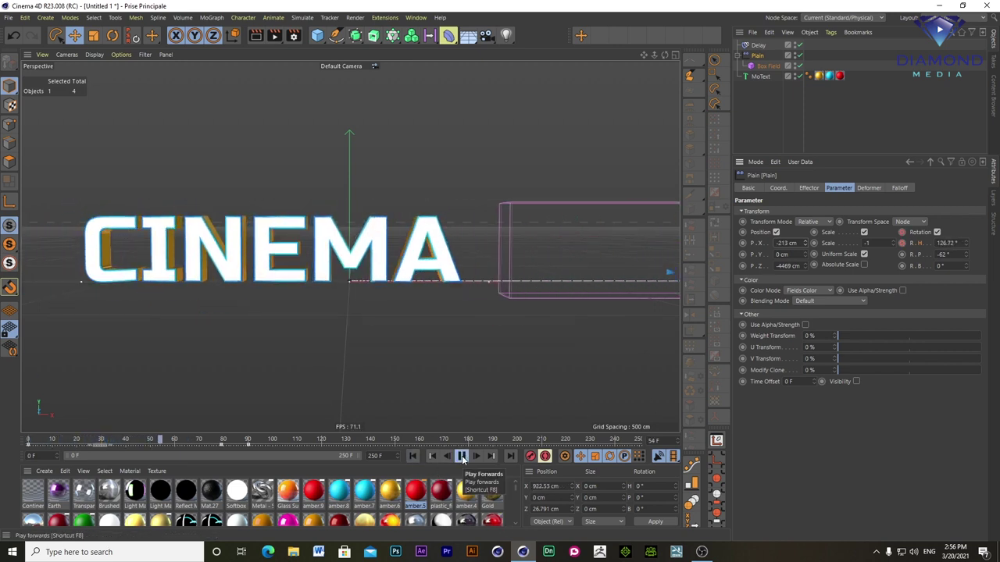
pyautogui.click(462, 457)
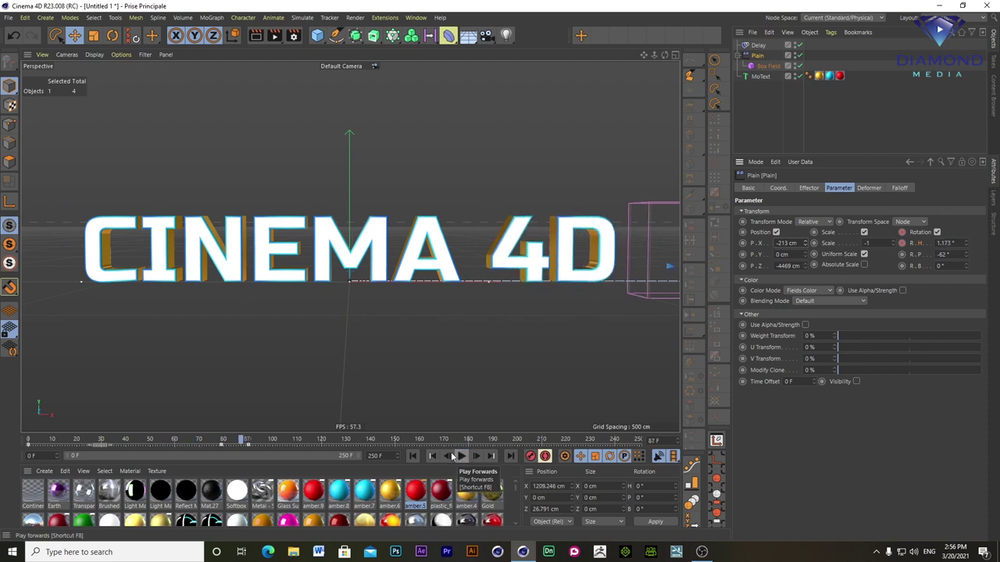
pyautogui.click(756, 48)
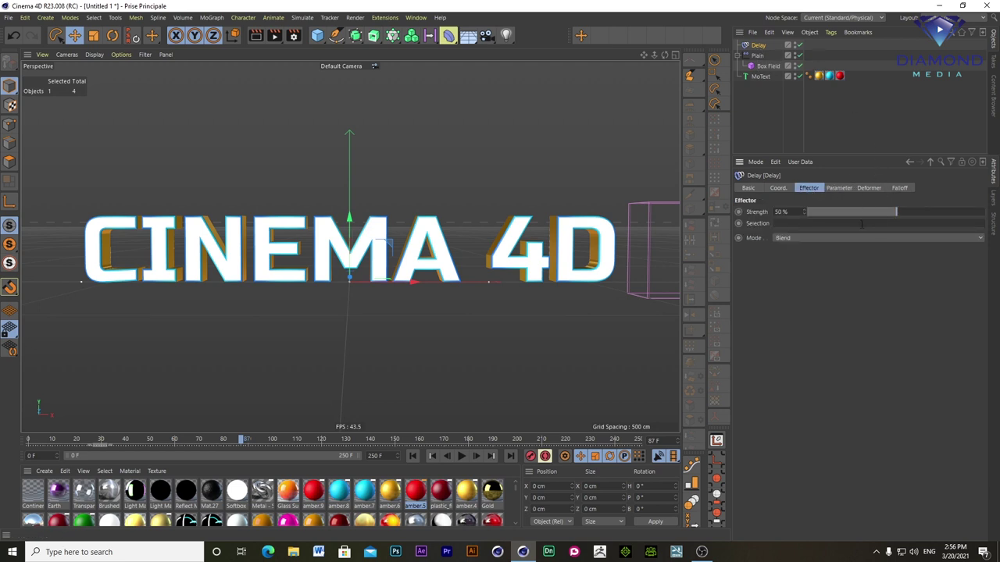
# - Switch the Delay effector's mode to Spring and preview the animation
pyautogui.click(796, 239)
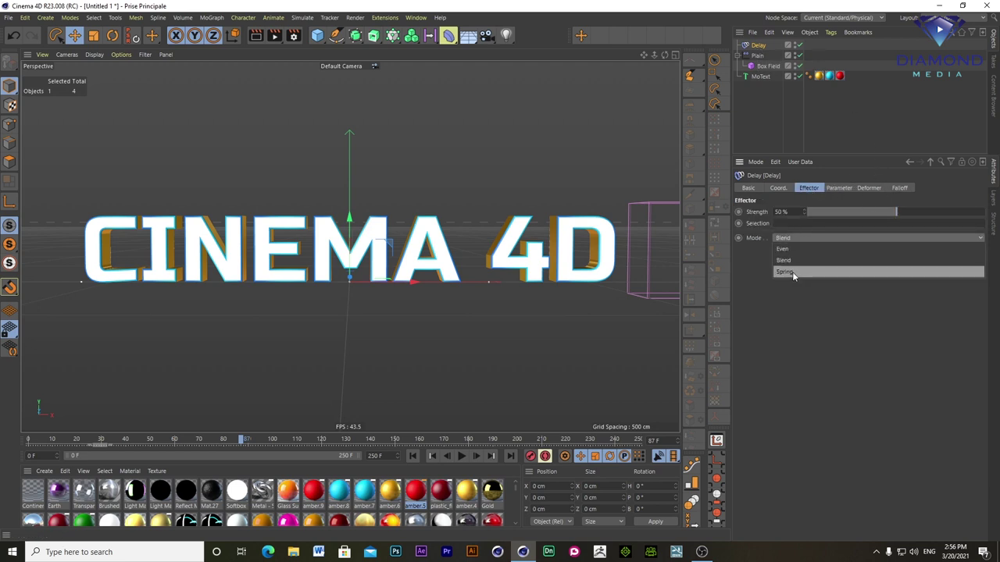
pyautogui.click(792, 272)
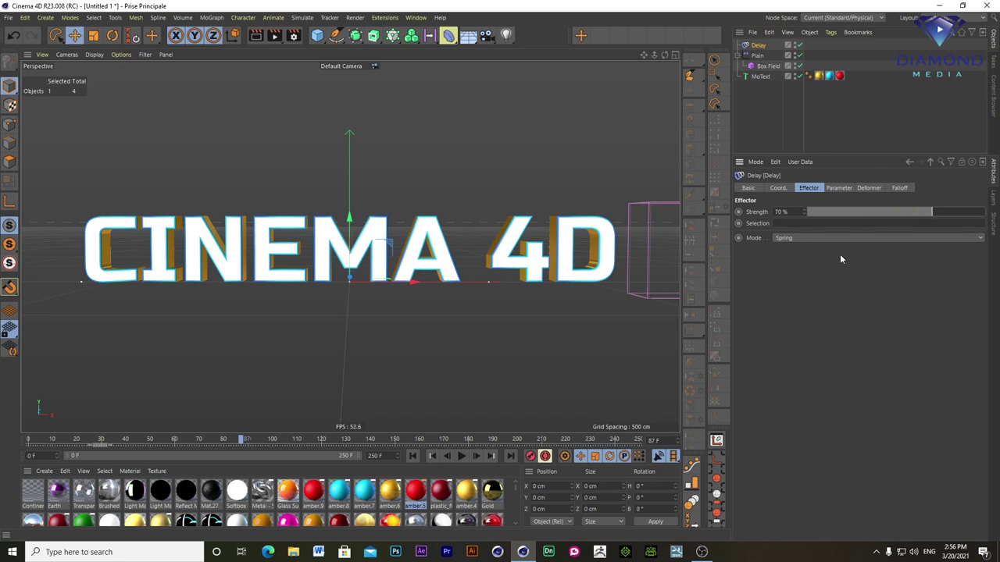
pyautogui.click(413, 456)
pyautogui.click(462, 456)
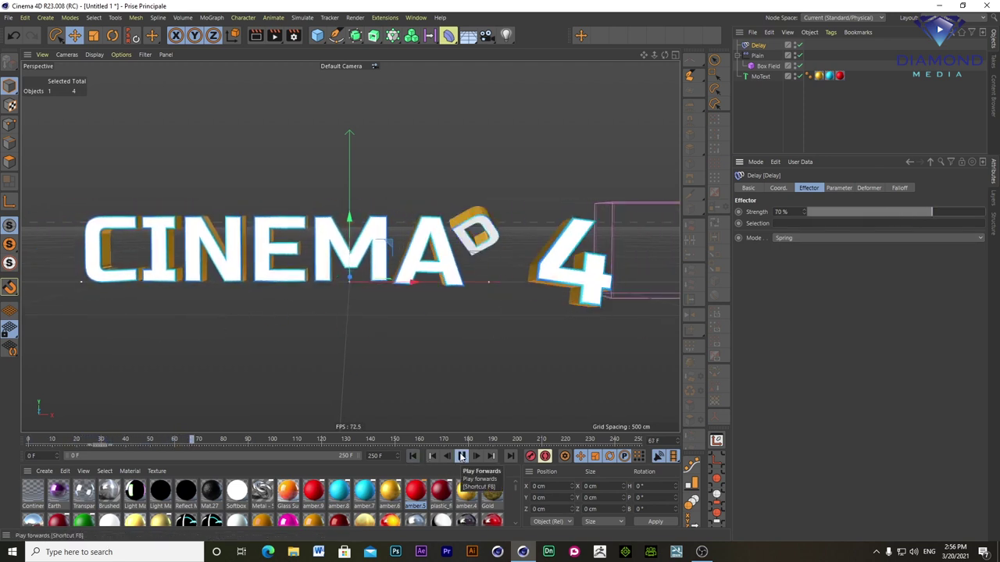
pyautogui.click(461, 456)
# - Lower the Delay strength to about 33%, replay to check, then select all objects
pyautogui.moveTo(931, 212); pyautogui.dragTo(908, 212)
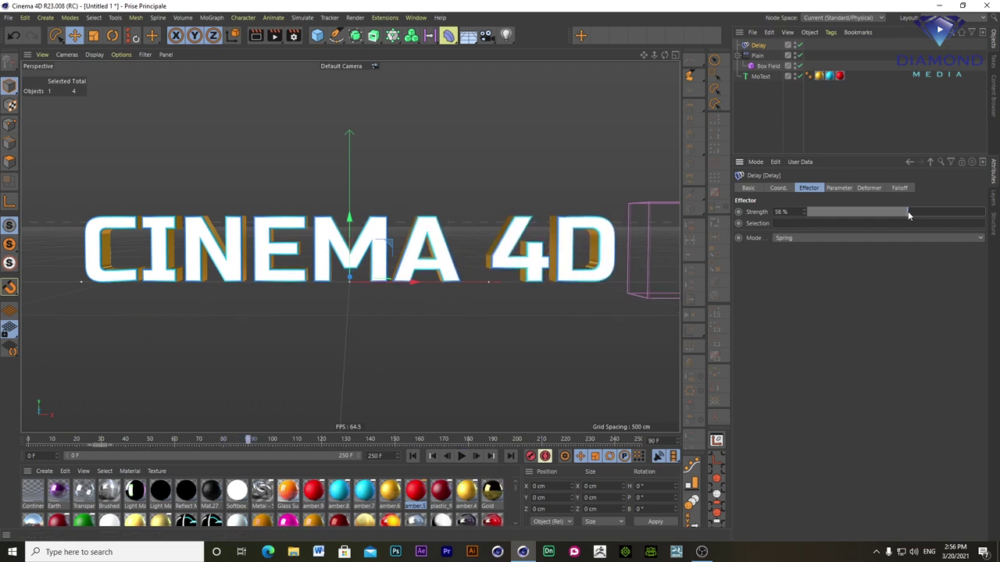
pyautogui.click(413, 456)
pyautogui.click(461, 456)
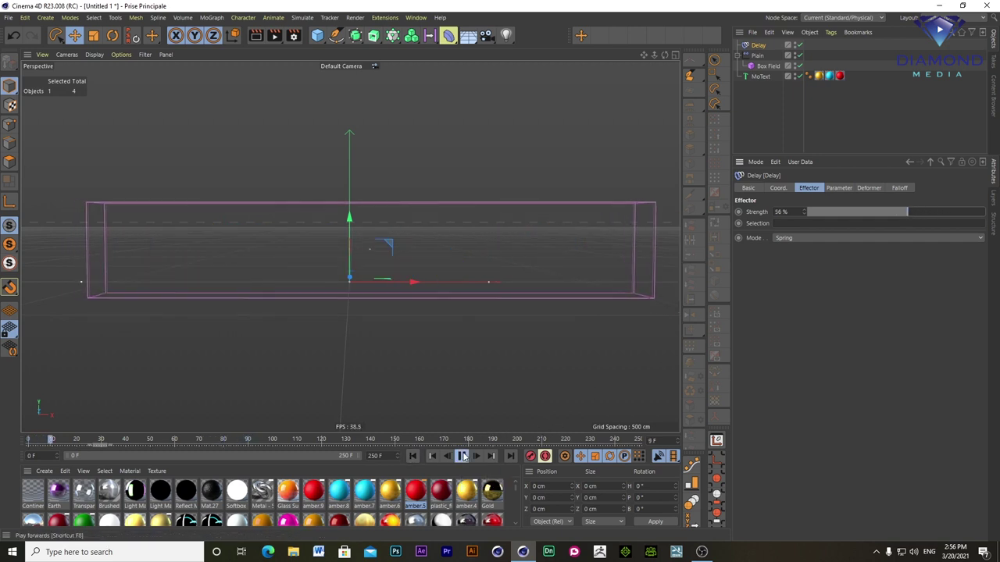
pyautogui.click(463, 456)
pyautogui.moveTo(906, 212); pyautogui.dragTo(865, 217)
pyautogui.click(413, 456)
pyautogui.click(461, 456)
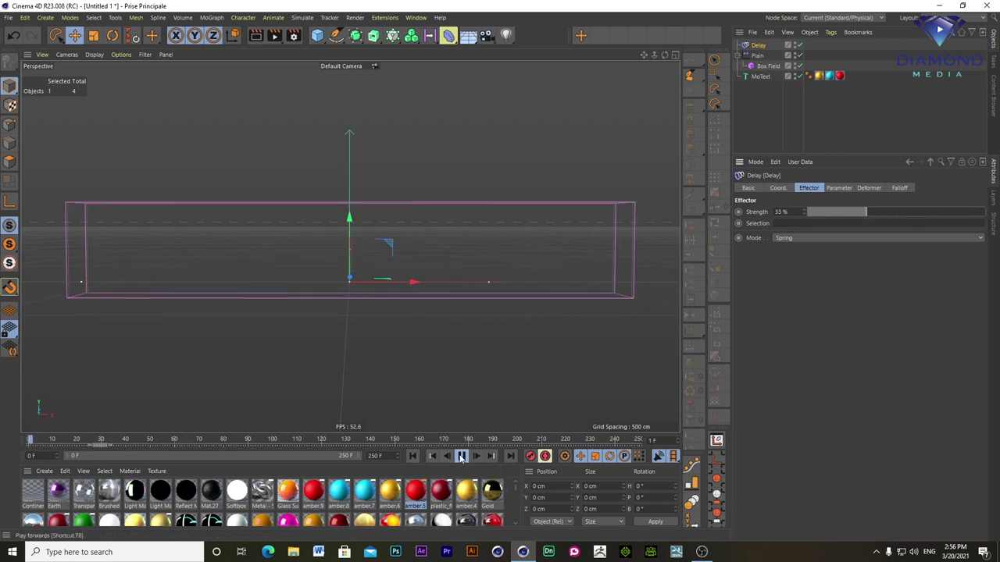
pyautogui.hotkey('ctrl', 'a')
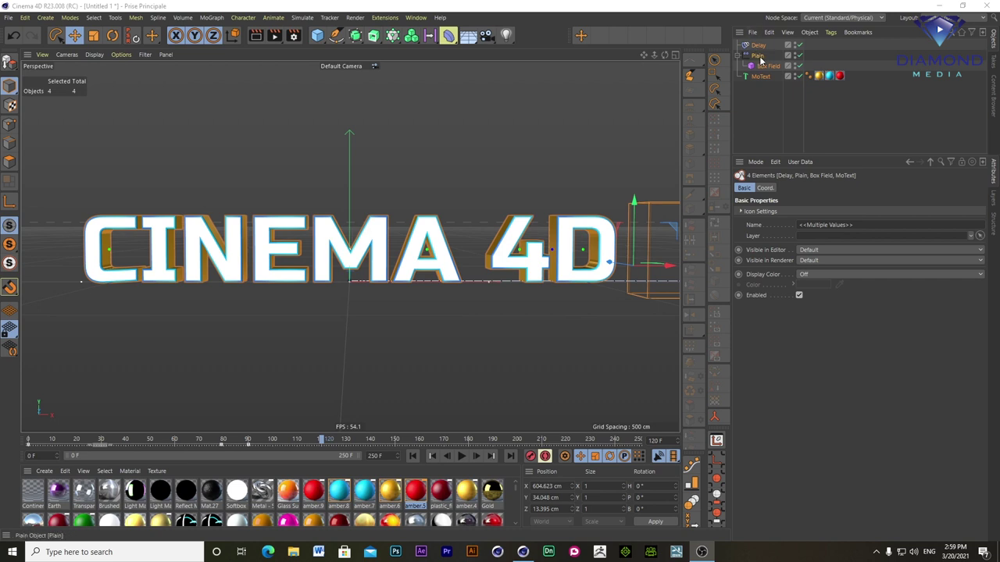
# - Delete every selected object and add a Floor object to the empty scene
pyautogui.press('Delete')
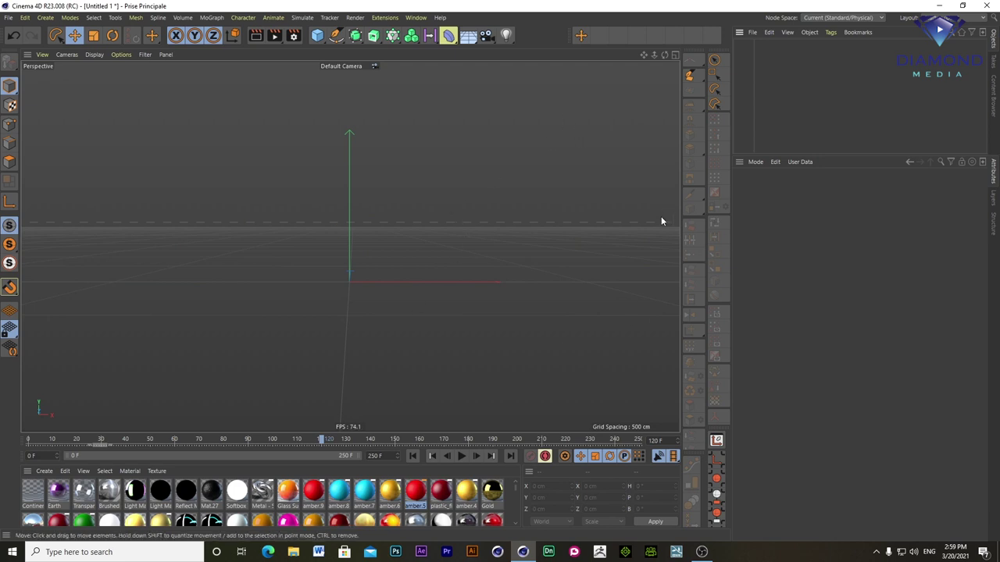
pyautogui.click(469, 35)
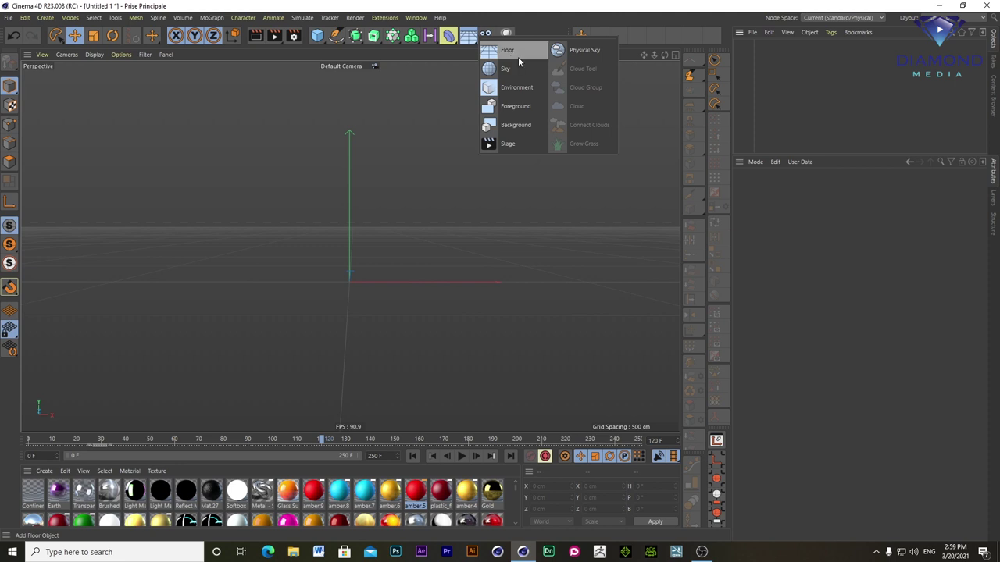
pyautogui.click(518, 59)
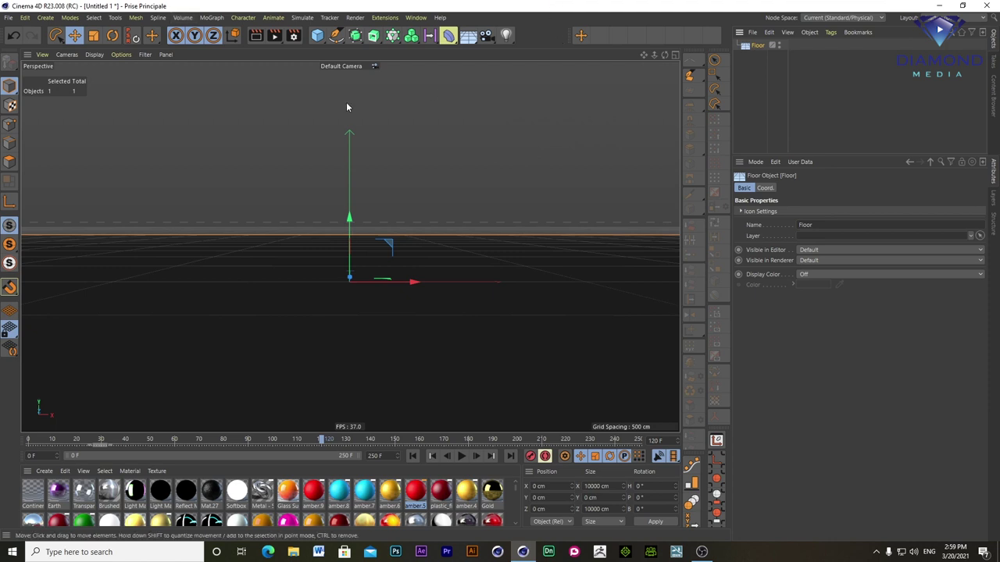
# - Add a cube, raise it to Y 100 cm, widen it to about 356 cm and deepen it
pyautogui.click(317, 39)
pyautogui.click(411, 50)
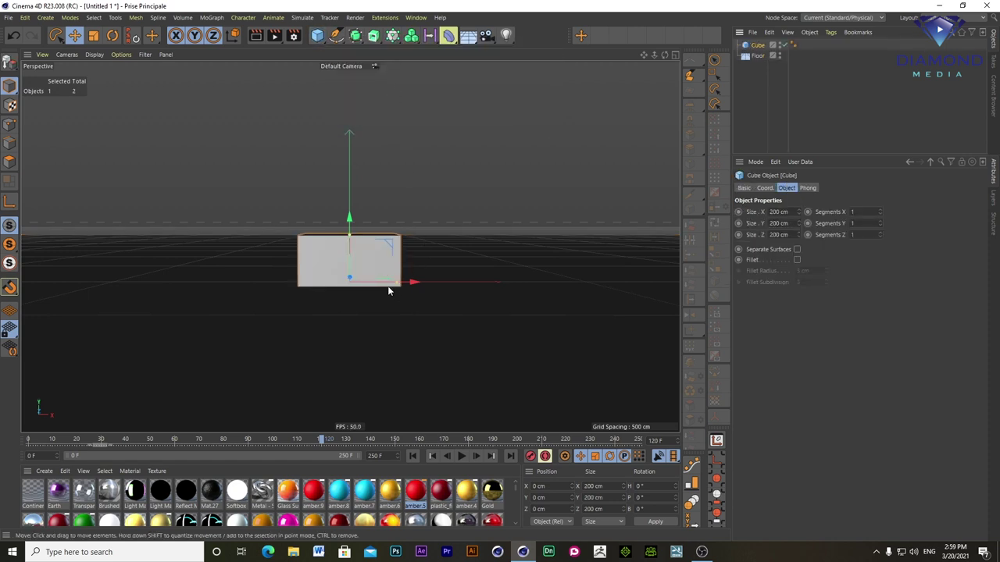
pyautogui.click(318, 37)
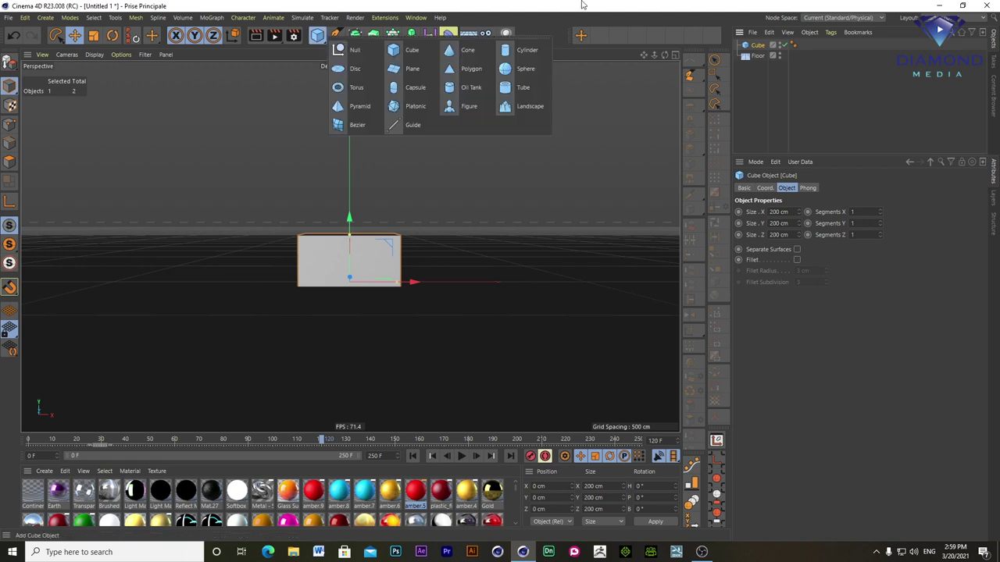
pyautogui.click(437, 196)
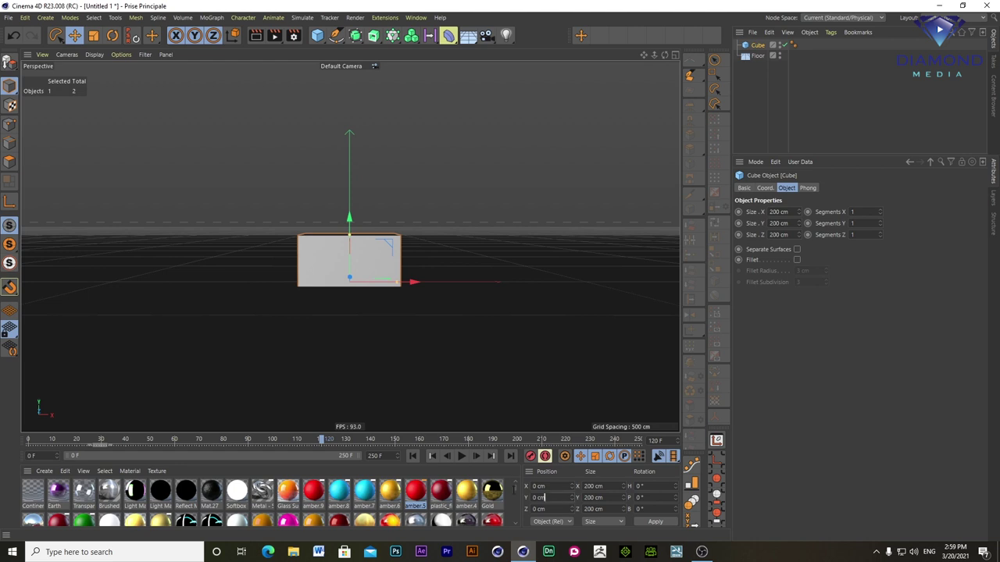
pyautogui.write('100')
pyautogui.press('Return')
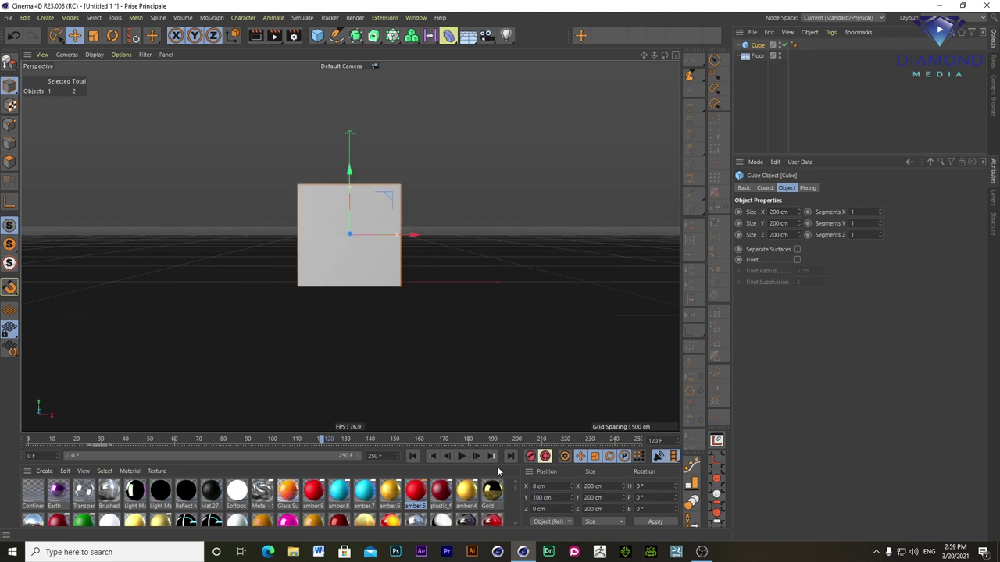
pyautogui.moveTo(398, 239); pyautogui.dragTo(435, 250)
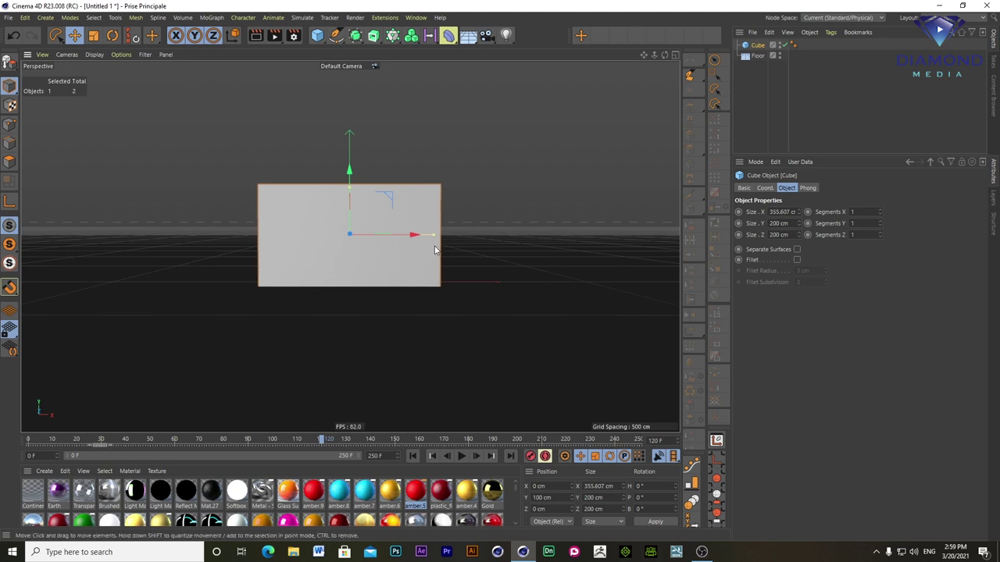
pyautogui.keyDown('alt'); pyautogui.moveTo(484, 229); pyautogui.dragTo(468, 261); pyautogui.keyUp('alt')
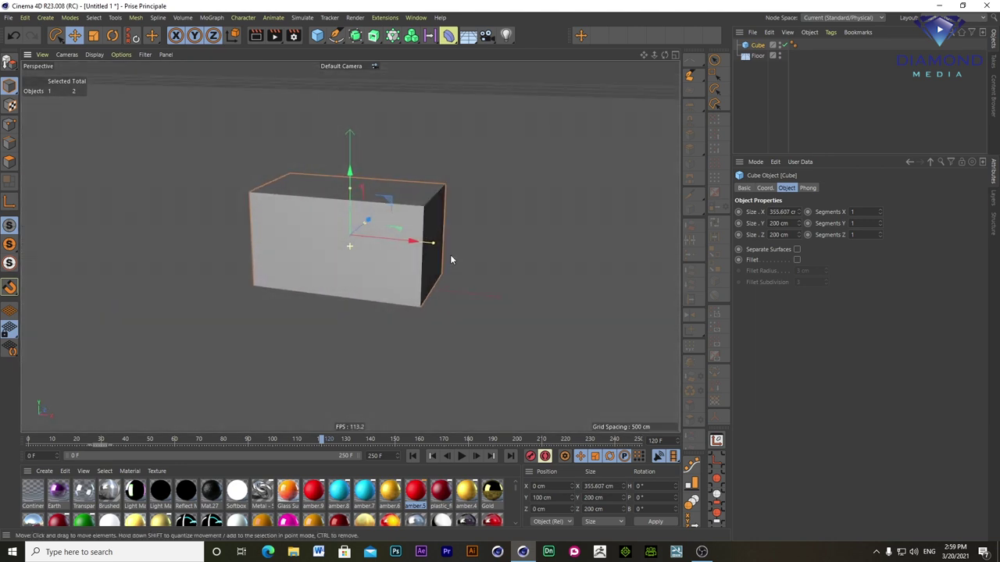
pyautogui.moveTo(424, 237)
pyautogui.keyDown('alt'); pyautogui.mouseDown()
pyautogui.moveTo(452, 239)
pyautogui.moveTo(425, 243)
pyautogui.mouseUp(); pyautogui.keyUp('alt')
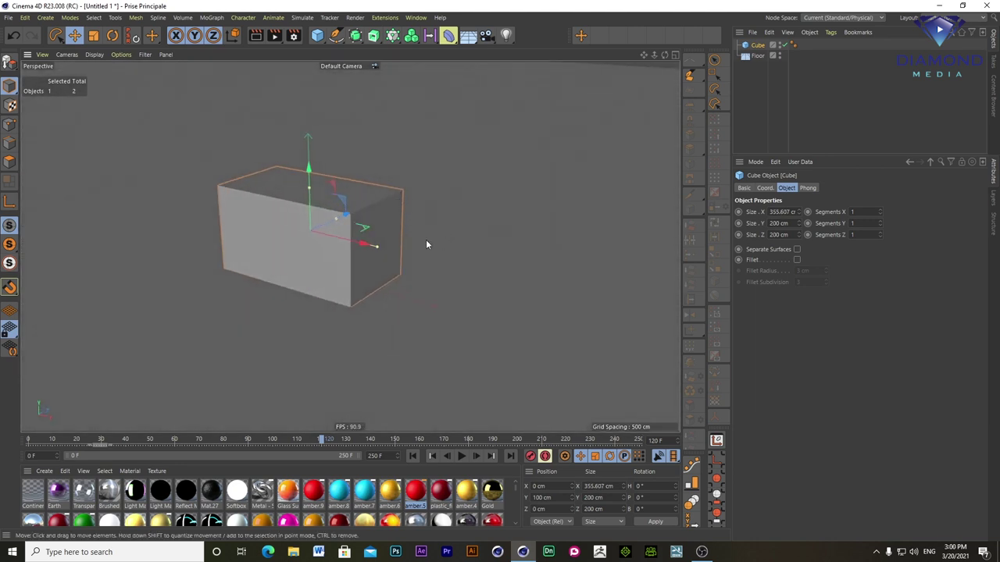
pyautogui.moveTo(339, 221)
pyautogui.mouseDown()
pyautogui.moveTo(358, 219)
pyautogui.moveTo(349, 214)
pyautogui.mouseUp()
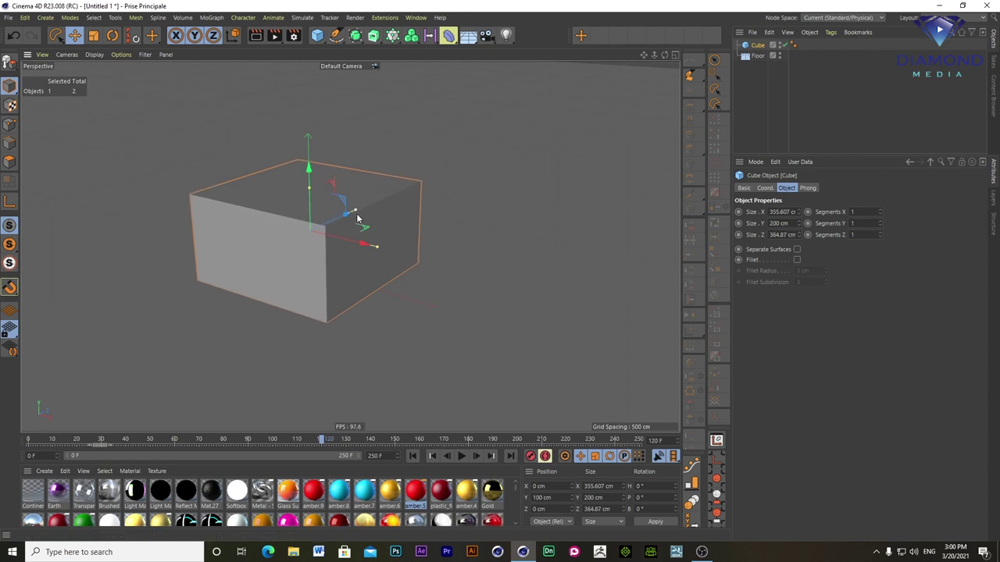
# - Make the cube taller (244.277 cm) and enable a 3 cm edge fillet
pyautogui.moveTo(308, 185); pyautogui.dragTo(309, 170)
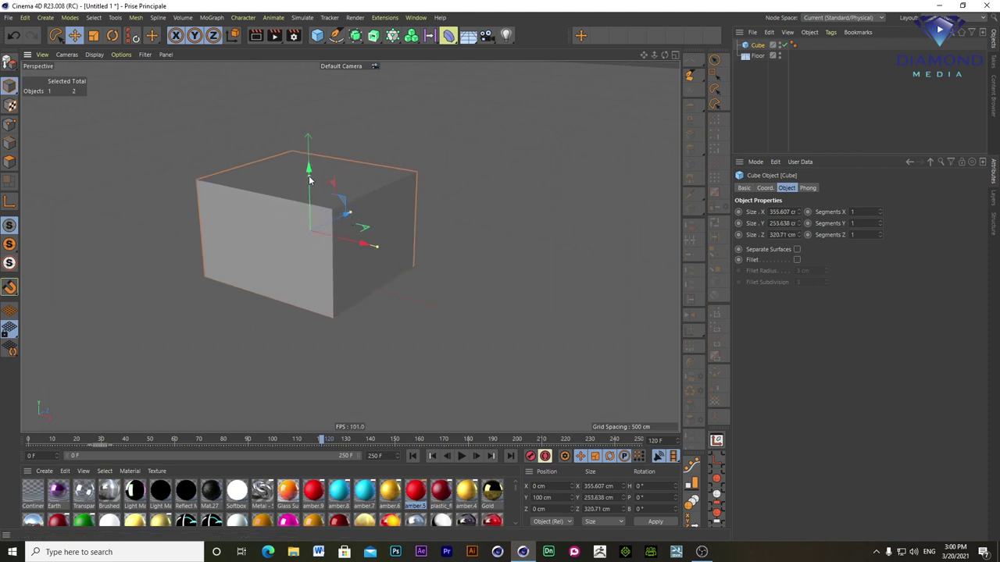
pyautogui.keyDown('alt'); pyautogui.moveTo(354, 311); pyautogui.dragTo(370, 333); pyautogui.keyUp('alt')
pyautogui.keyDown('alt'); pyautogui.moveTo(370, 334); pyautogui.dragTo(531, 328, button='middle'); pyautogui.keyUp('alt')
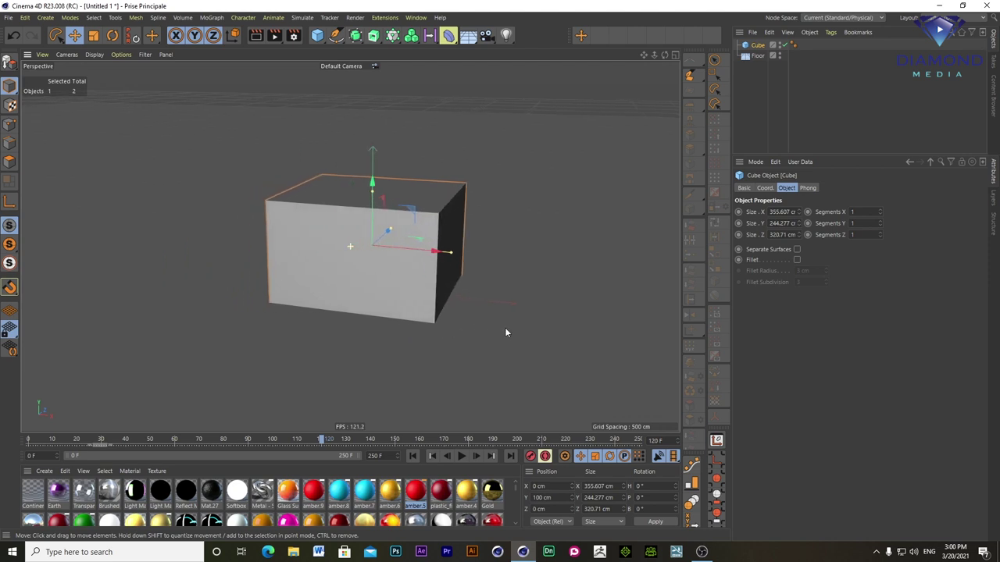
pyautogui.click(796, 259)
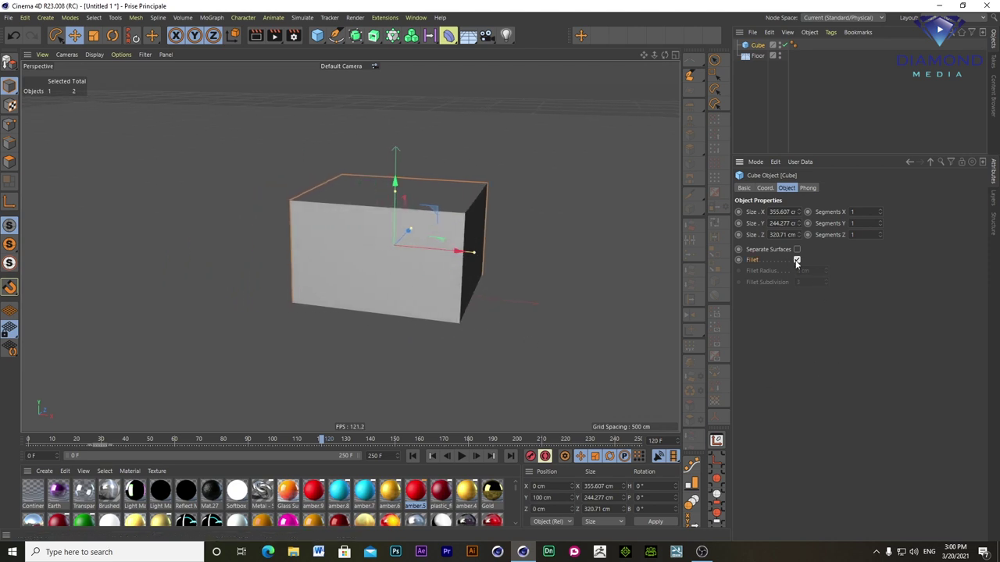
pyautogui.moveTo(398, 283)
pyautogui.keyDown('alt'); pyautogui.mouseDown()
pyautogui.moveTo(481, 289)
pyautogui.moveTo(549, 279)
pyautogui.mouseUp(); pyautogui.keyUp('alt')
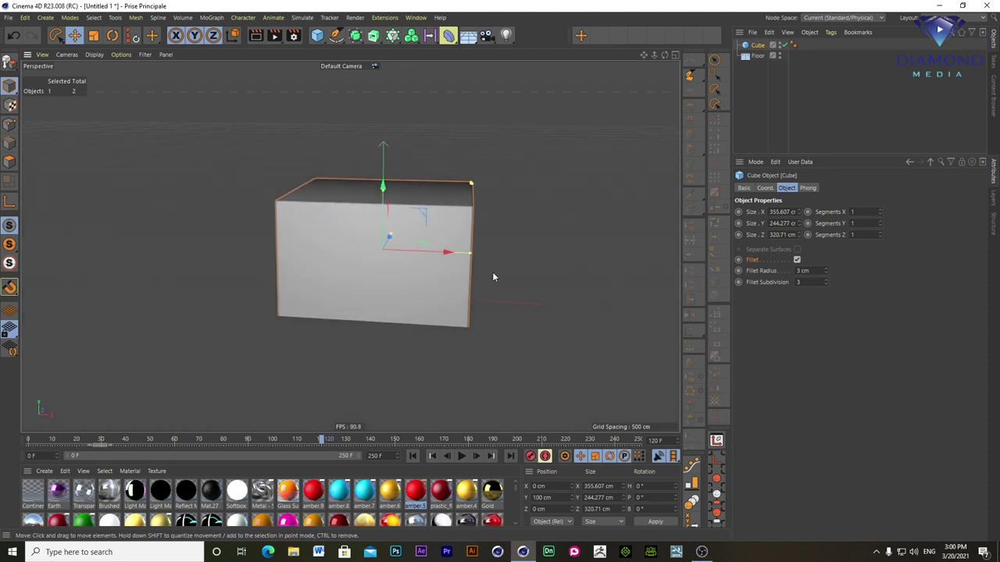
pyautogui.keyDown('alt'); pyautogui.moveTo(466, 268); pyautogui.dragTo(526, 195); pyautogui.keyUp('alt')
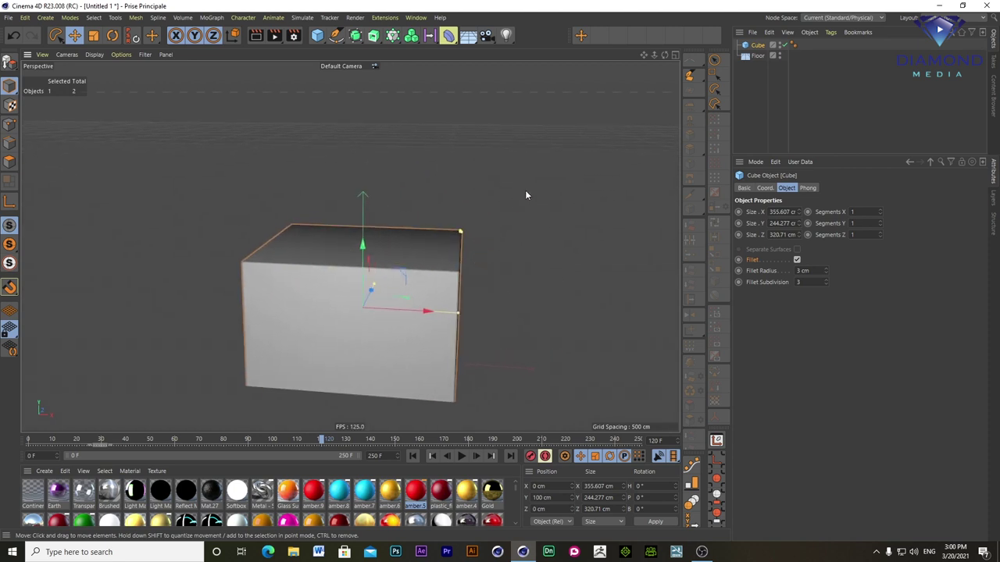
pyautogui.click(320, 42)
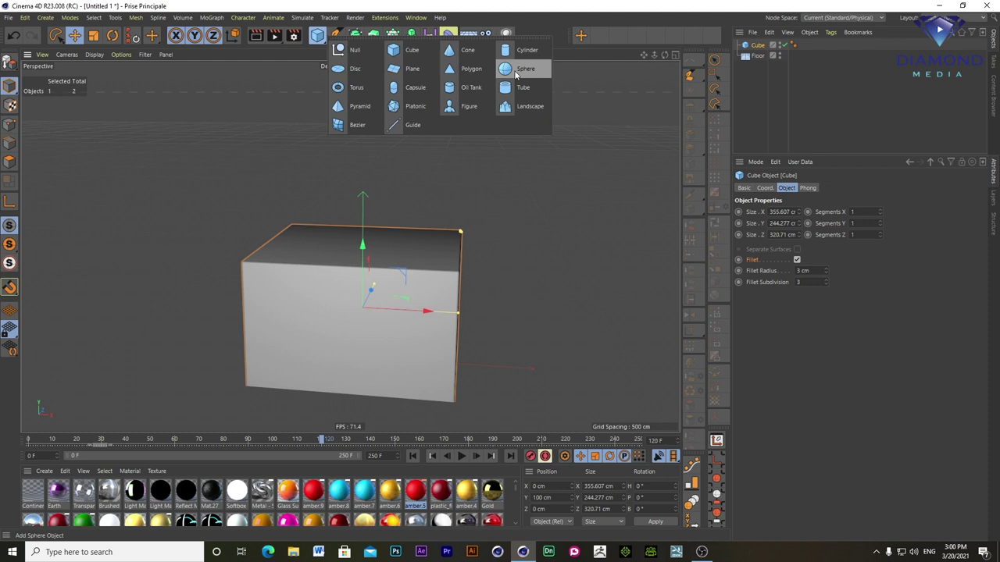
# - Add a sphere, lift it out of the cube, and switch the viewport to Gouraud Shading (Lines)
pyautogui.click(515, 71)
pyautogui.moveTo(363, 296); pyautogui.dragTo(372, 68)
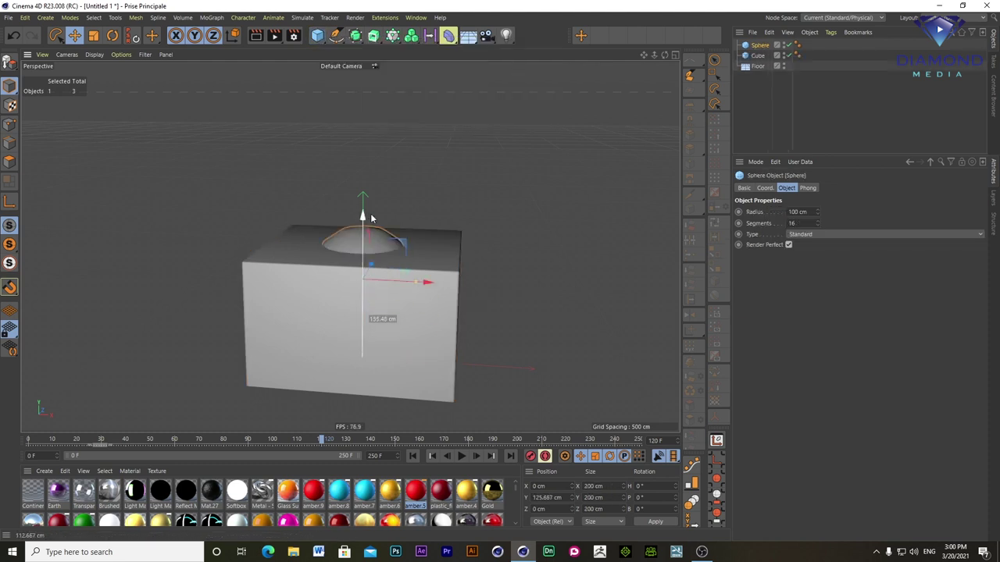
pyautogui.press('h')
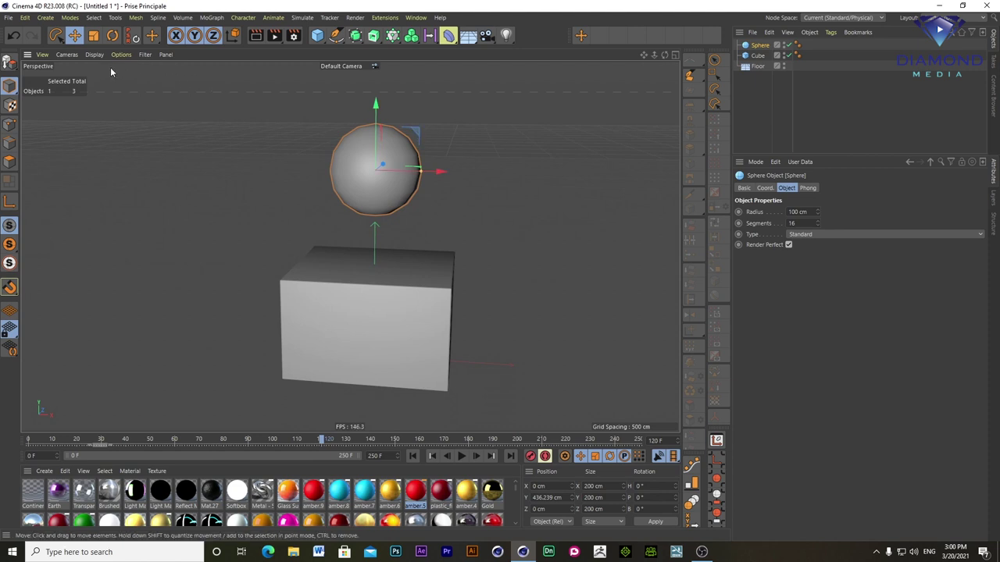
pyautogui.click(94, 54)
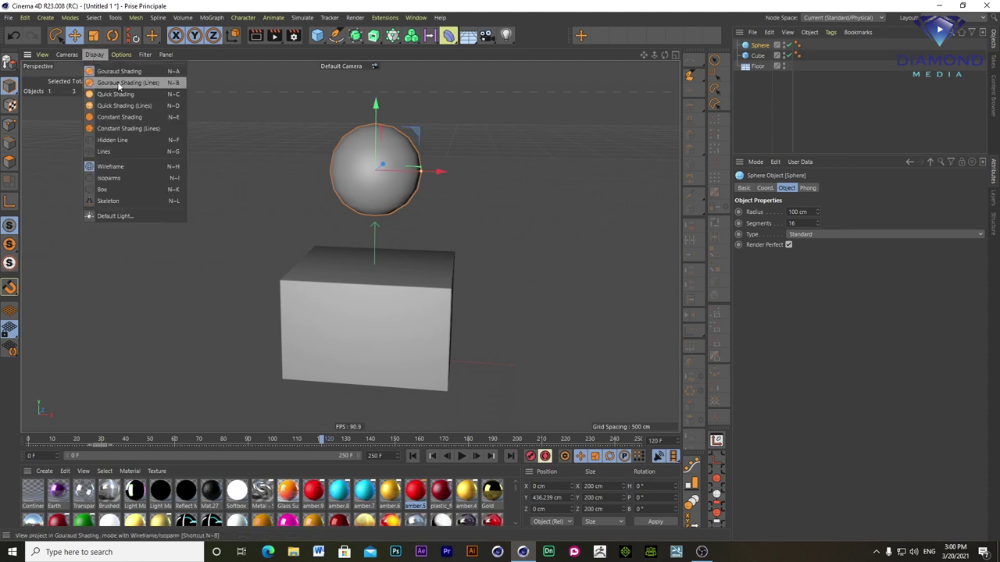
pyautogui.click(110, 83)
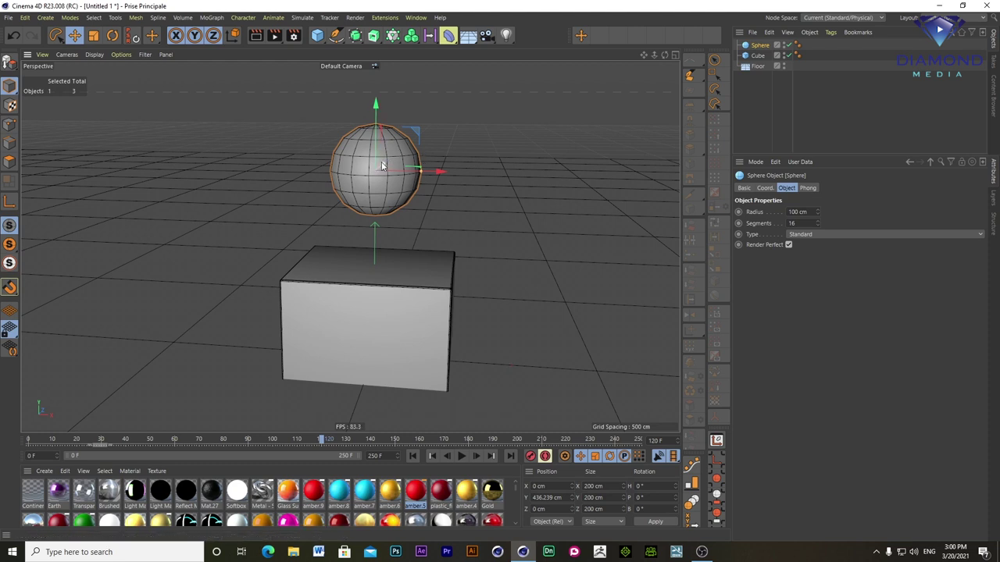
# - Give the sphere 100 segments and raise it higher above the cube
pyautogui.doubleClick(802, 223)
pyautogui.write('100')
pyautogui.press('Return')
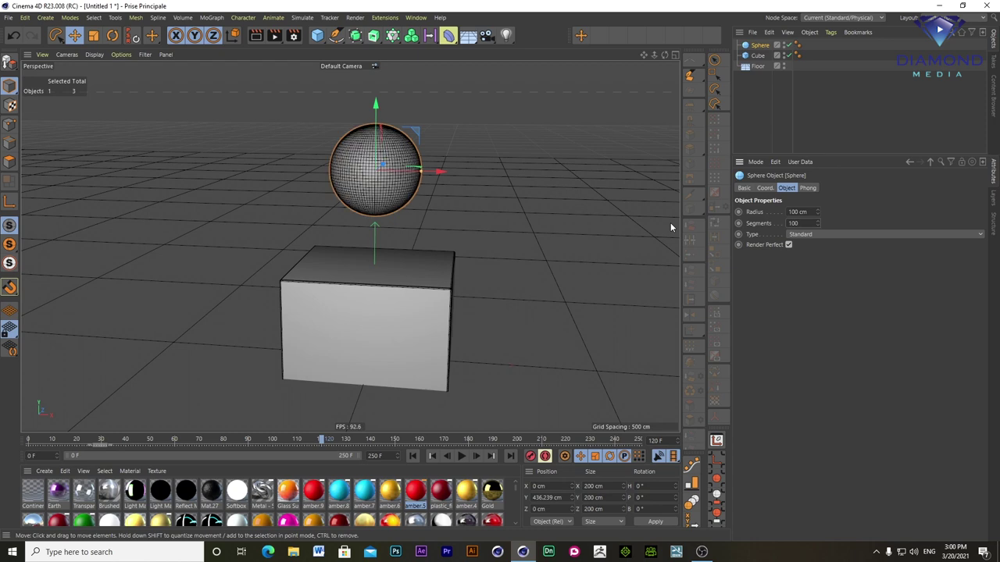
pyautogui.keyDown('alt'); pyautogui.moveTo(403, 156); pyautogui.dragTo(402, 118); pyautogui.keyUp('alt')
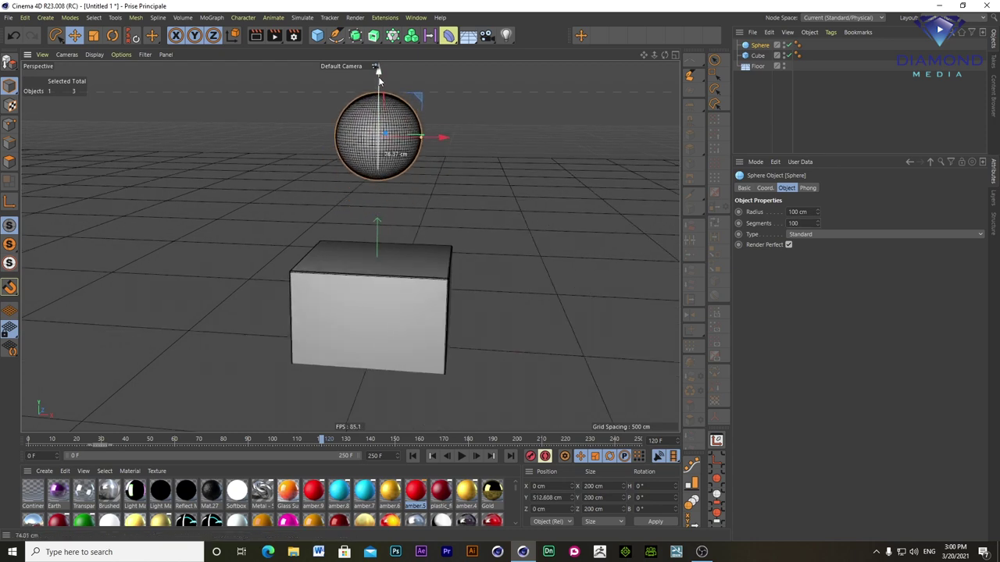
pyautogui.scroll(-2, 421, 179)
pyautogui.keyDown('alt'); pyautogui.moveTo(421, 178); pyautogui.dragTo(407, 273, button='middle'); pyautogui.keyUp('alt')
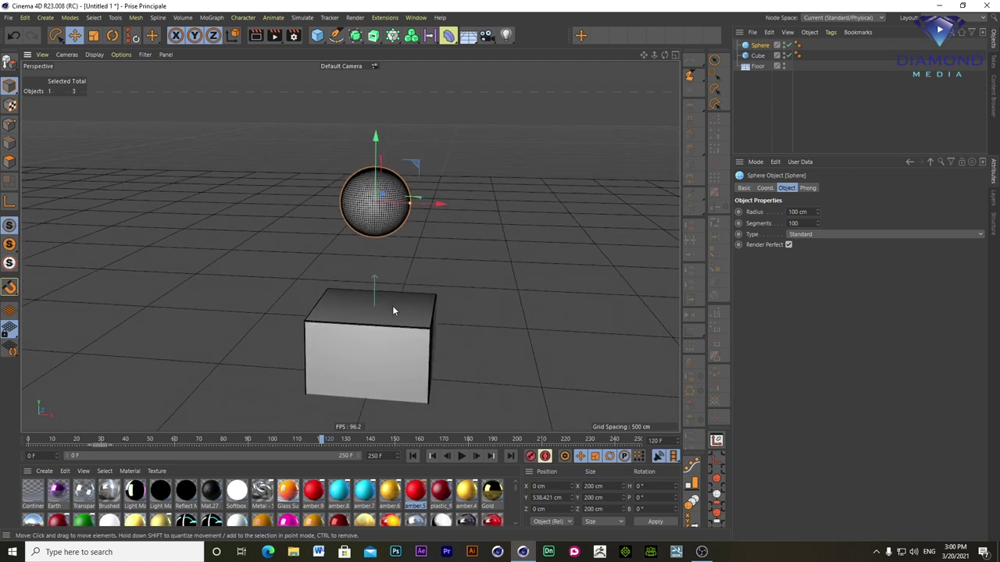
pyautogui.moveTo(374, 135); pyautogui.dragTo(375, 81)
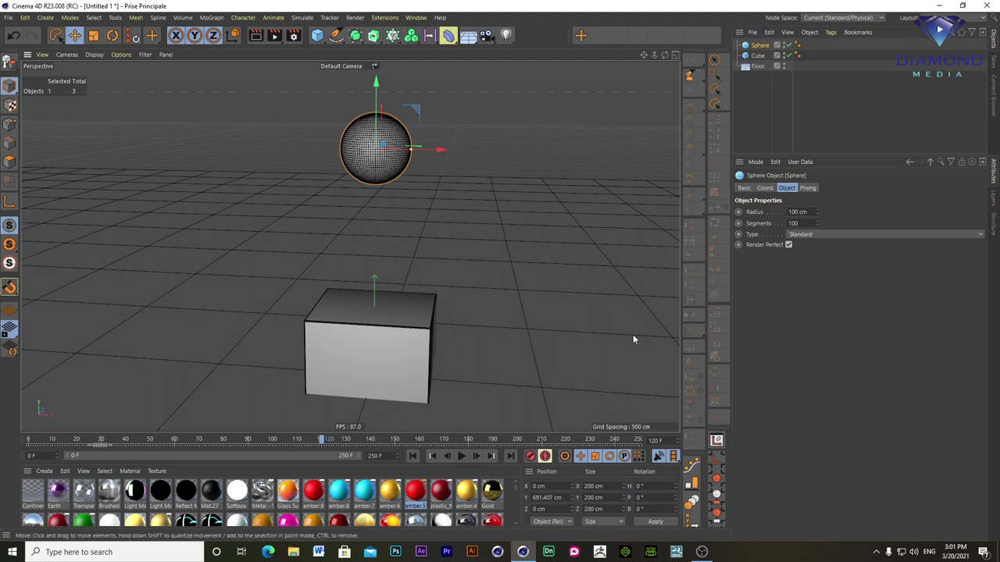
# - At frame 21, lower the sphere down onto the cube and replay the animation
pyautogui.moveTo(234, 439); pyautogui.dragTo(28, 439)
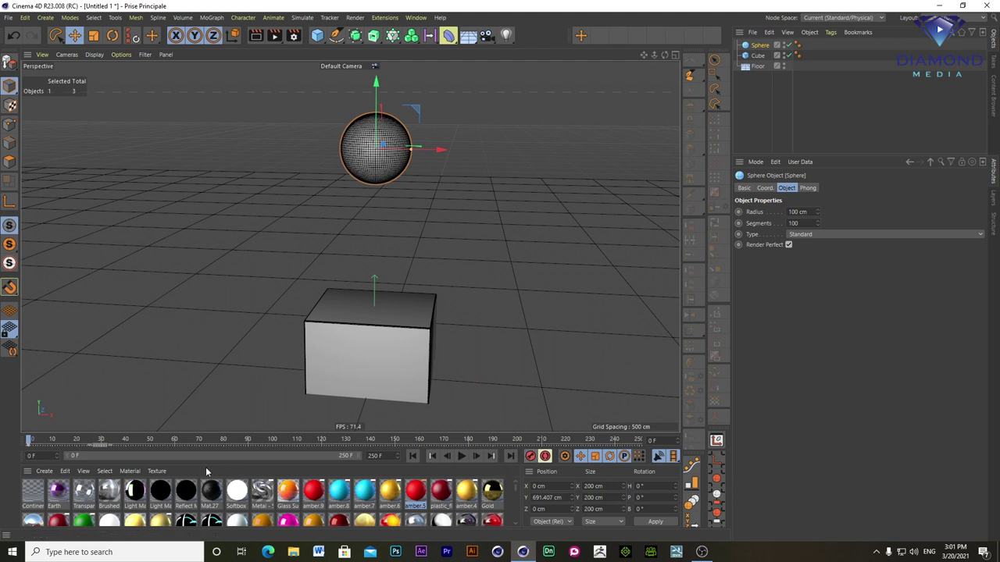
pyautogui.click(80, 442)
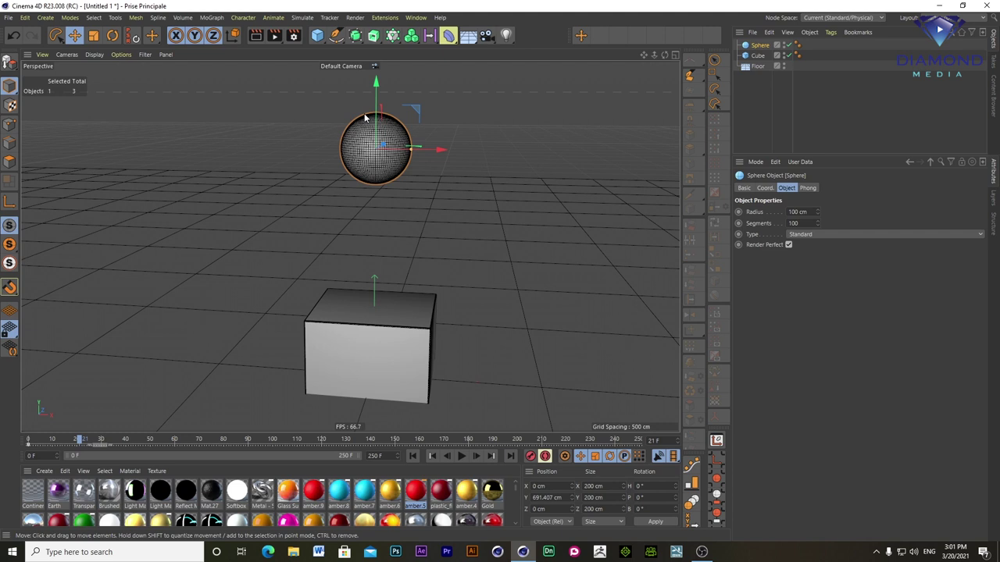
pyautogui.moveTo(375, 86); pyautogui.dragTo(380, 320)
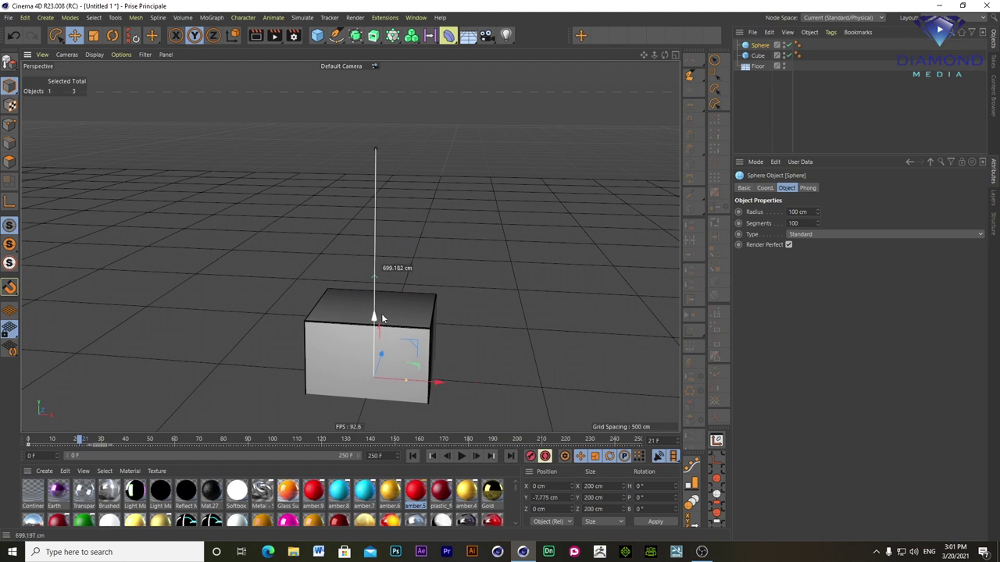
pyautogui.moveTo(380, 320)
pyautogui.mouseDown()
pyautogui.moveTo(383, 313)
pyautogui.moveTo(385, 351)
pyautogui.mouseUp()
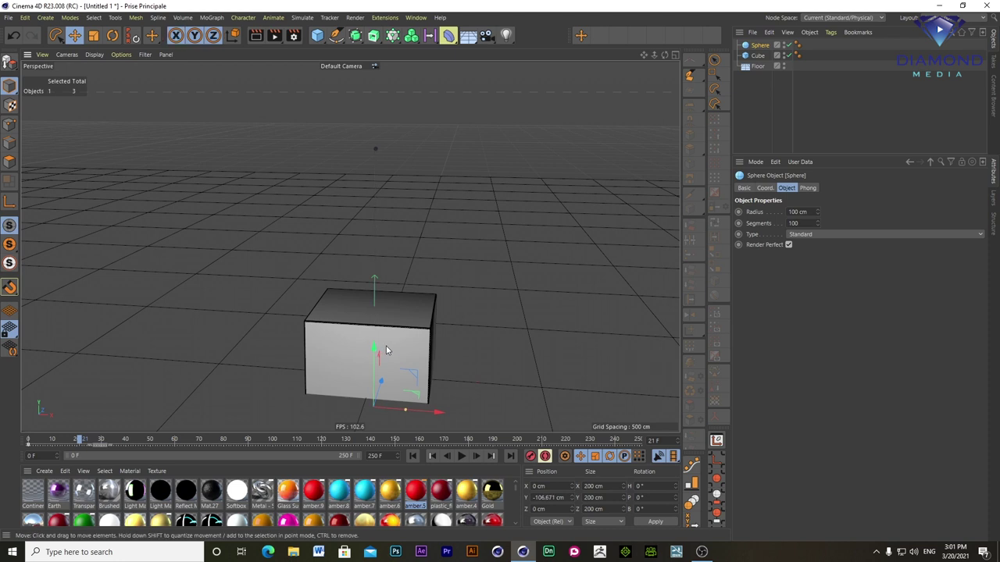
pyautogui.click(411, 456)
pyautogui.click(461, 457)
pyautogui.keyDown('alt'); pyautogui.moveTo(503, 303); pyautogui.dragTo(475, 258, button='middle'); pyautogui.keyUp('alt')
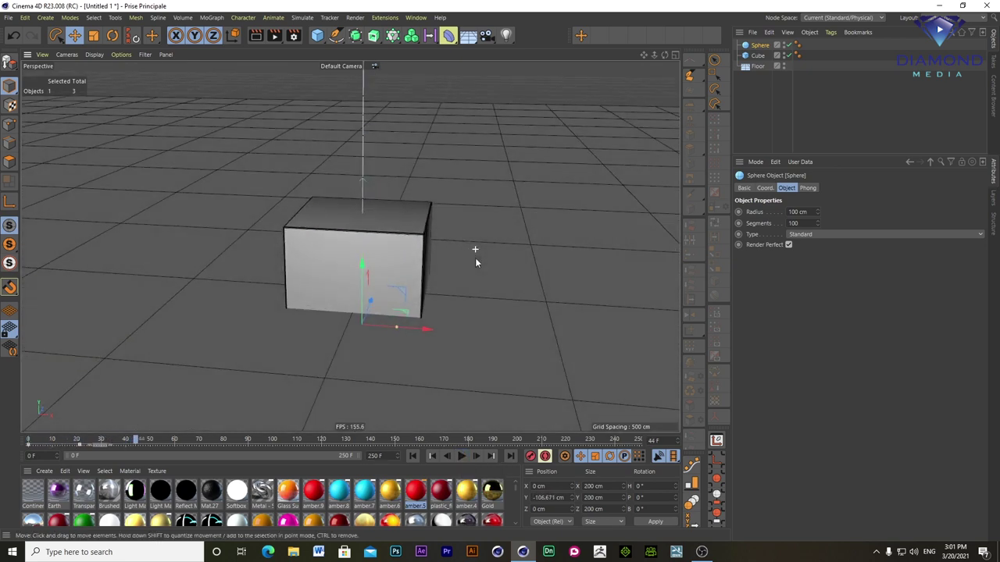
# - Select the cube and browse the full list of MoGraph objects
pyautogui.click(757, 56)
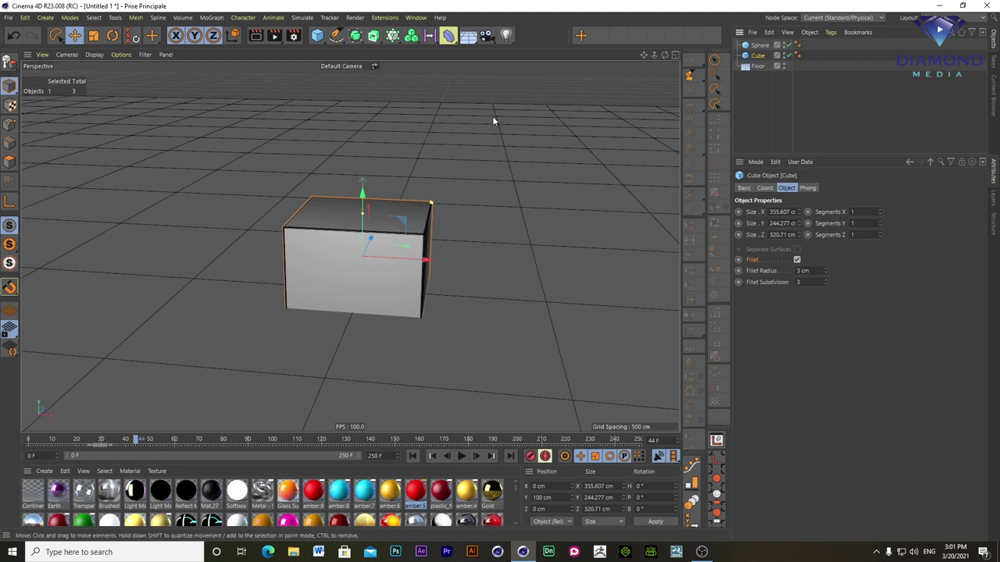
pyautogui.click(393, 37)
pyautogui.click(393, 37)
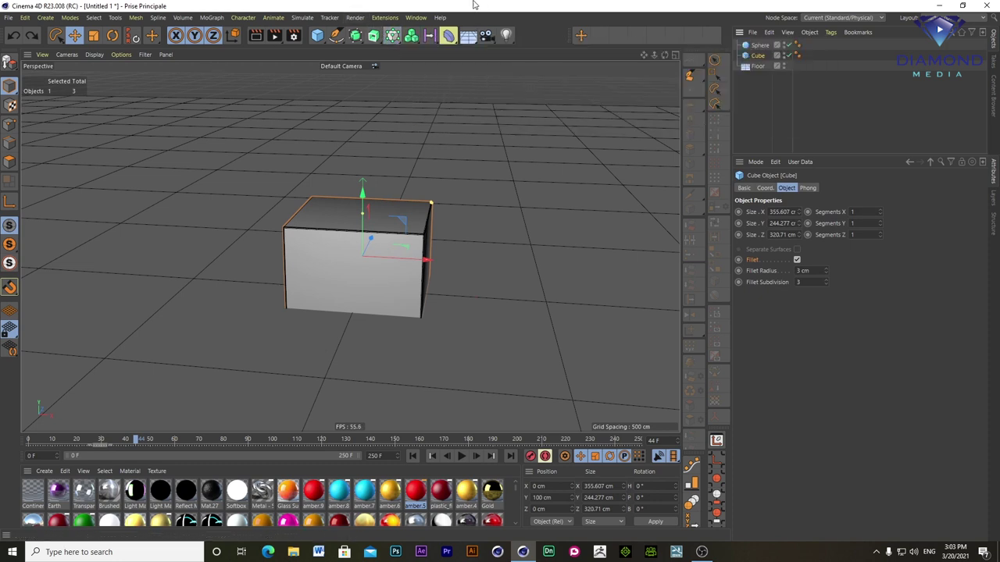
pyautogui.click(211, 17)
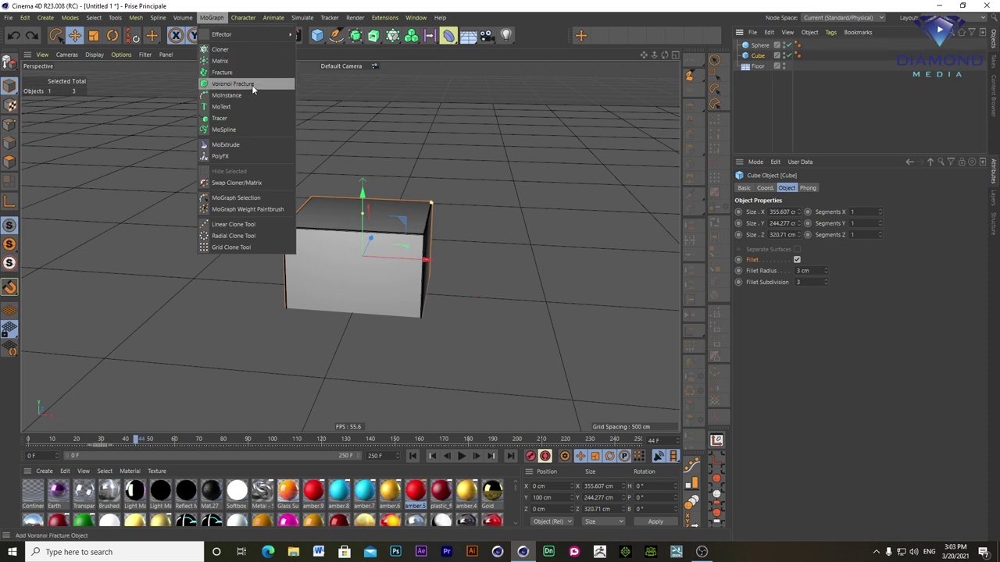
# - Add a Voronoi Fracture object from the MoGraph palette
pyautogui.click(387, 39)
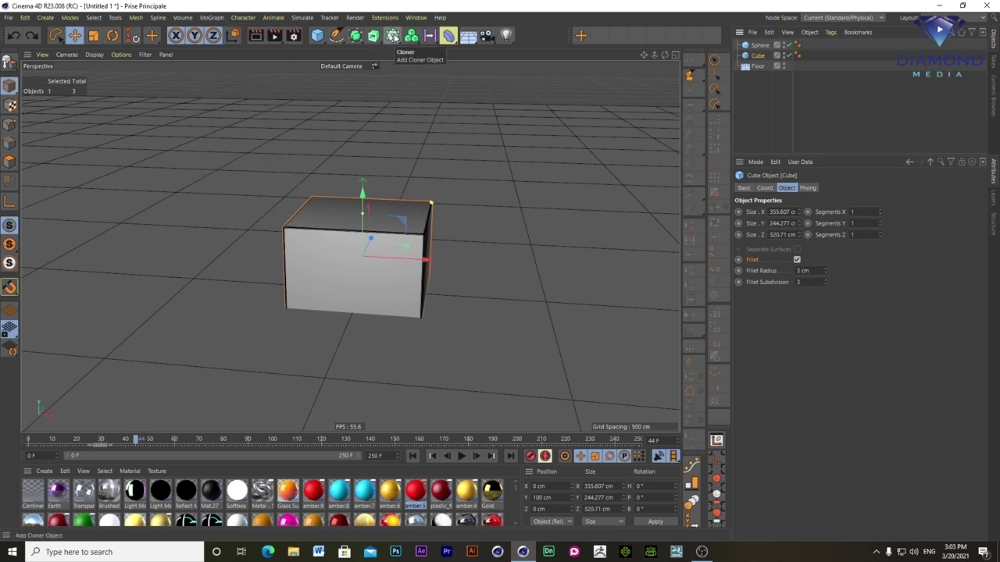
pyautogui.click(394, 37)
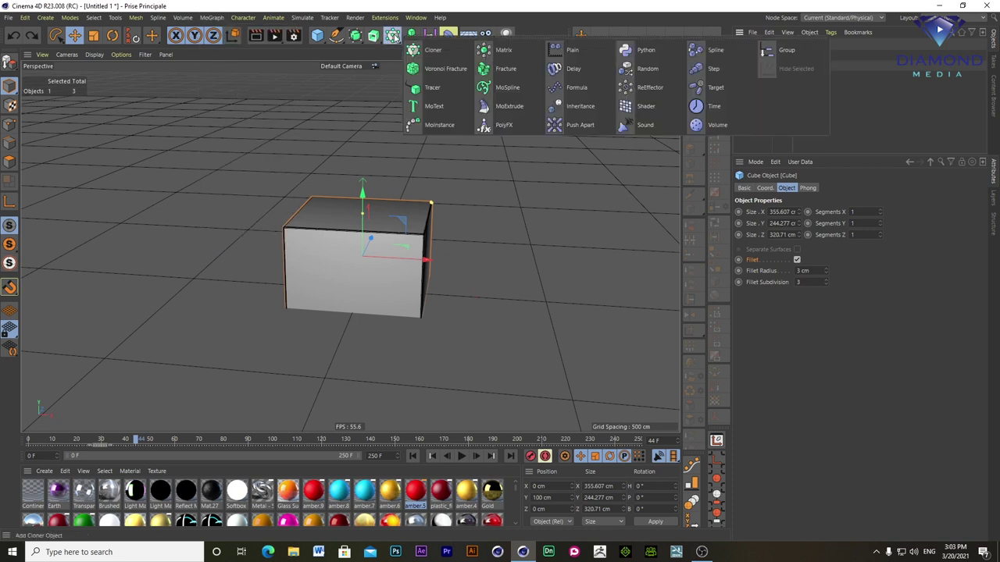
pyautogui.click(442, 69)
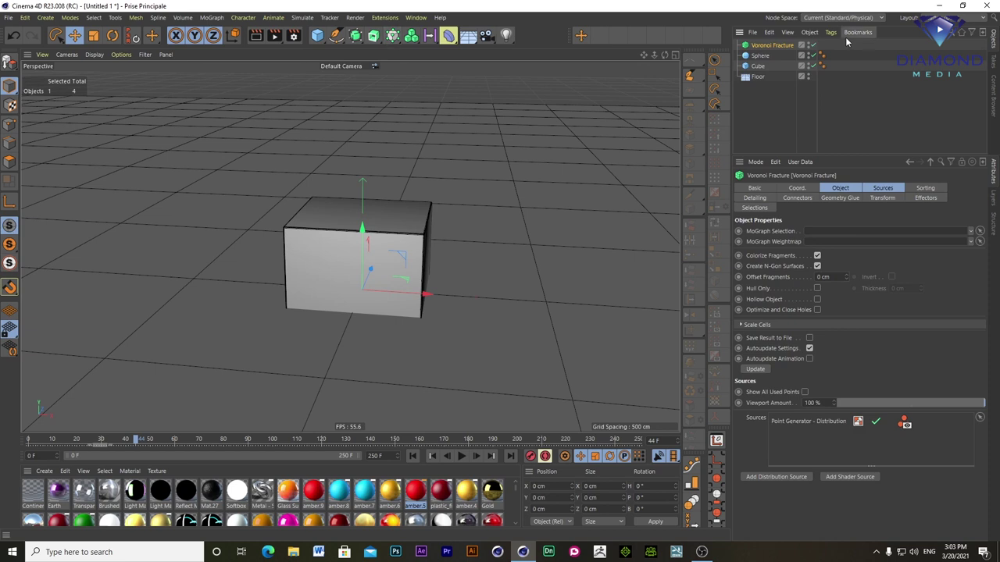
# - Make the cube a child of Voronoi Fracture and show its Distribution source settings
pyautogui.moveTo(760, 69); pyautogui.dragTo(773, 49)
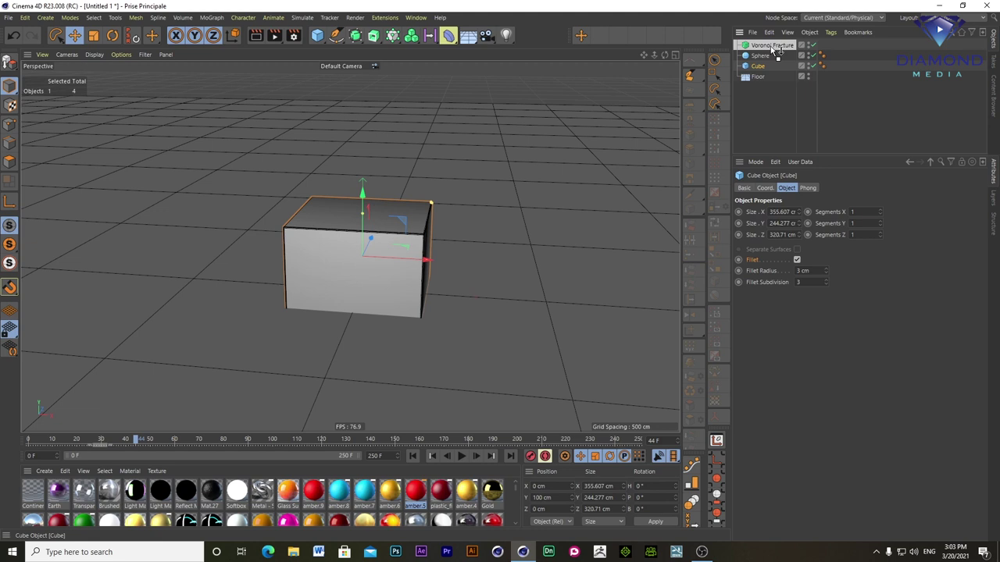
pyautogui.moveTo(776, 49); pyautogui.dragTo(771, 49)
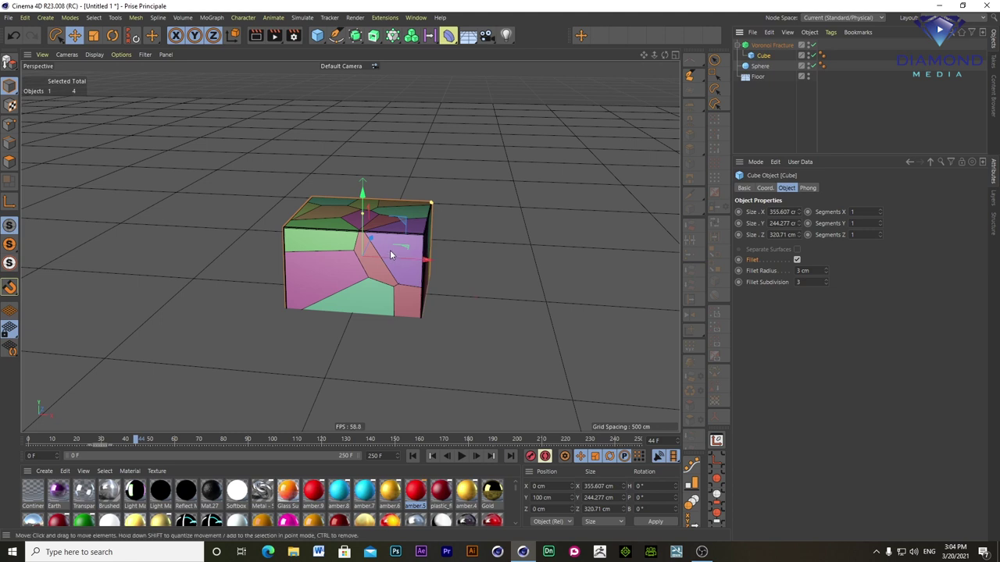
pyautogui.click(771, 46)
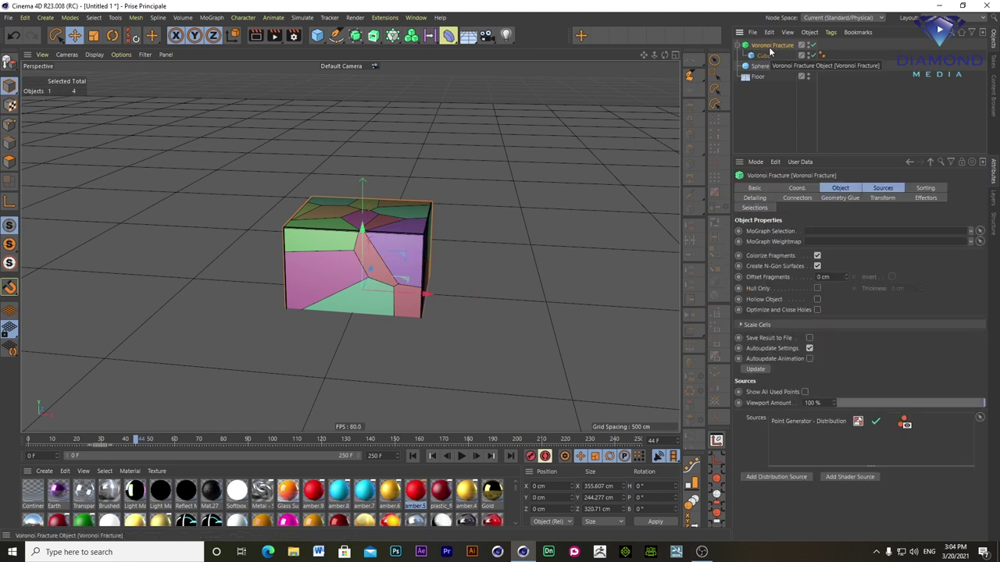
pyautogui.click(789, 420)
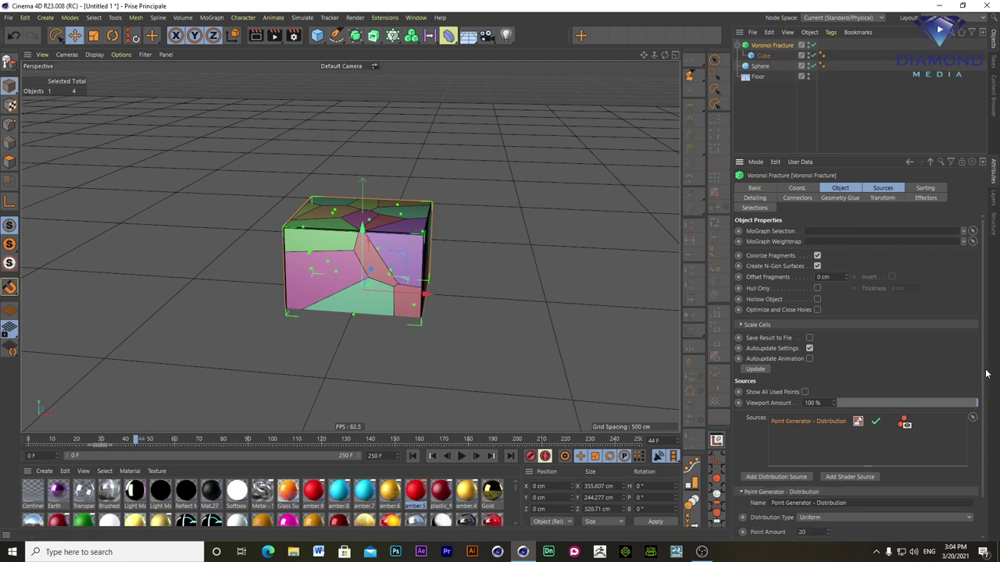
# - Set the Distribution point amount to 70 and move the Sphere above Voronoi Fracture
pyautogui.scroll(-2, 892, 469)
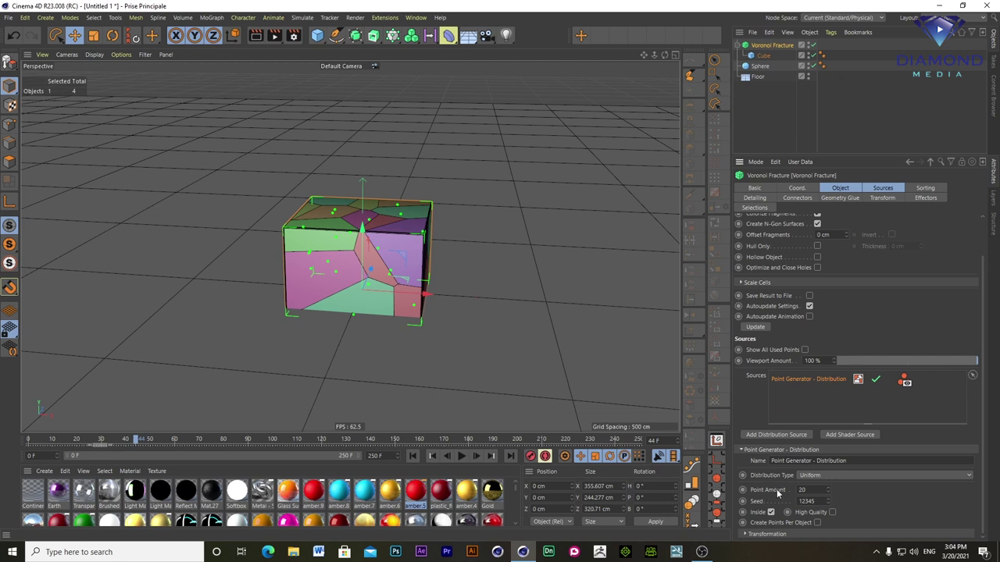
pyautogui.doubleClick(801, 490)
pyautogui.write('170')
pyautogui.press('Return')
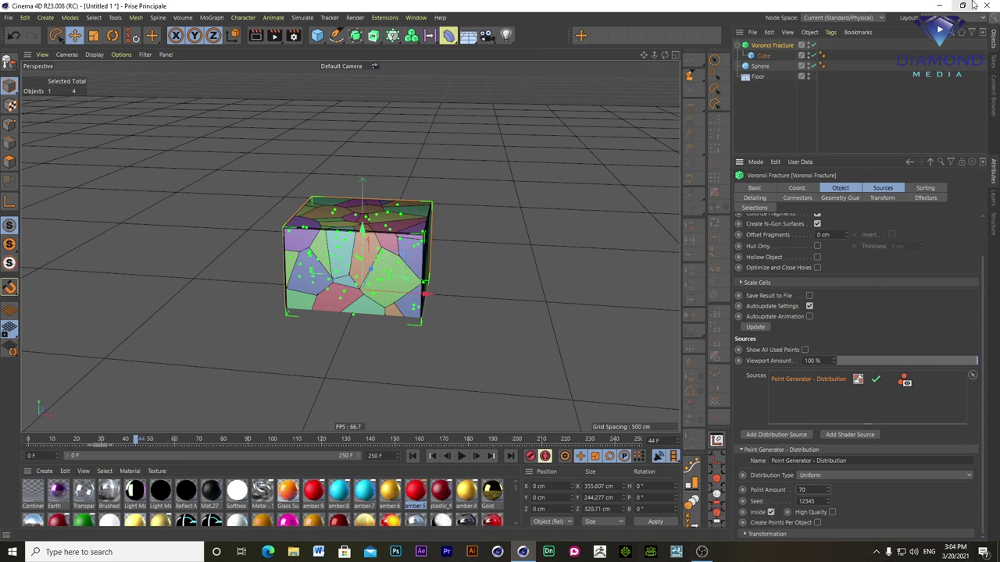
pyautogui.moveTo(759, 66); pyautogui.dragTo(761, 49)
pyautogui.click(767, 44)
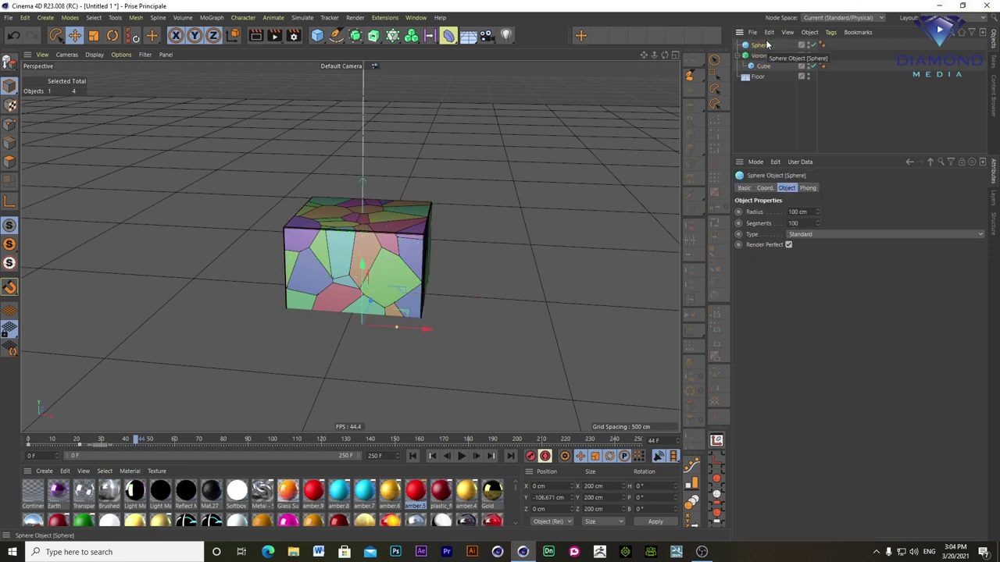
# - Replay the simulation from the start and stop it
pyautogui.click(432, 456)
pyautogui.click(461, 456)
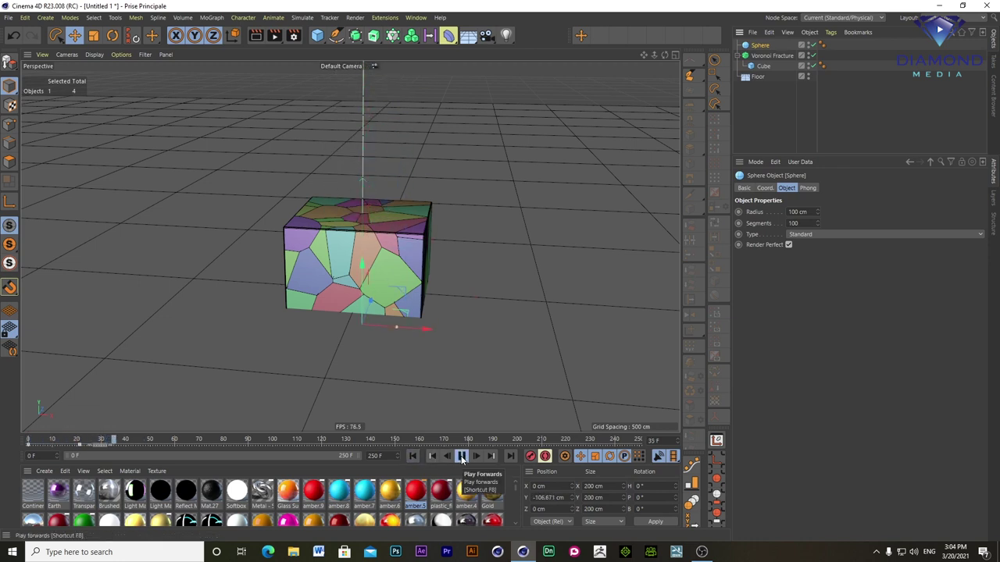
pyautogui.click(461, 456)
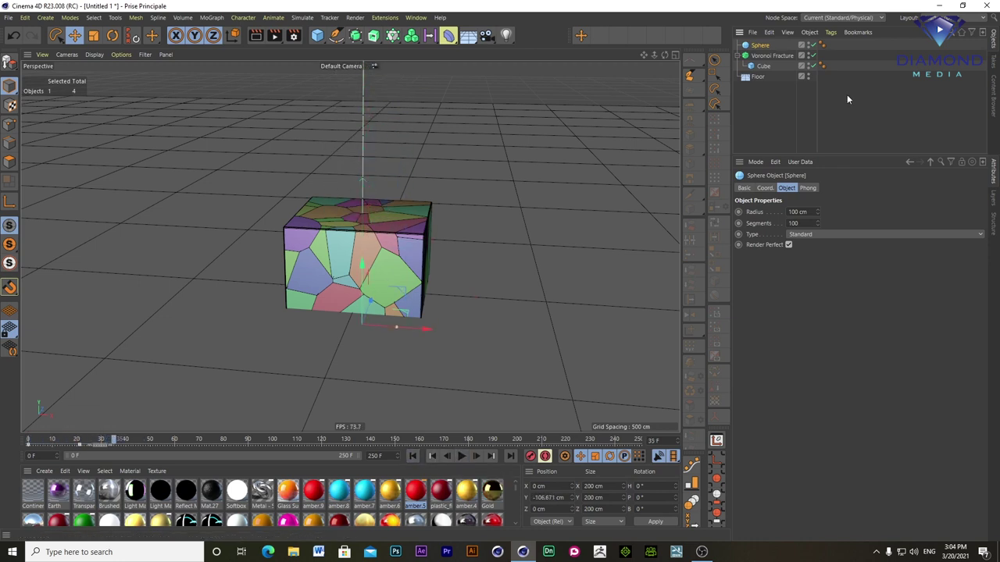
# - Give the Voronoi Fracture a Rigid Body tag from Simulation Tags
pyautogui.click(773, 56)
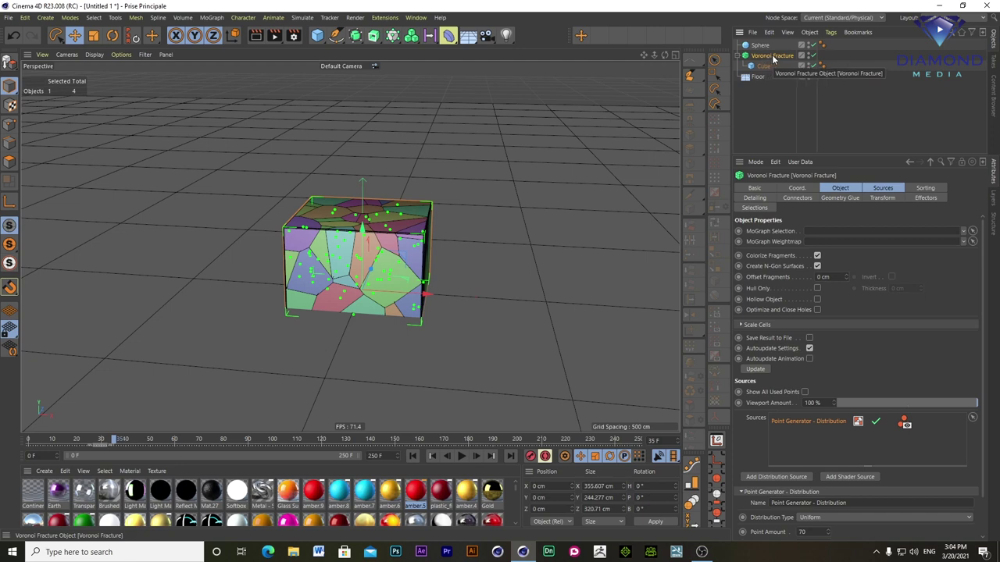
pyautogui.click(830, 32)
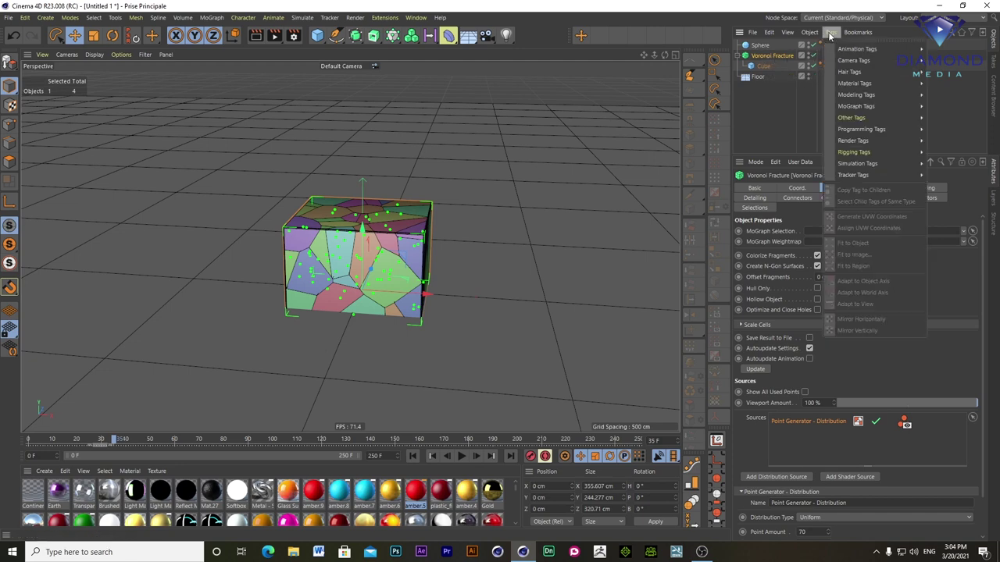
pyautogui.rightClick(770, 55)
pyautogui.rightClick(770, 56)
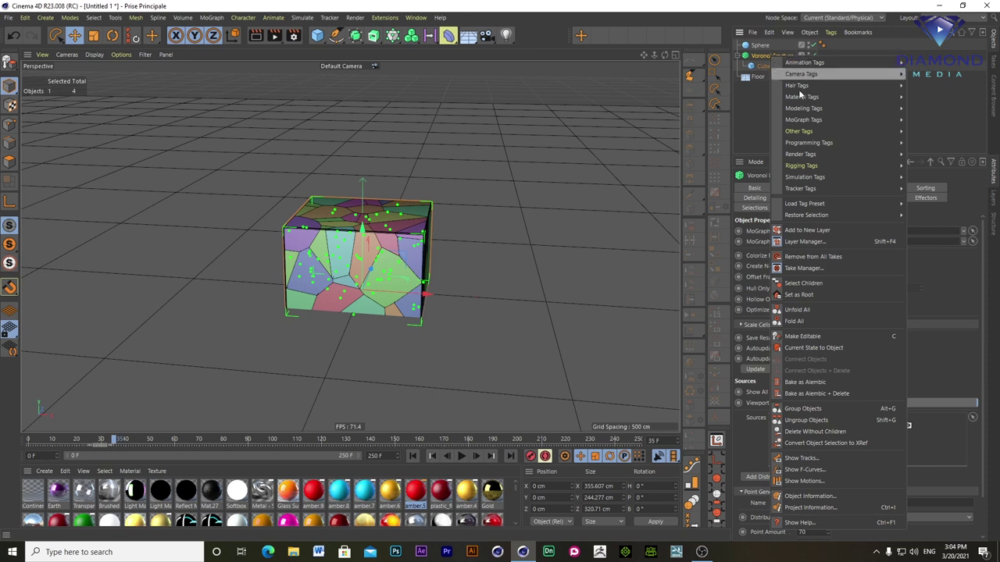
pyautogui.moveTo(804, 176)
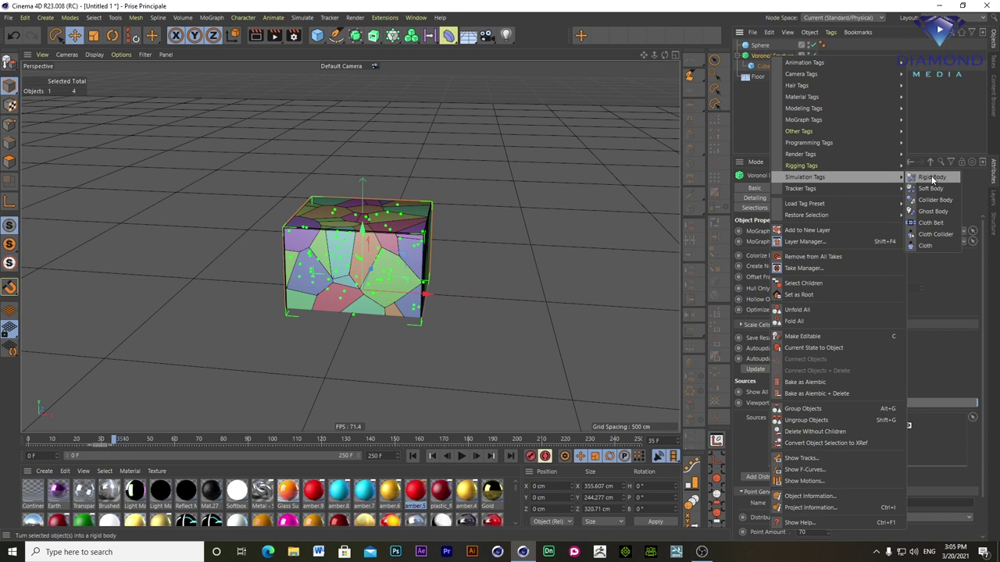
pyautogui.click(931, 178)
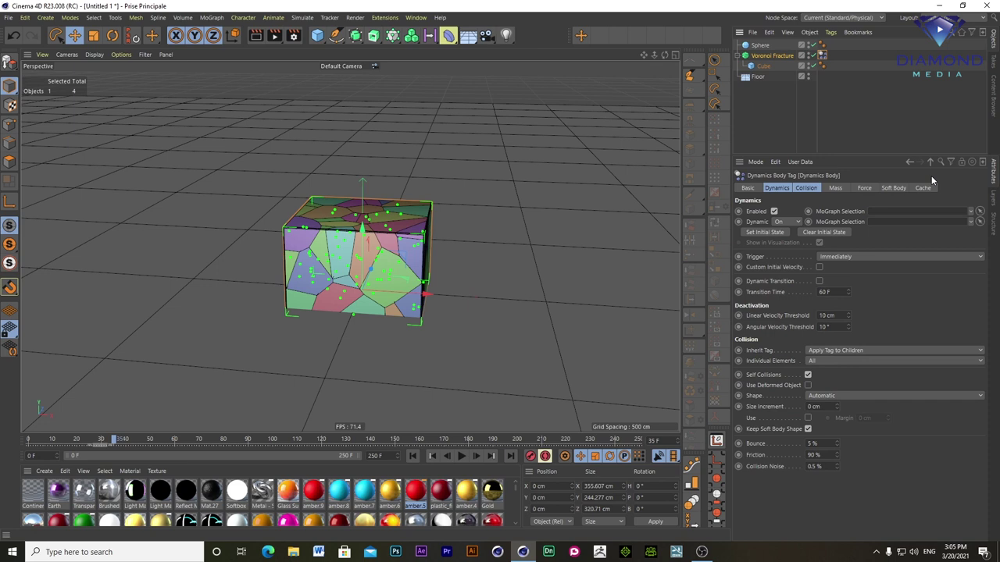
# - Check the rigid body's Collision settings and play the simulation to watch the fragments fall
pyautogui.click(805, 188)
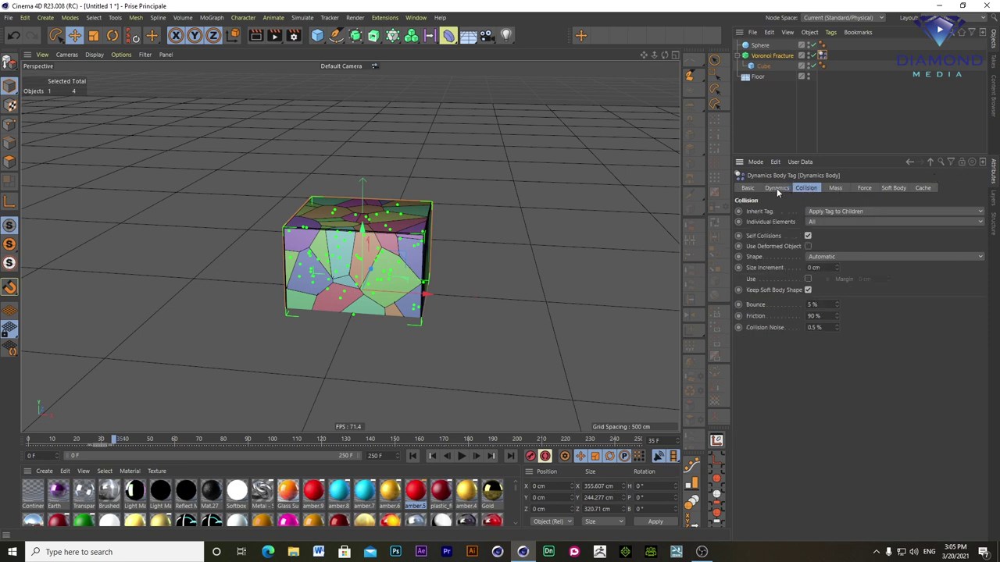
pyautogui.click(777, 188)
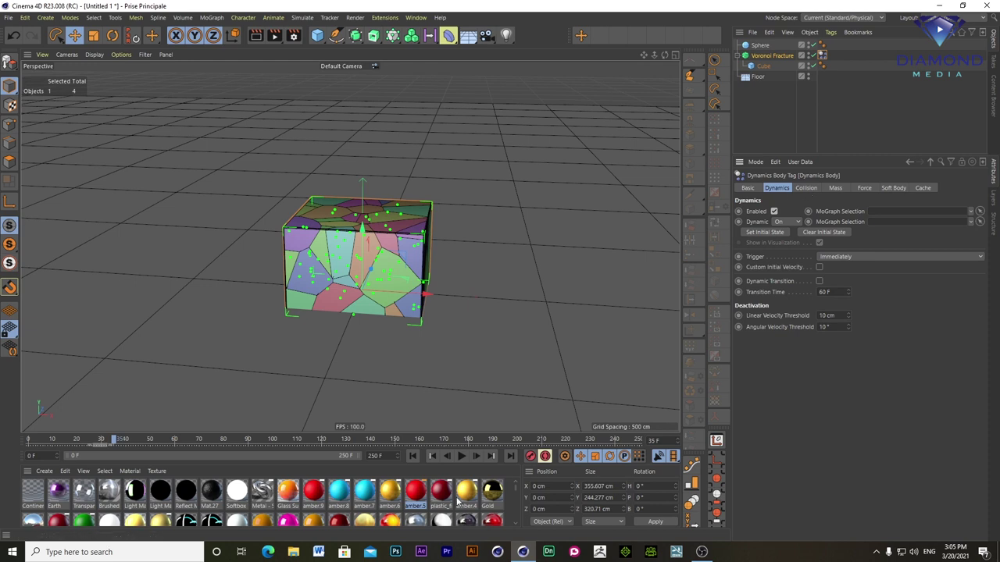
pyautogui.click(432, 456)
pyautogui.click(461, 456)
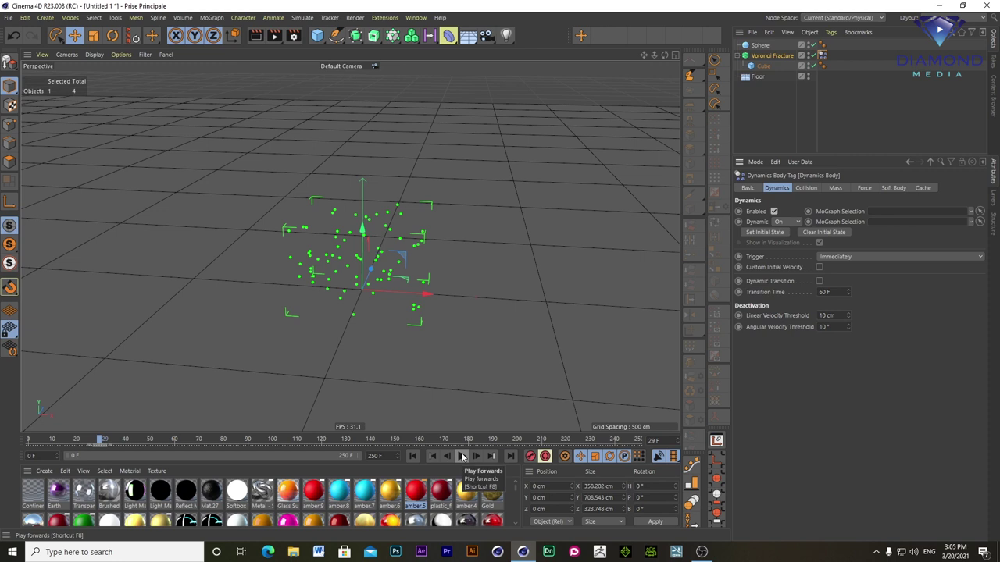
pyautogui.click(447, 456)
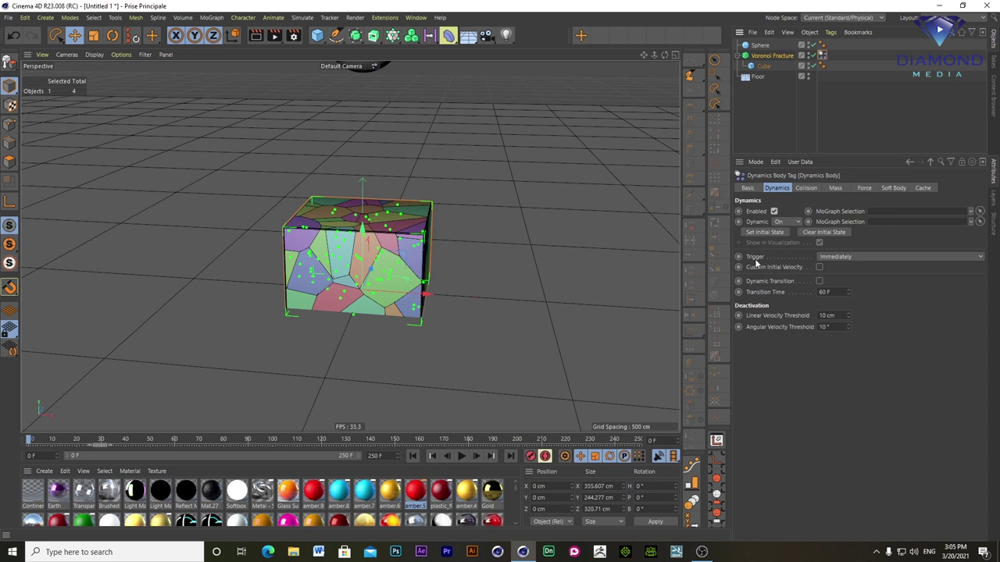
# - Set the Dynamics Trigger to On Collision and replay the simulation to test it
pyautogui.click(845, 257)
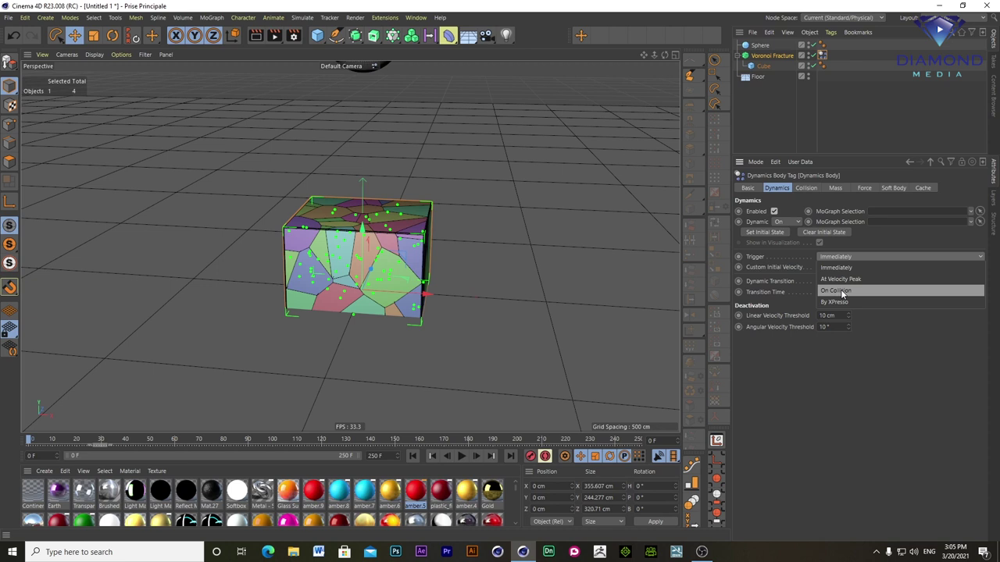
pyautogui.click(840, 291)
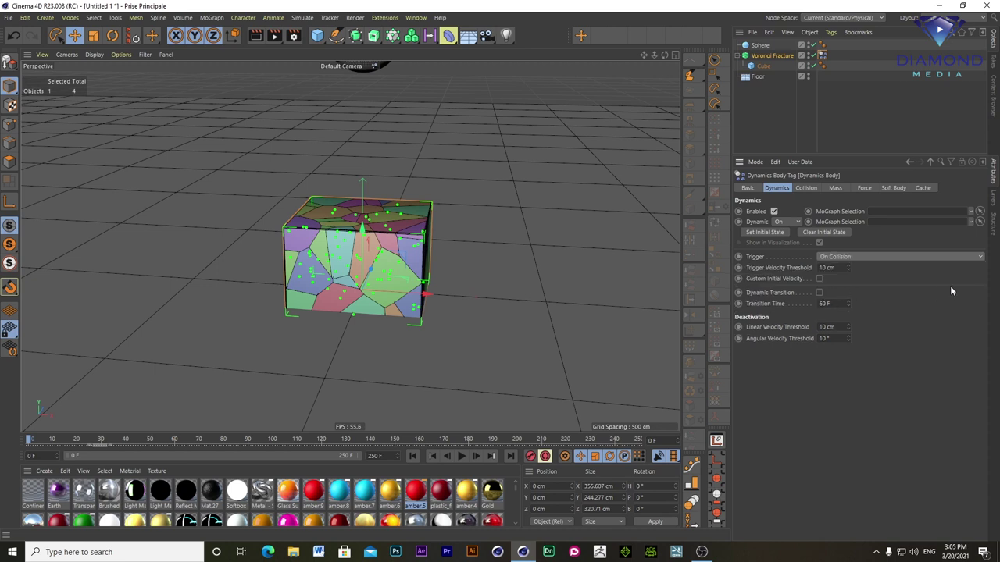
pyautogui.click(463, 454)
pyautogui.click(462, 455)
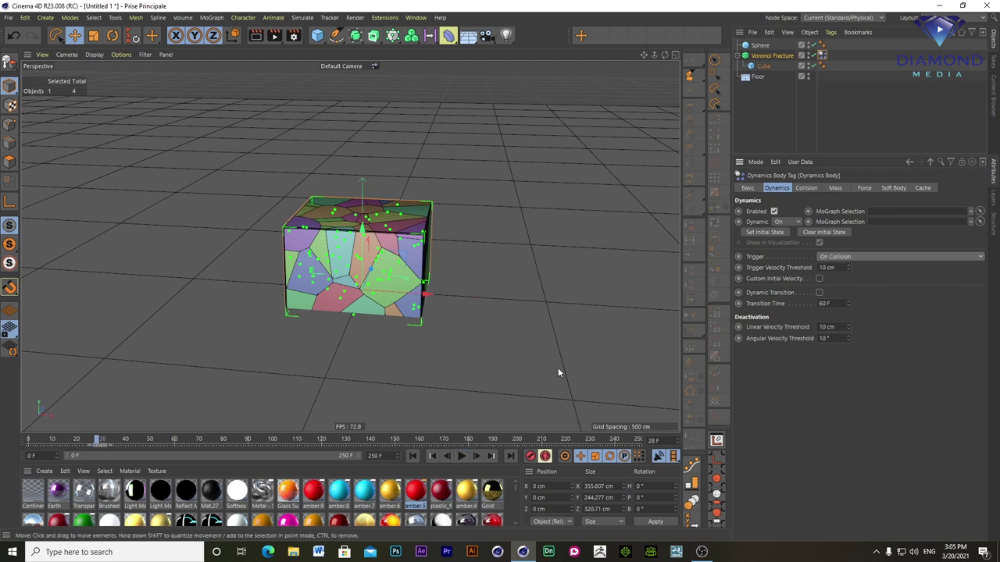
pyautogui.click(759, 46)
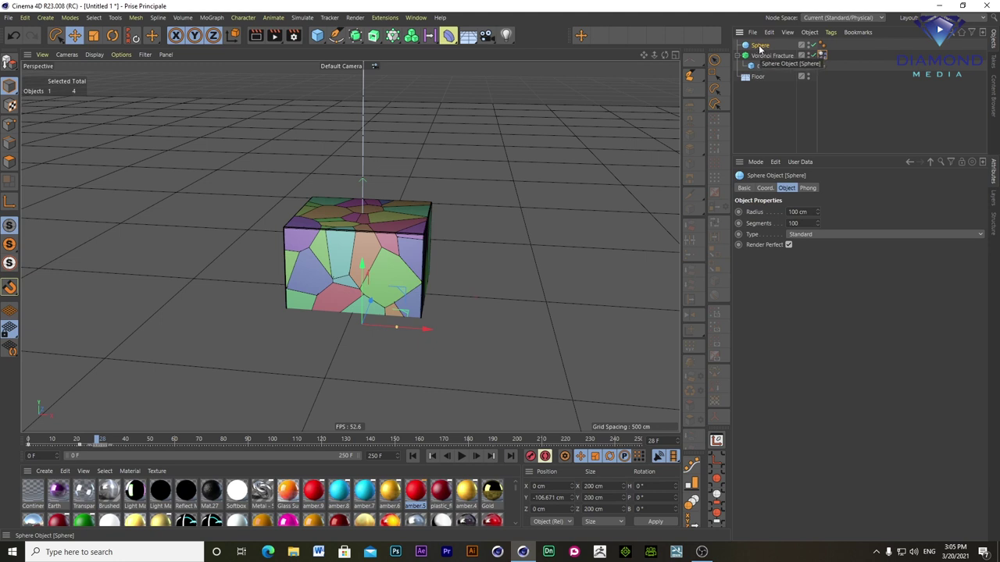
# - Give the Sphere a Rigid Body tag, test playback, and rewind the timeline to frame 0
pyautogui.rightClick(760, 50)
pyautogui.moveTo(794, 167)
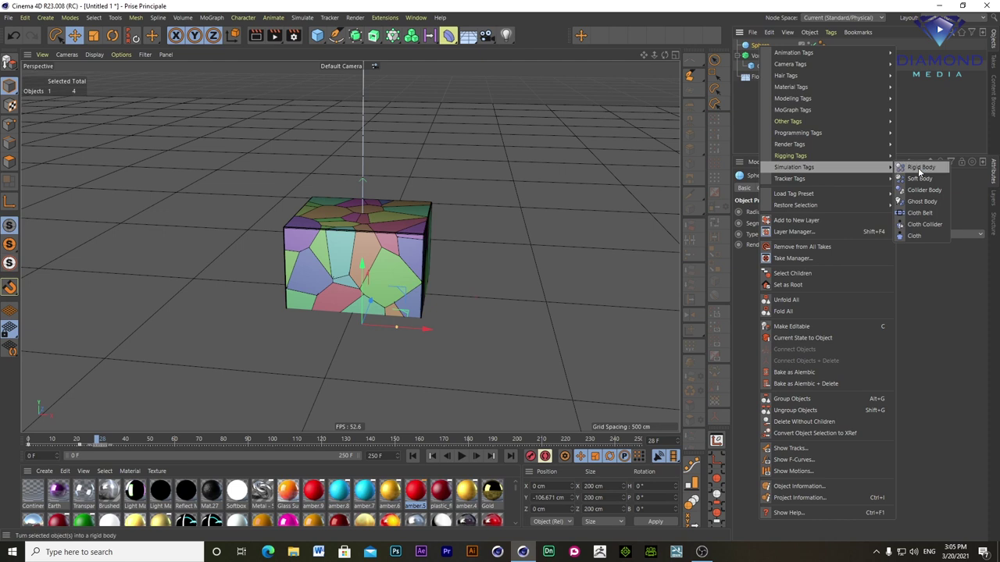
pyautogui.click(920, 168)
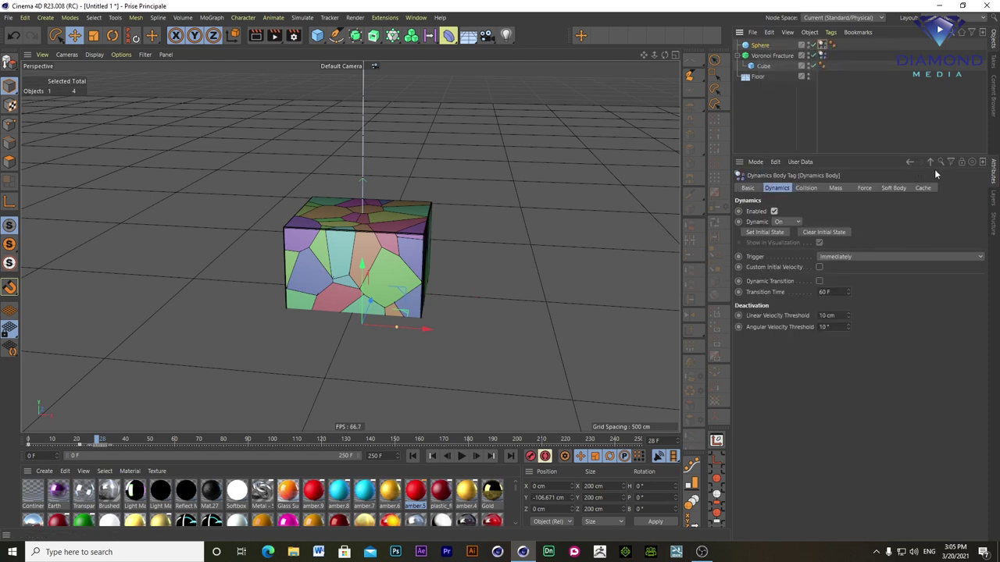
pyautogui.click(412, 456)
pyautogui.click(462, 456)
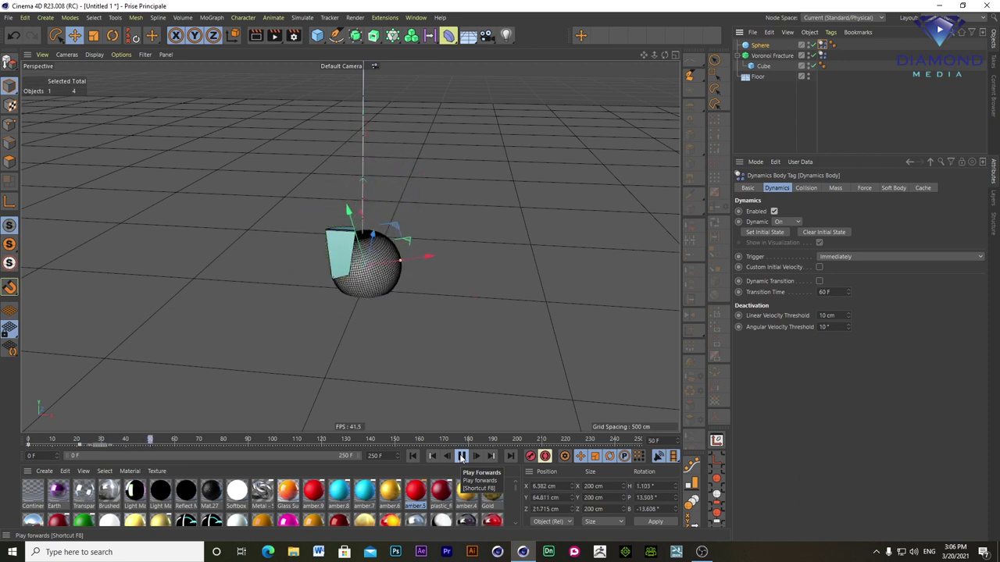
pyautogui.click(461, 456)
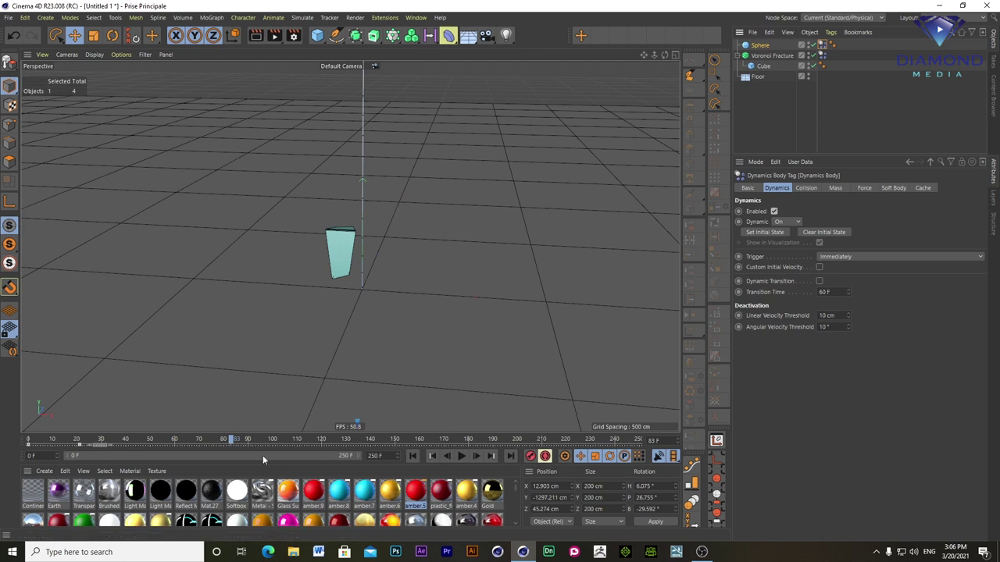
pyautogui.moveTo(234, 439); pyautogui.dragTo(28, 440)
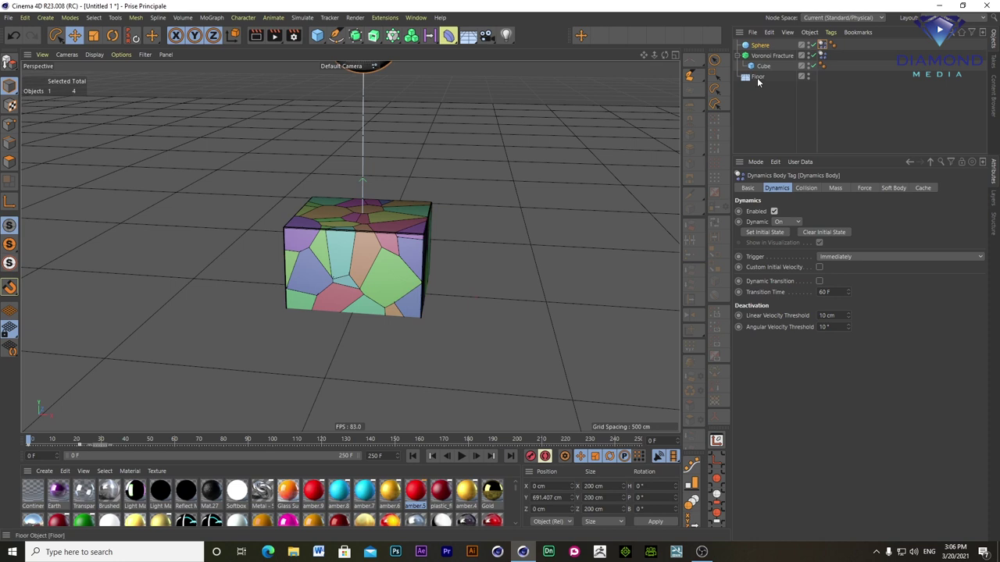
pyautogui.click(757, 76)
pyautogui.rightClick(757, 78)
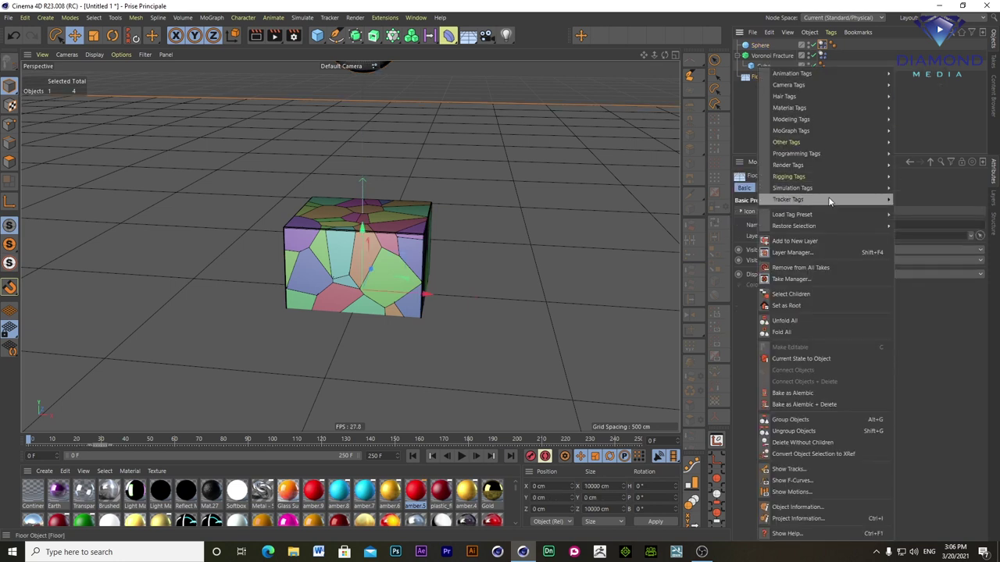
pyautogui.moveTo(792, 189)
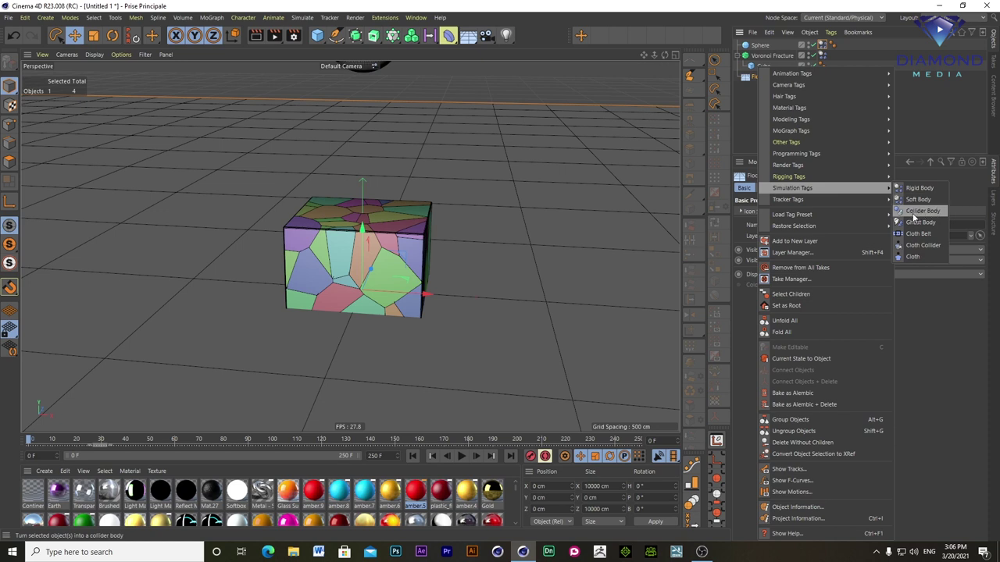
# - Tag the Floor as a Collider Body and play the sphere hitting the cube
pyautogui.click(927, 213)
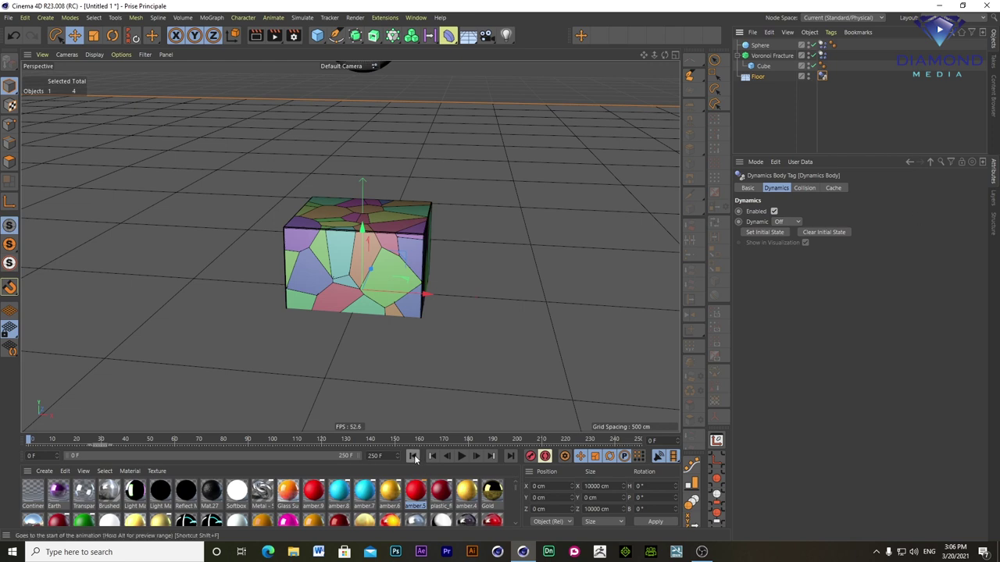
pyautogui.click(462, 456)
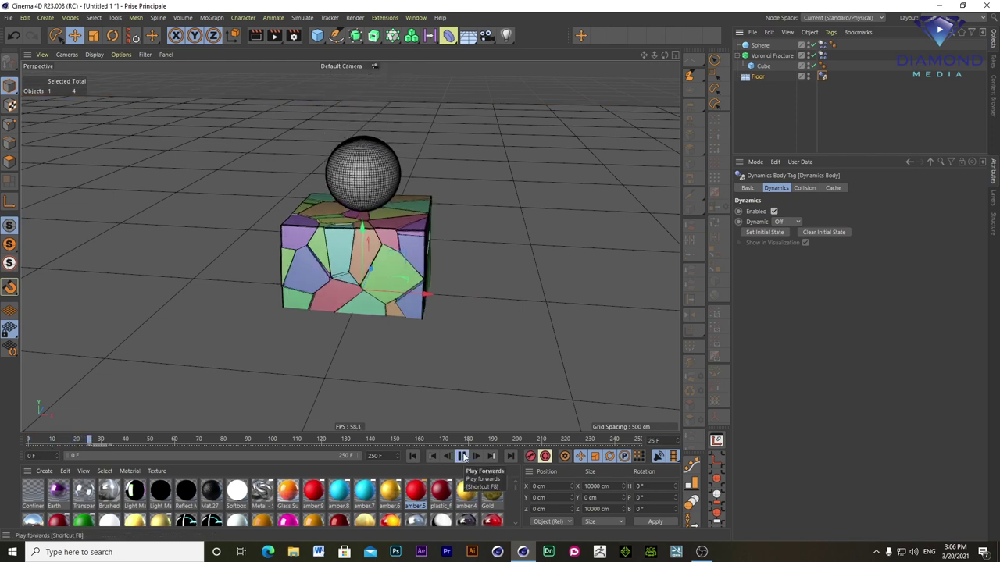
pyautogui.click(821, 56)
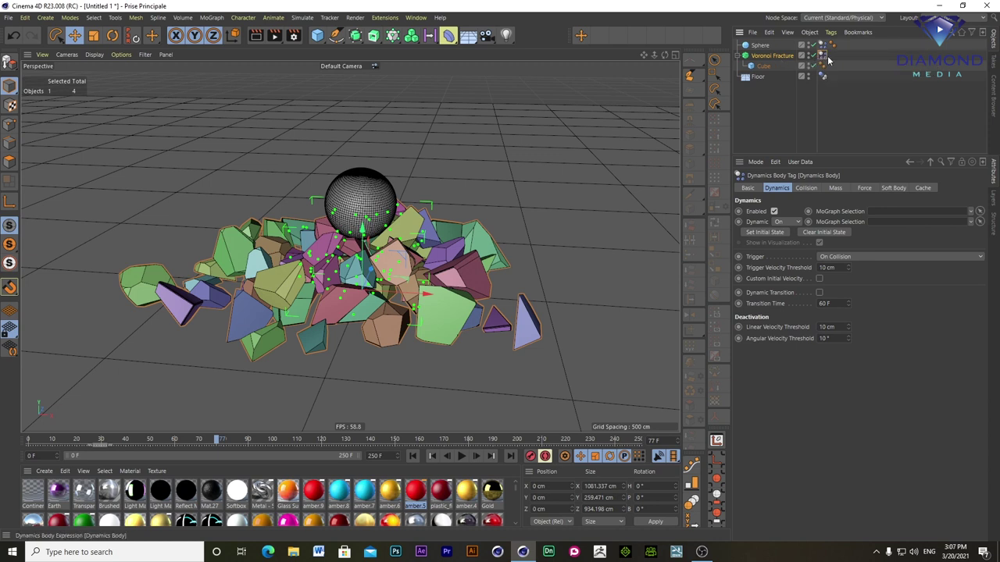
# - Switch the fracture's Inherit Tag to Compound Collision Shape, then back to Apply Tag to Children
pyautogui.click(805, 189)
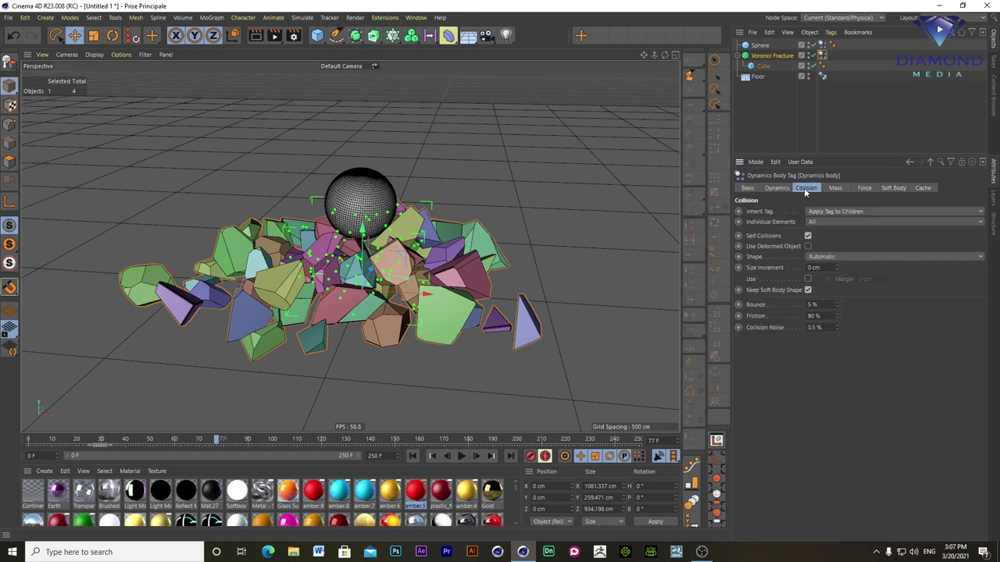
pyautogui.click(857, 212)
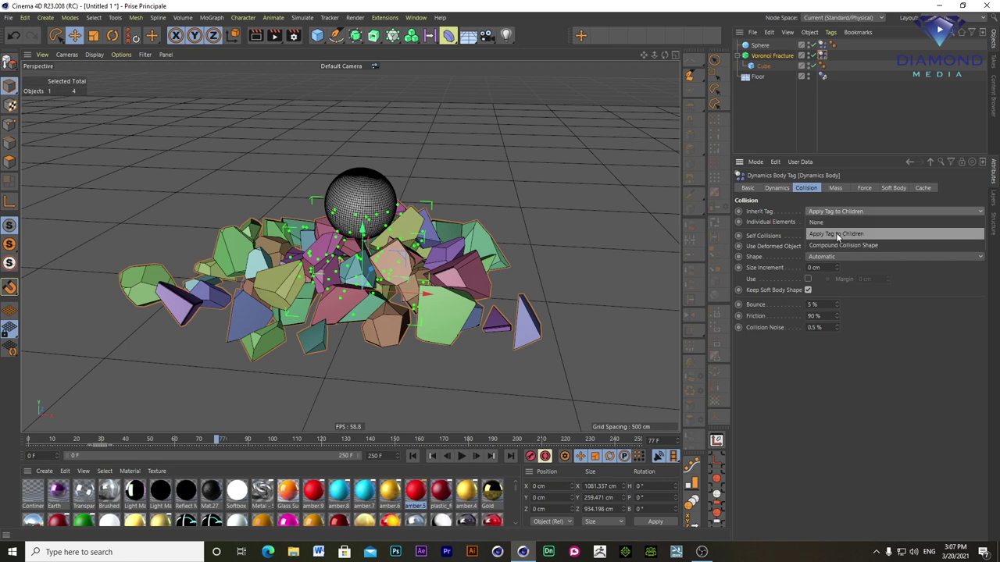
pyautogui.click(848, 245)
pyautogui.click(835, 212)
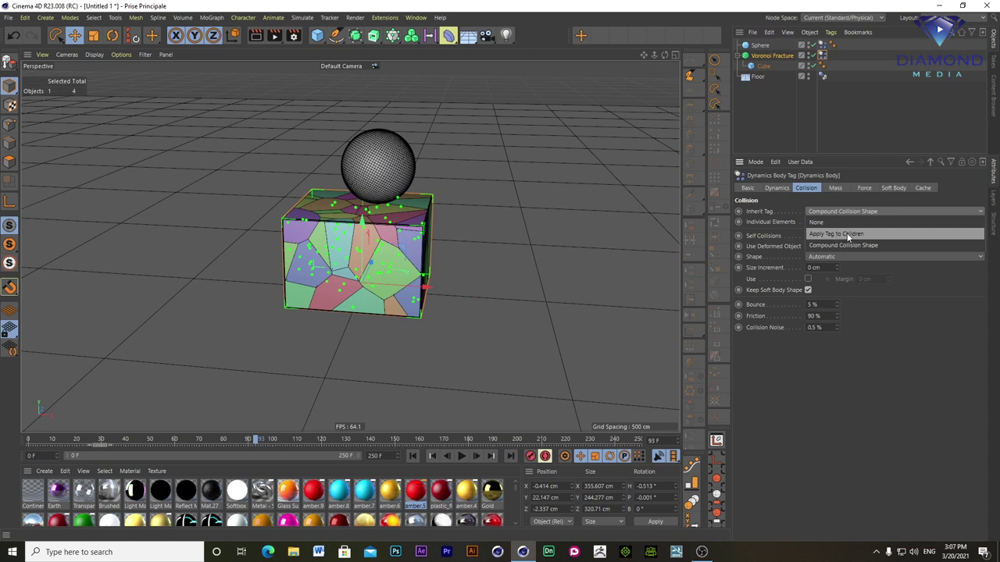
pyautogui.click(848, 235)
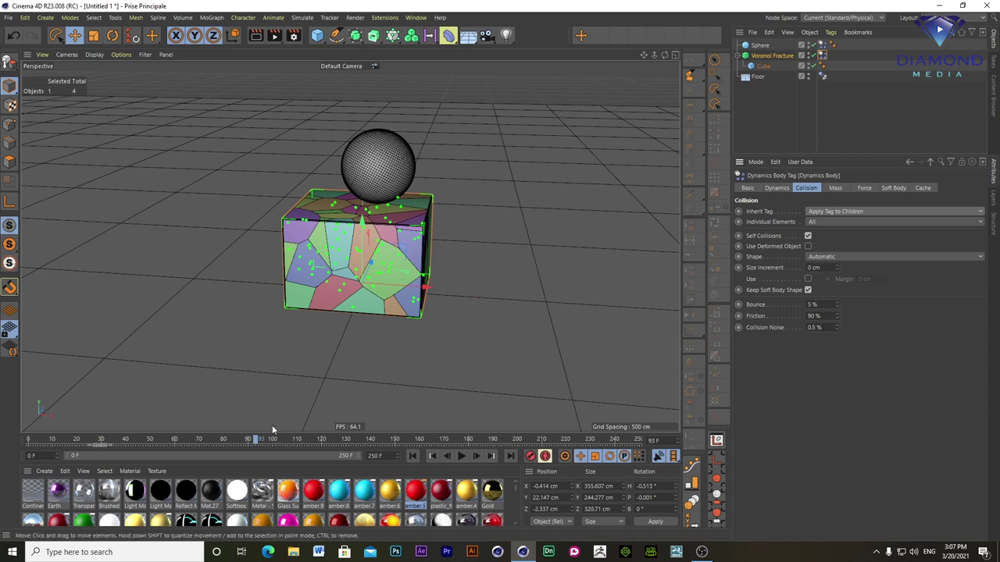
# - Rewind, set the collision size increment to 2 cm, and test-play the simulation
pyautogui.hotkey('shift', 'f')
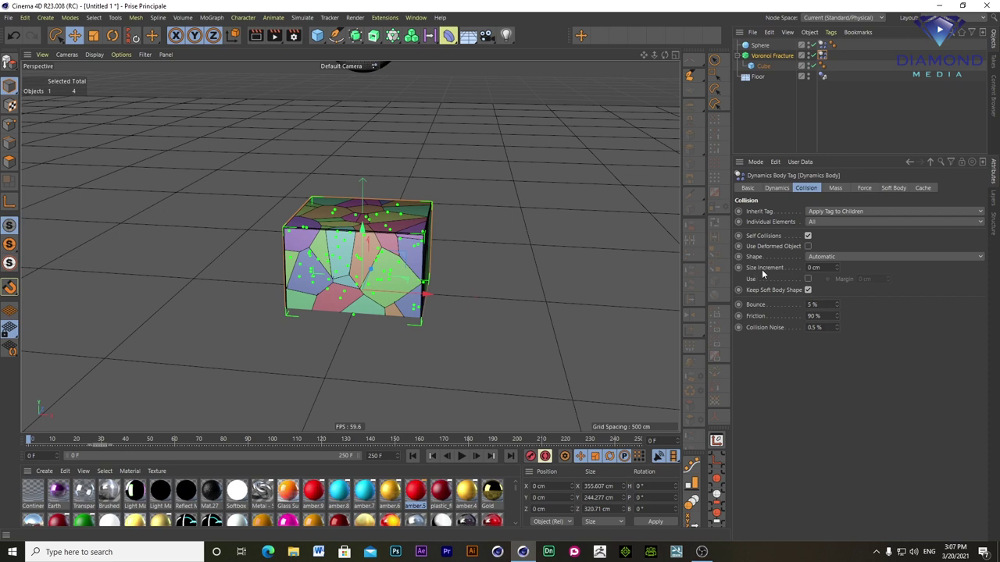
pyautogui.doubleClick(837, 265)
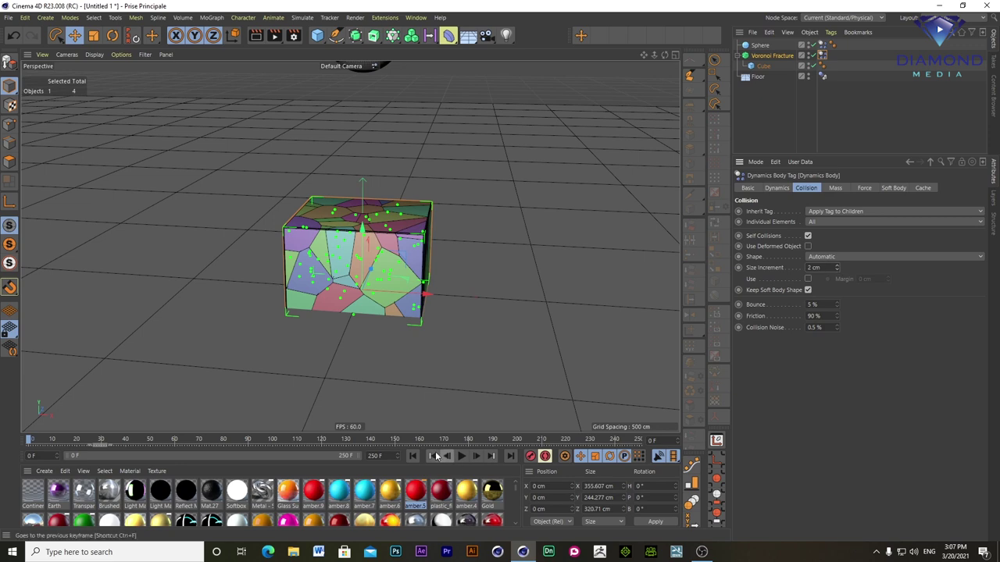
pyautogui.click(462, 457)
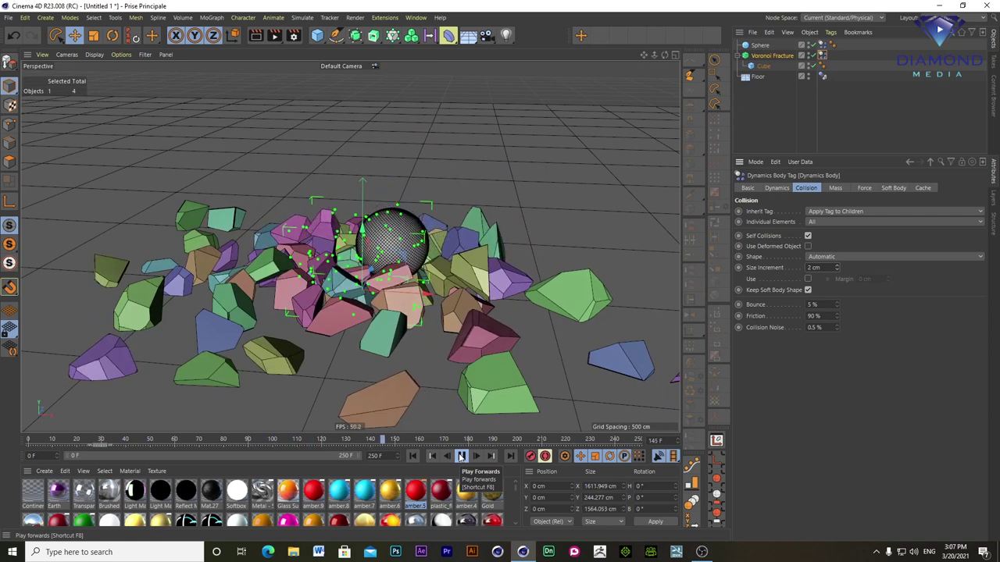
pyautogui.click(461, 456)
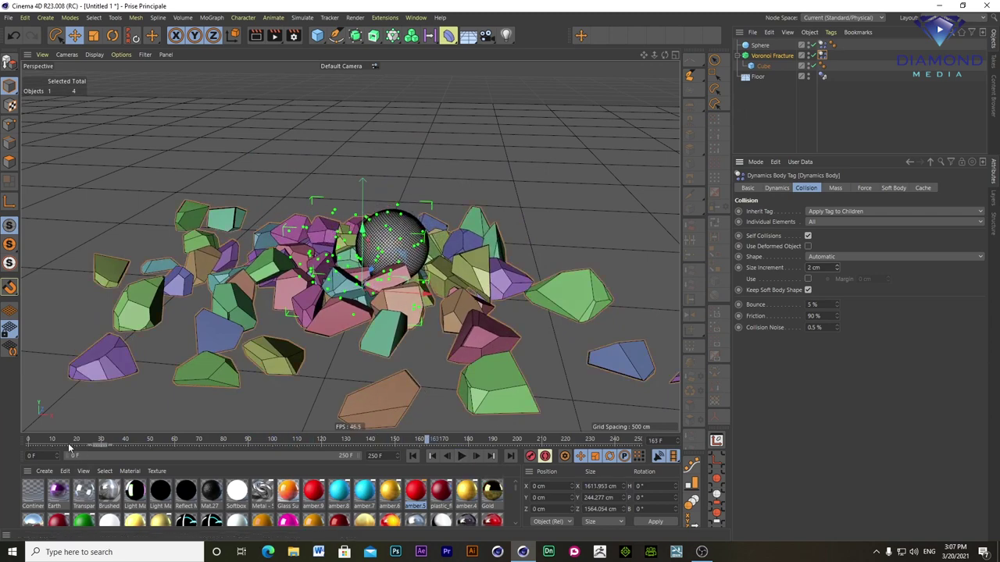
# - Replay the fracture simulation from the first frame and stop it around frame 89
pyautogui.click(28, 442)
pyautogui.click(461, 457)
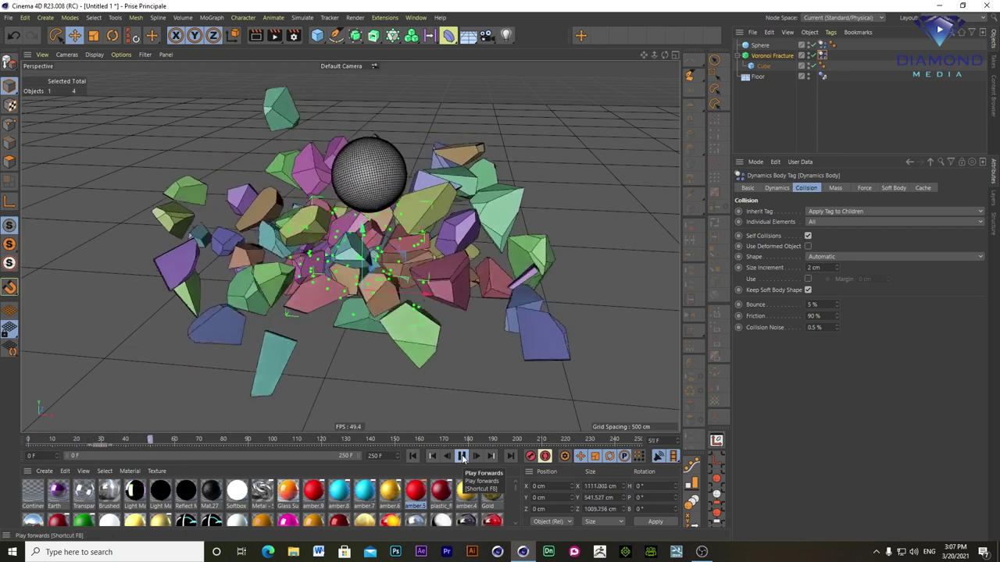
pyautogui.click(461, 457)
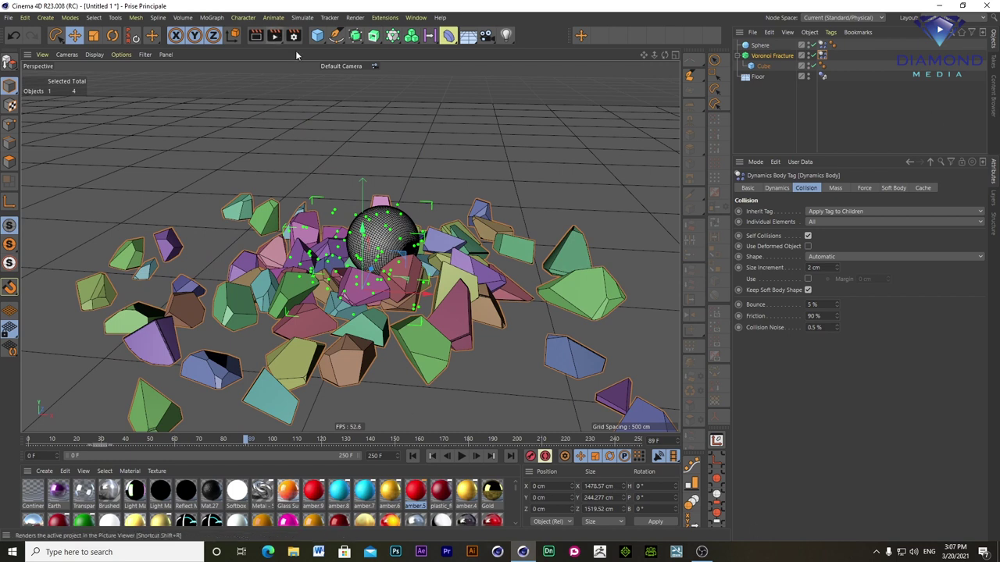
# - Preview a render, then add Ambient Occlusion with Enable Cache ticked in the render settings
pyautogui.click(256, 35)
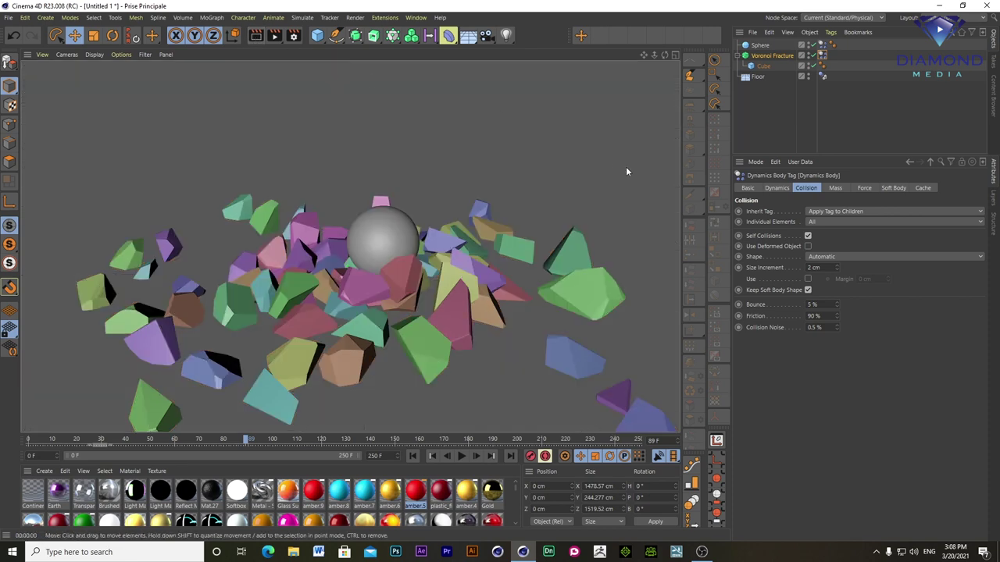
pyautogui.click(593, 159)
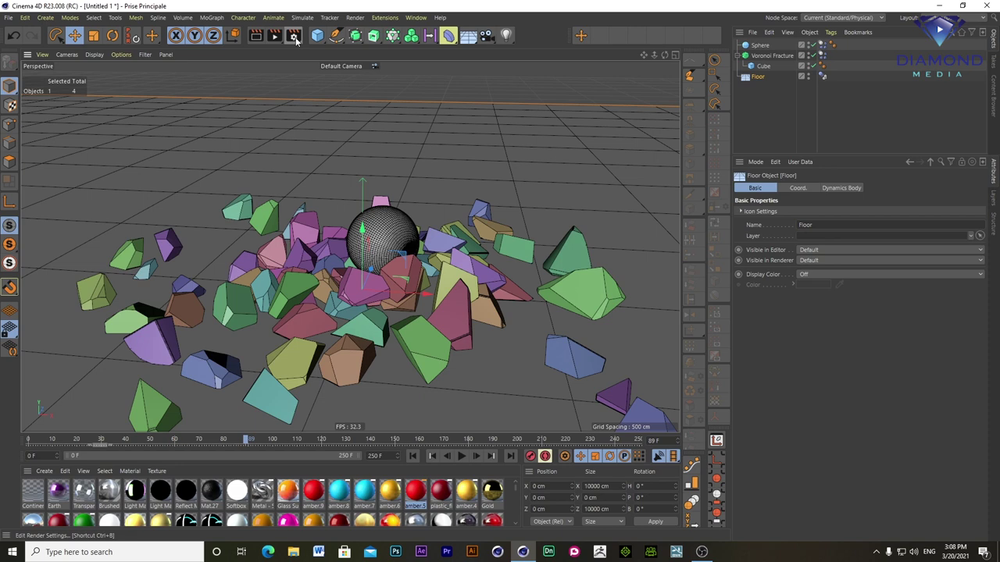
pyautogui.click(295, 41)
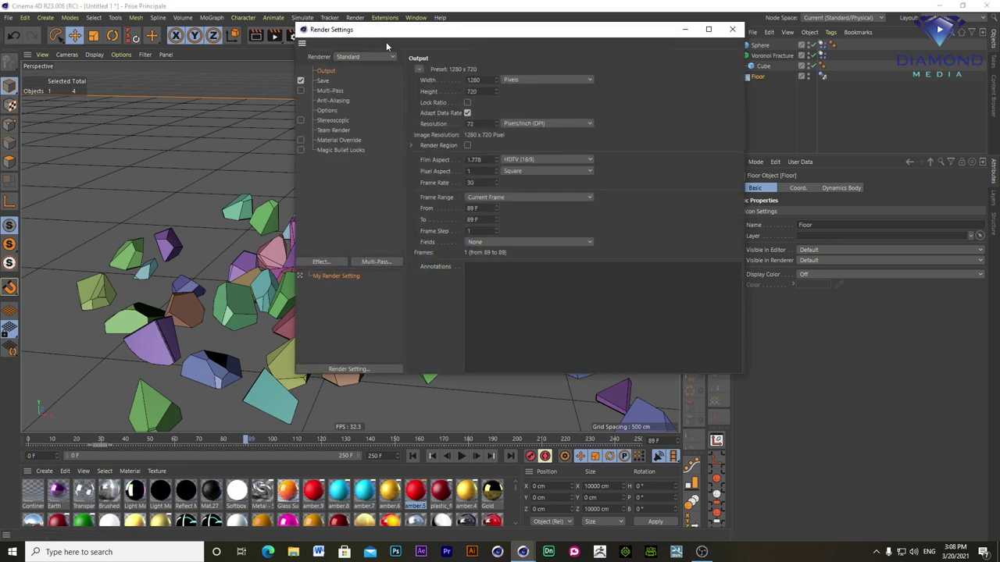
pyautogui.click(323, 262)
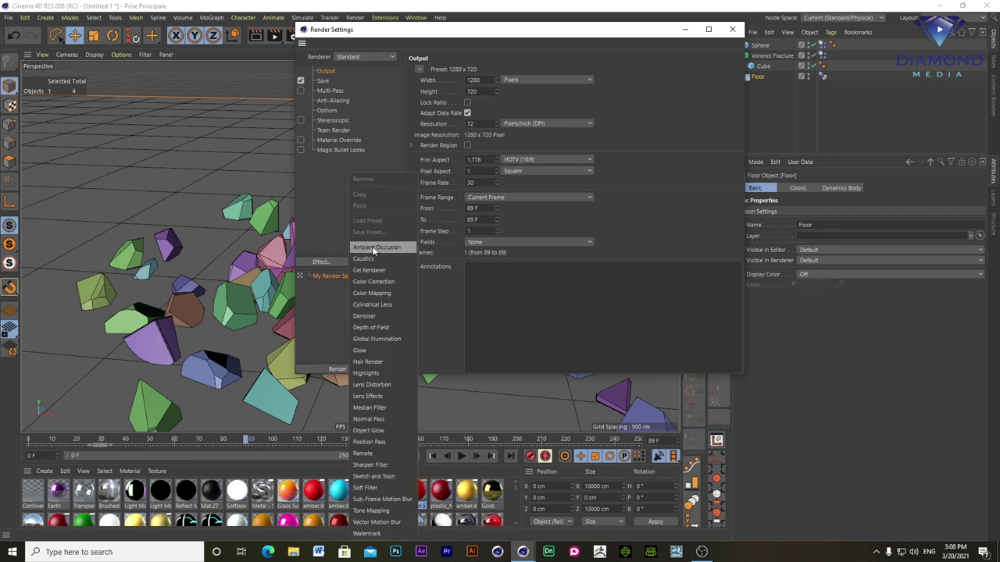
pyautogui.click(373, 249)
pyautogui.click(438, 71)
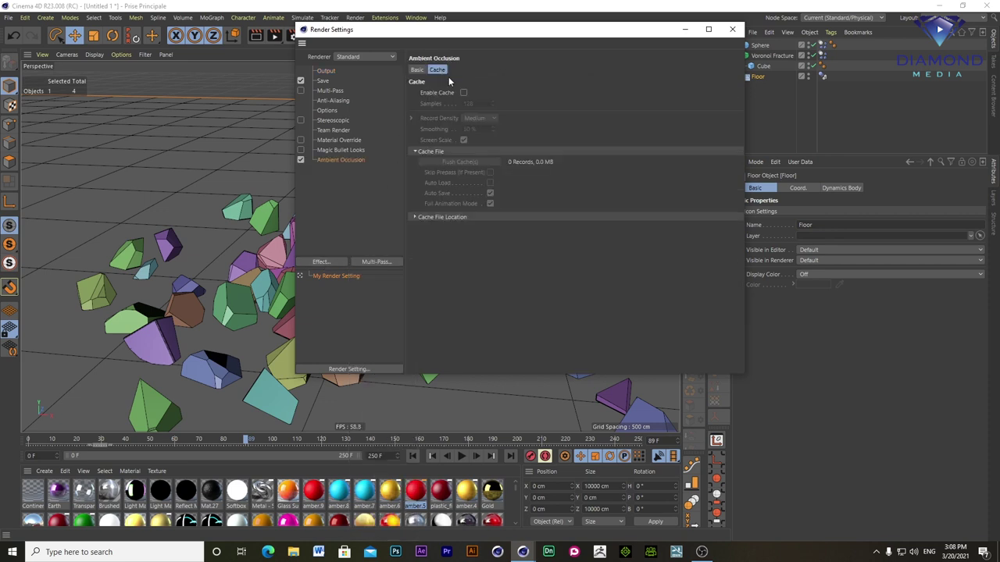
pyautogui.click(463, 92)
pyautogui.click(731, 30)
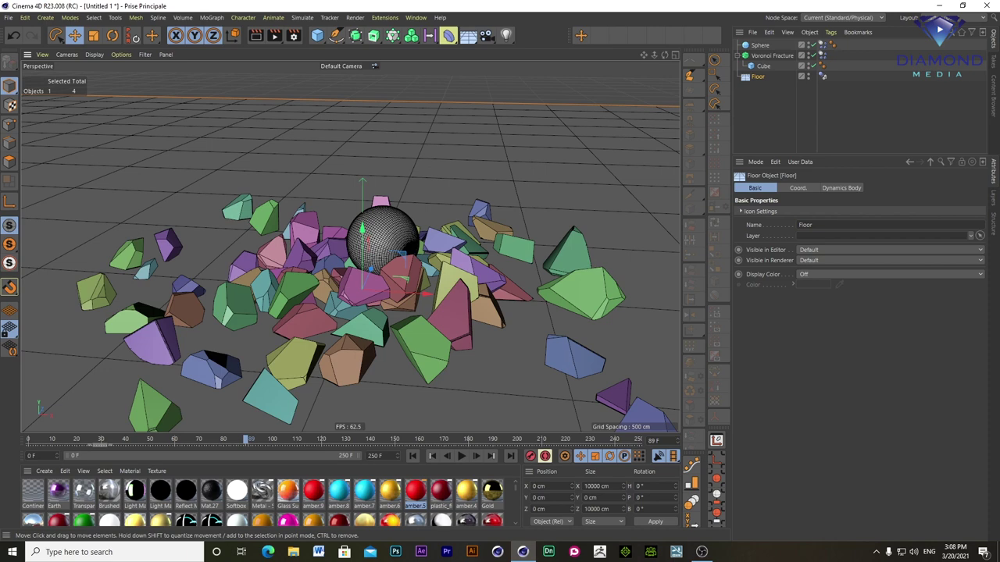
pyautogui.click(769, 56)
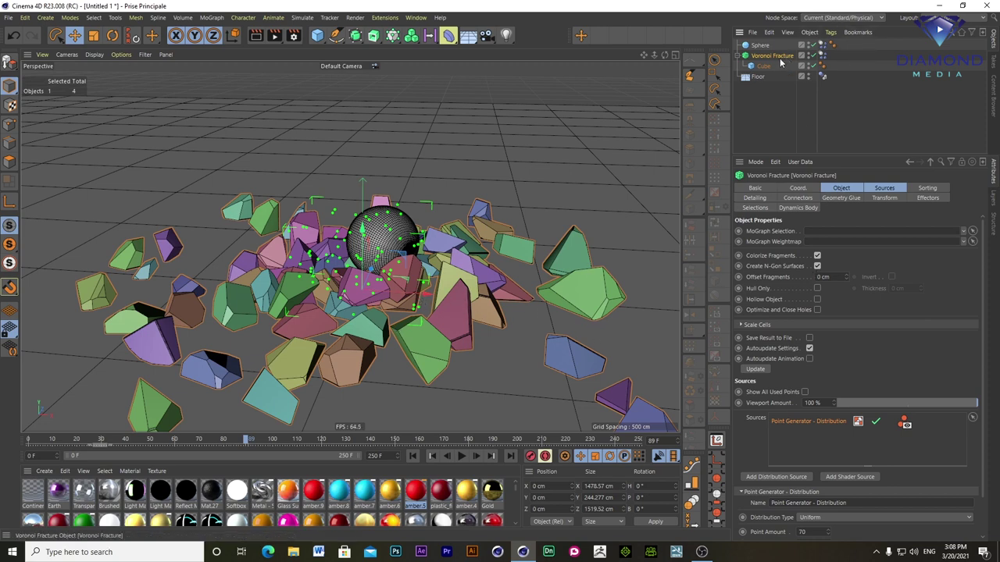
# - Untick Colorize Fragments on Voronoi Fracture so pieces are plain white, and apply Gold to the Sphere
pyautogui.click(842, 189)
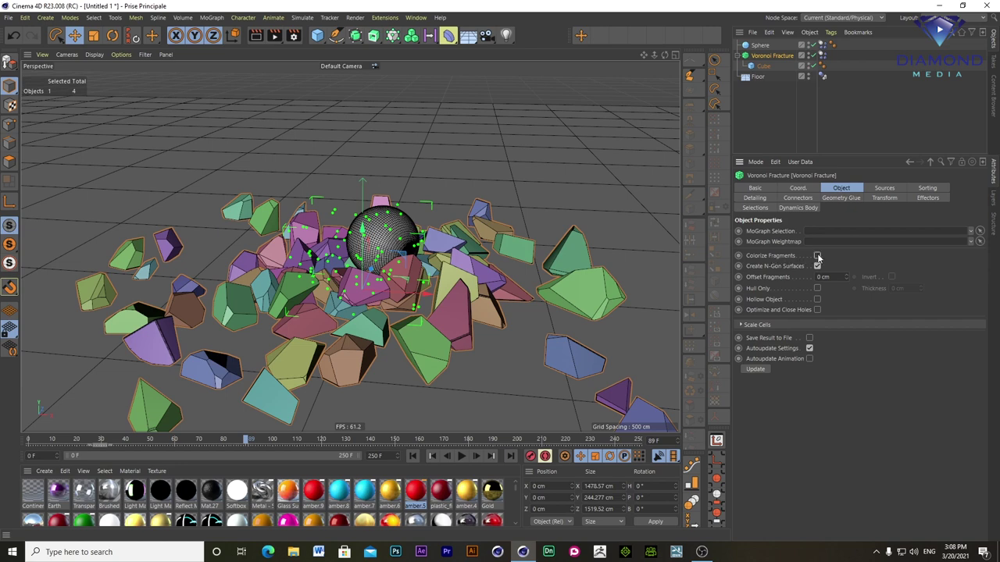
pyautogui.click(817, 255)
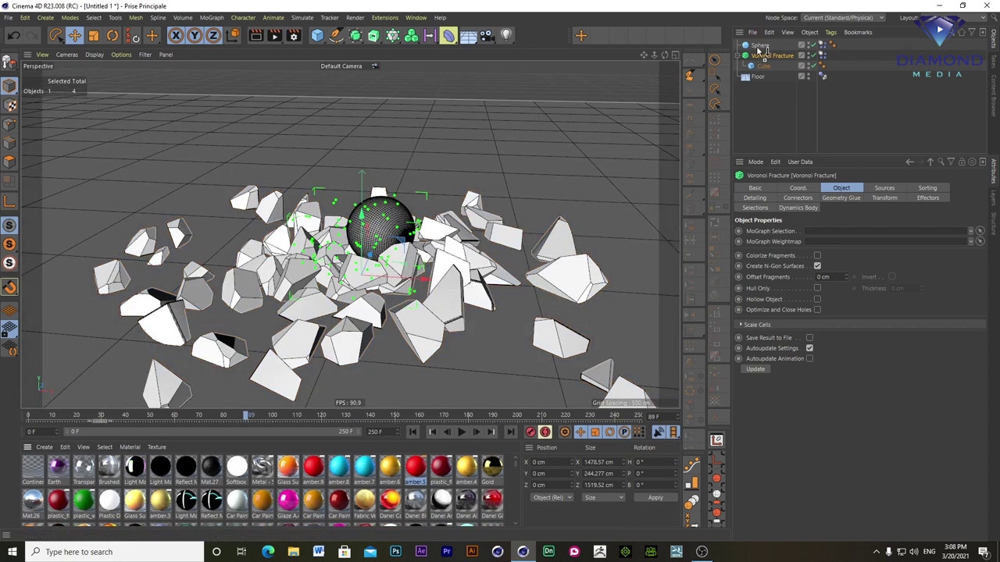
pyautogui.moveTo(492, 467); pyautogui.dragTo(760, 48)
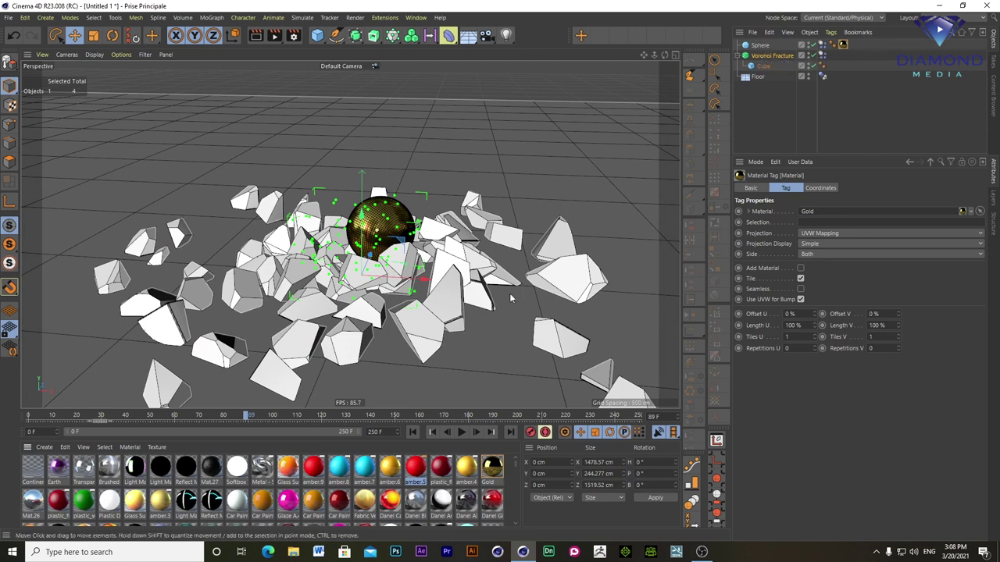
pyautogui.click(760, 69)
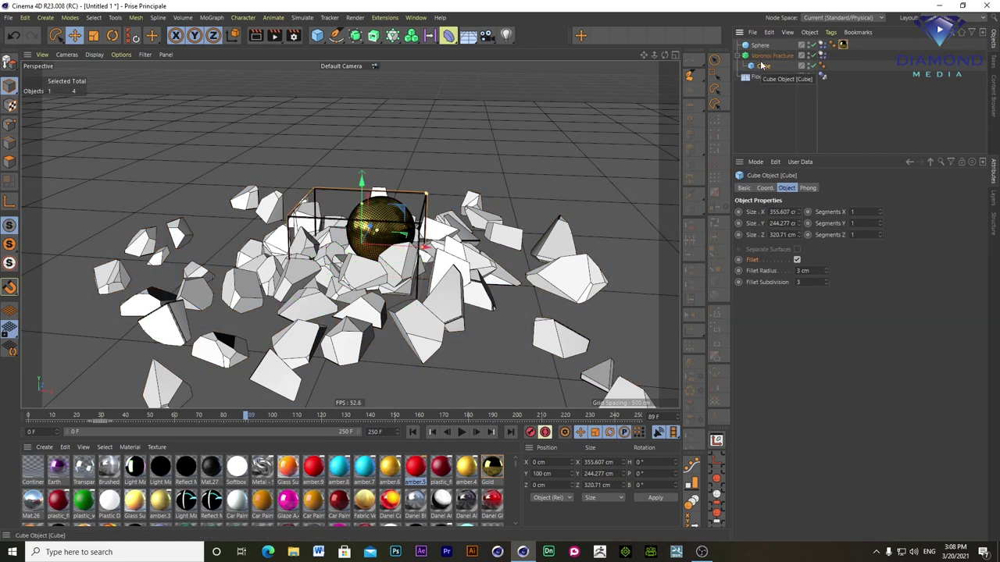
pyautogui.click(767, 57)
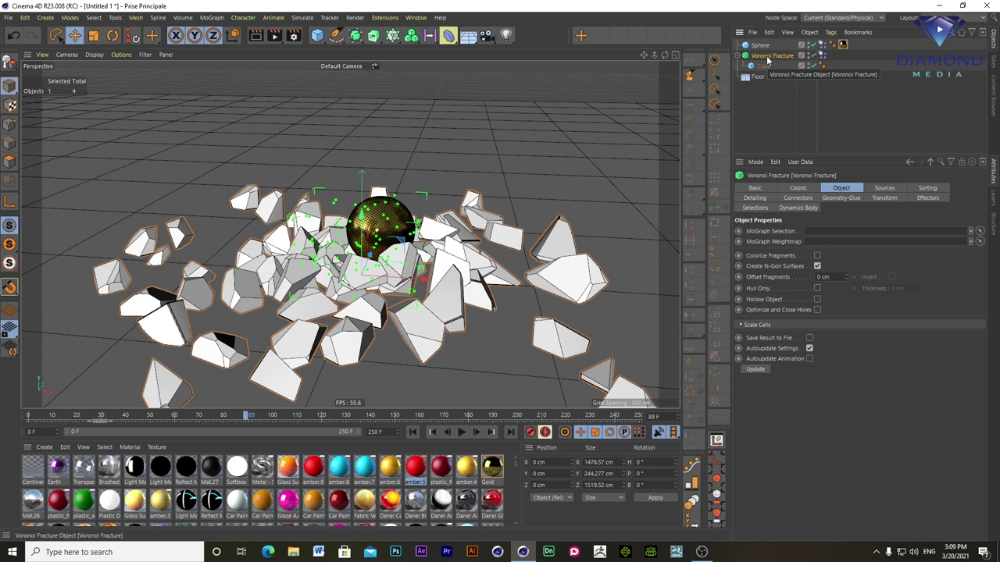
# - Enable Inside Faces and Outside Faces selections on the Voronoi Fracture's Selections tab
pyautogui.click(753, 209)
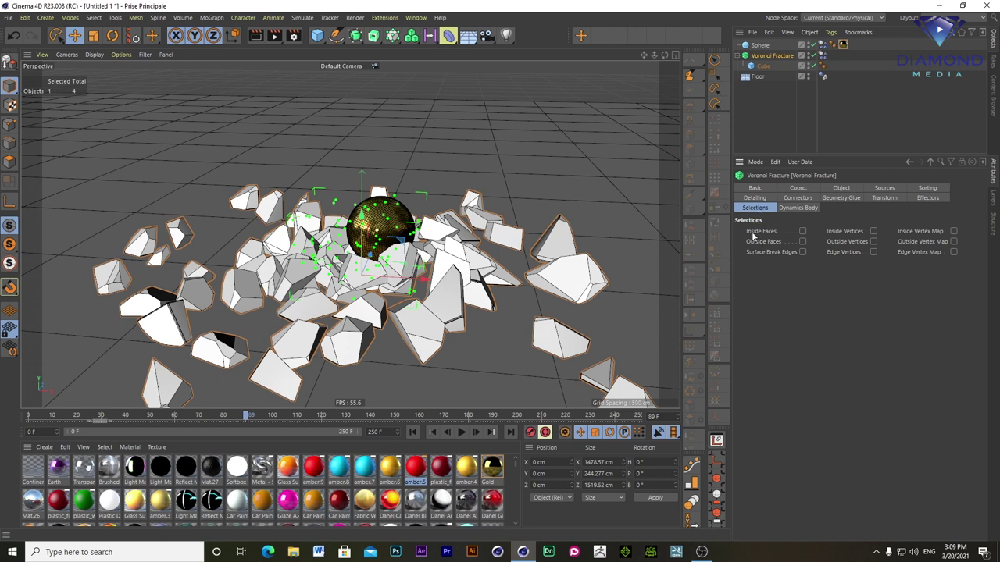
pyautogui.click(802, 231)
pyautogui.click(803, 242)
# - Apply the amber.8 material to the Voronoi Fracture object
pyautogui.click(833, 55)
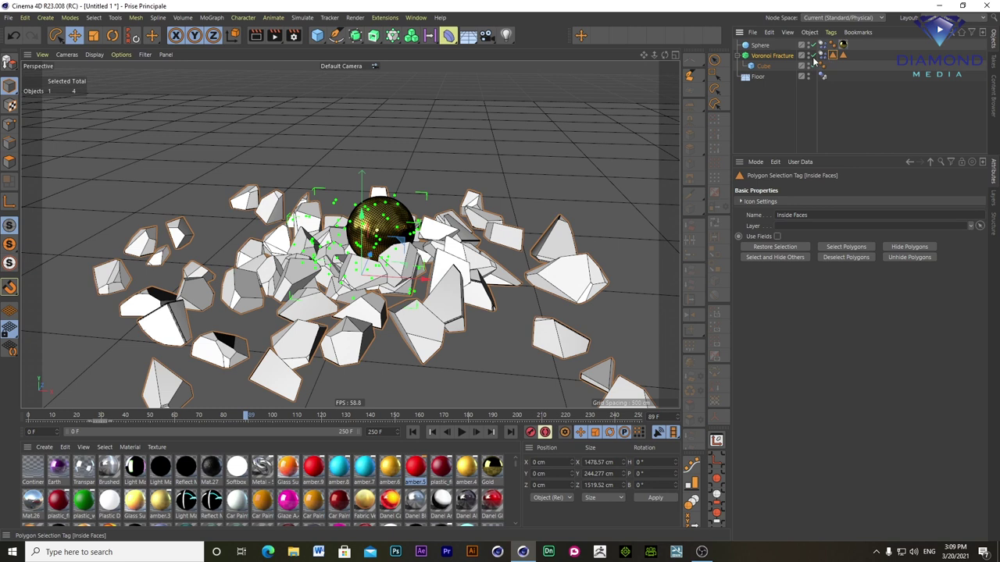
pyautogui.click(774, 58)
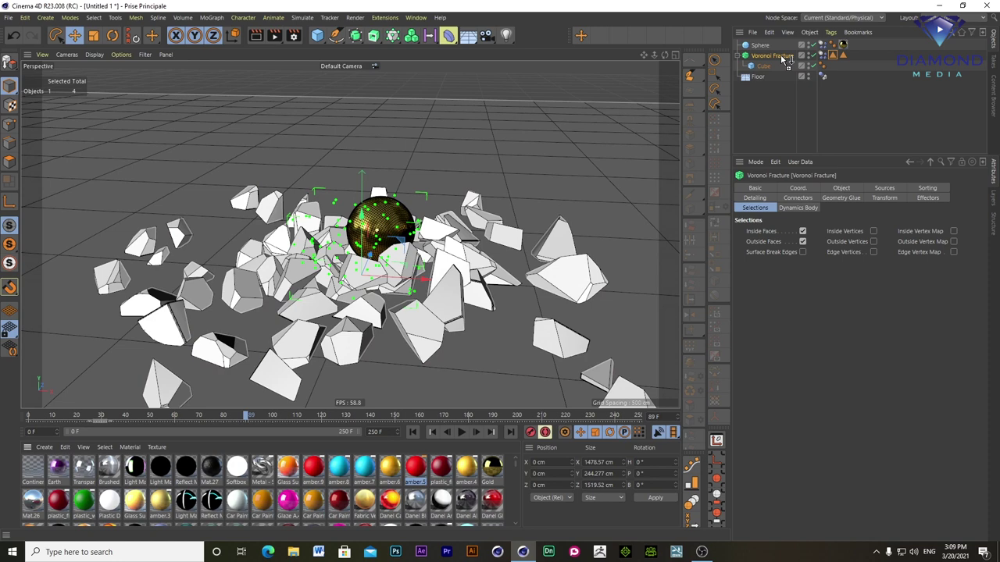
pyautogui.moveTo(784, 59); pyautogui.dragTo(784, 56)
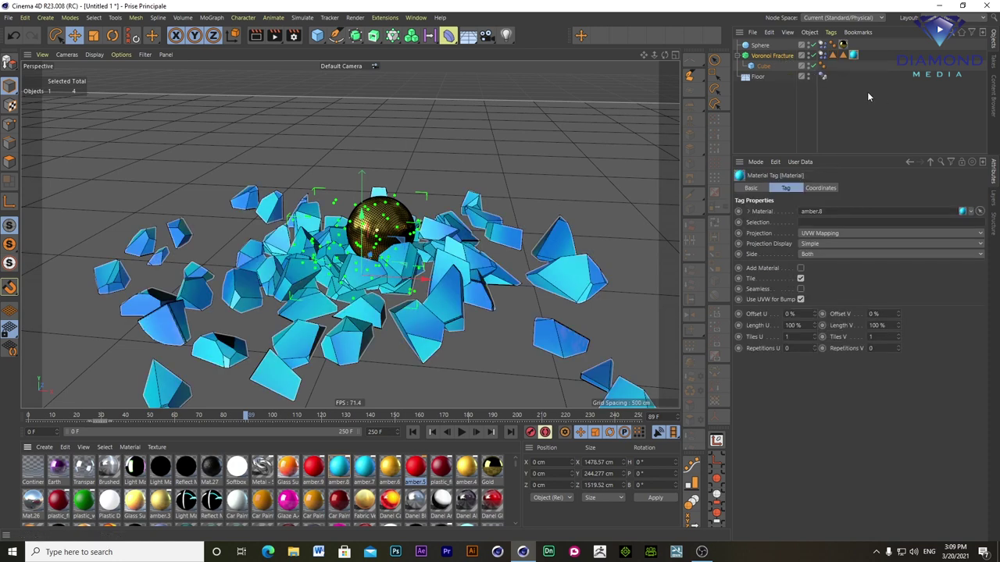
# - Restrict the amber.8 material tag to the Outside Faces selection
pyautogui.click(844, 60)
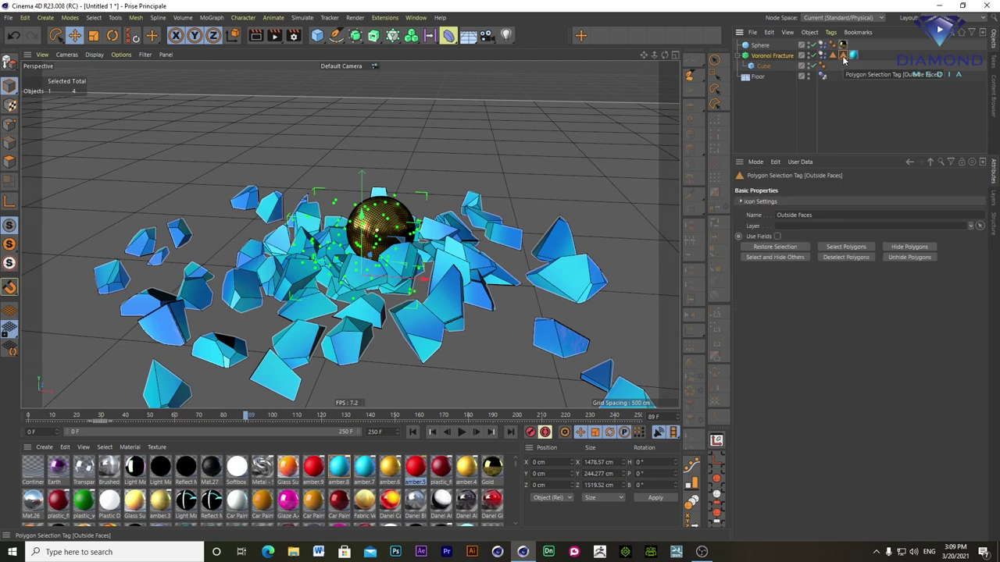
pyautogui.click(853, 57)
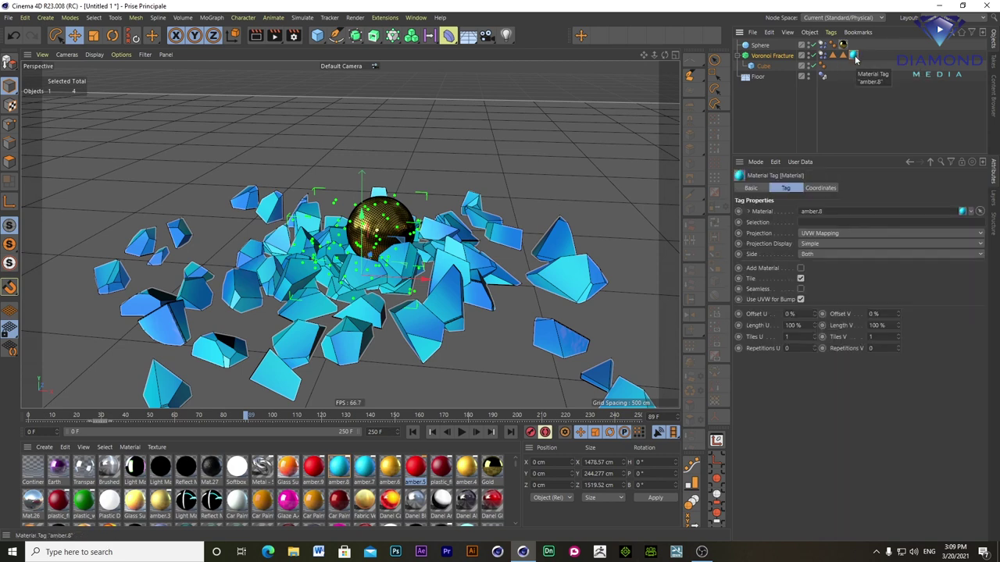
pyautogui.moveTo(843, 56); pyautogui.dragTo(800, 223)
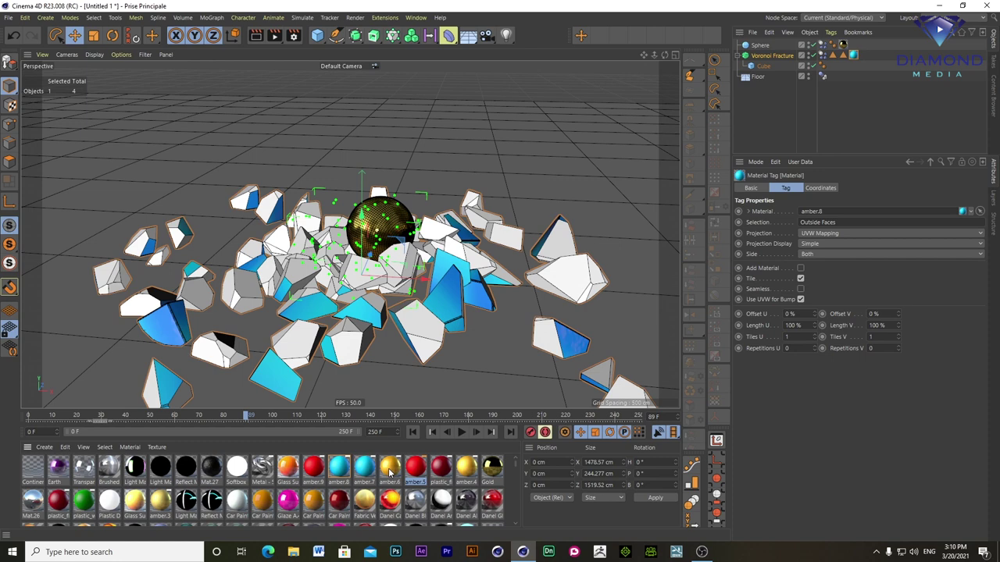
# - Add amber.6 to the Voronoi Fracture, limited to the Inside Faces selection
pyautogui.moveTo(389, 471); pyautogui.dragTo(788, 56)
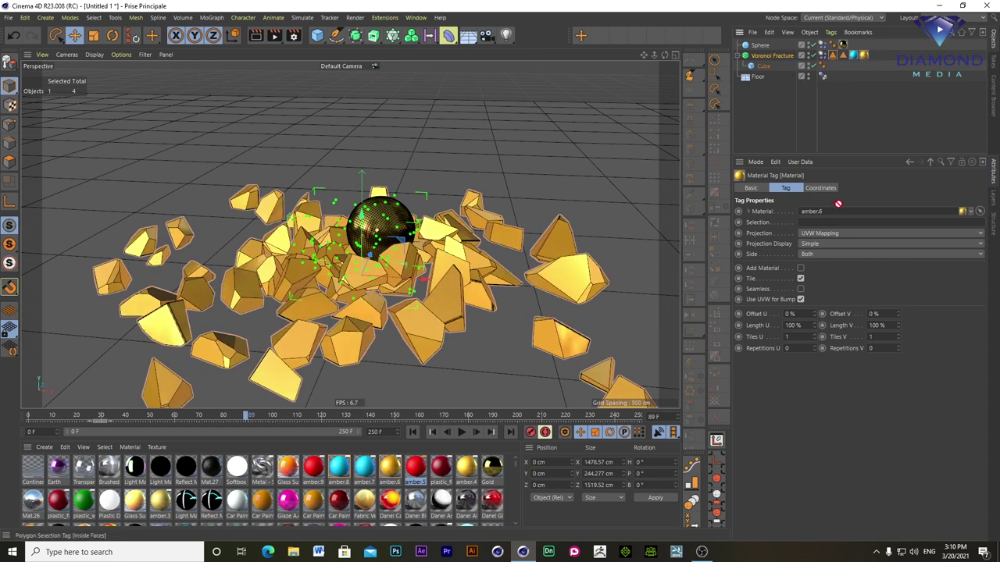
pyautogui.moveTo(833, 56); pyautogui.dragTo(828, 222)
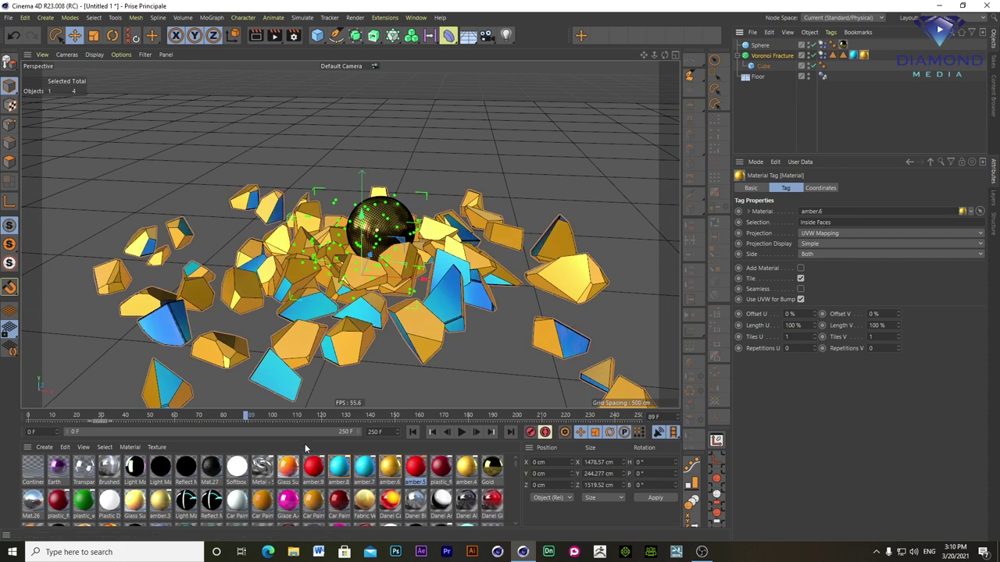
pyautogui.click(411, 434)
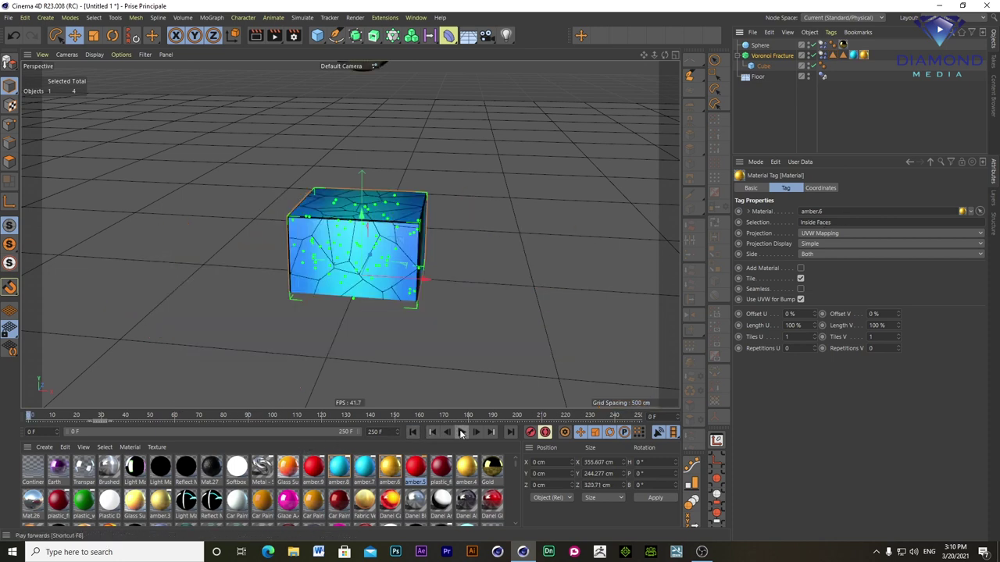
# - Play the simulation to frame 90 and render a preview of that frame
pyautogui.click(461, 433)
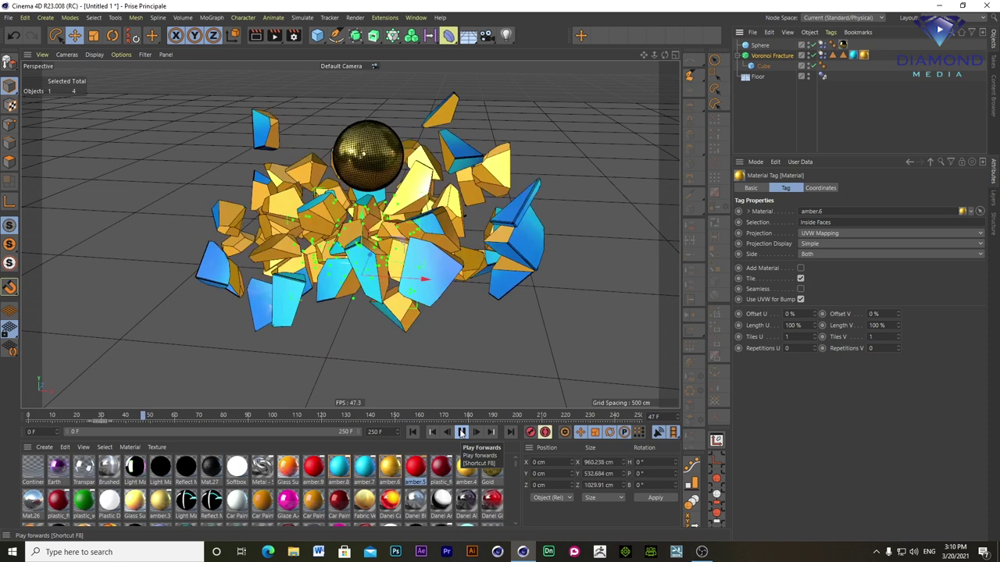
pyautogui.click(461, 433)
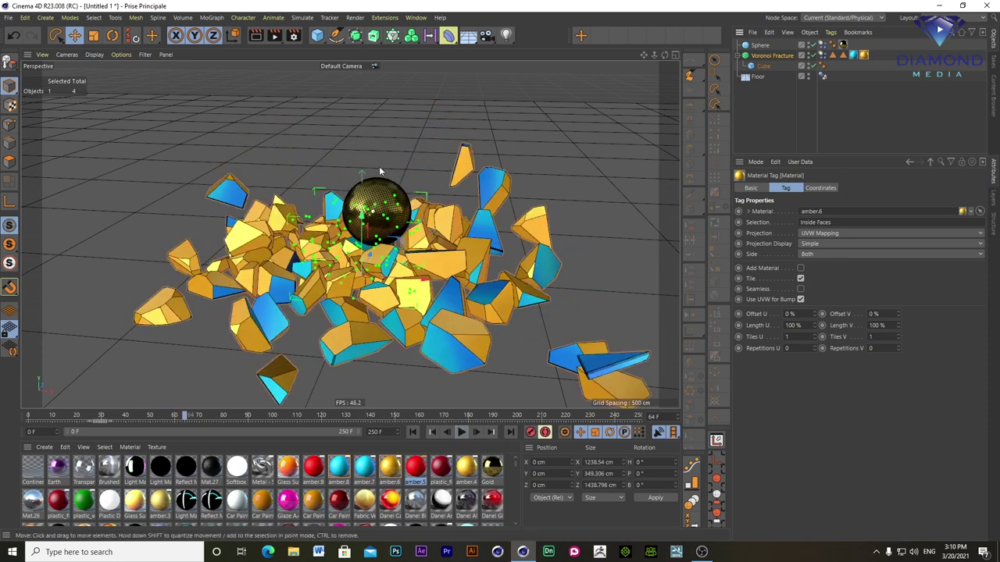
pyautogui.click(464, 435)
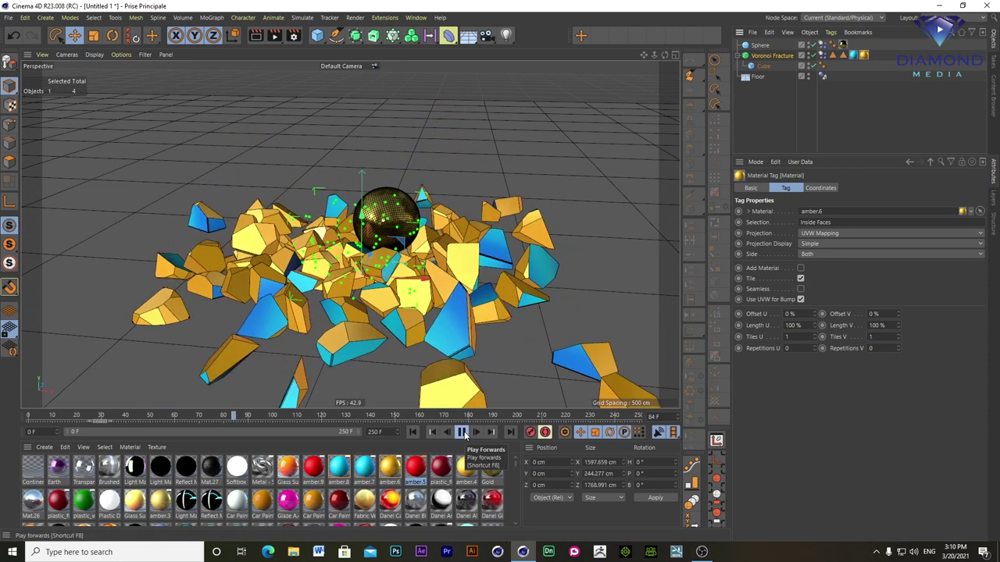
pyautogui.click(462, 432)
pyautogui.click(256, 39)
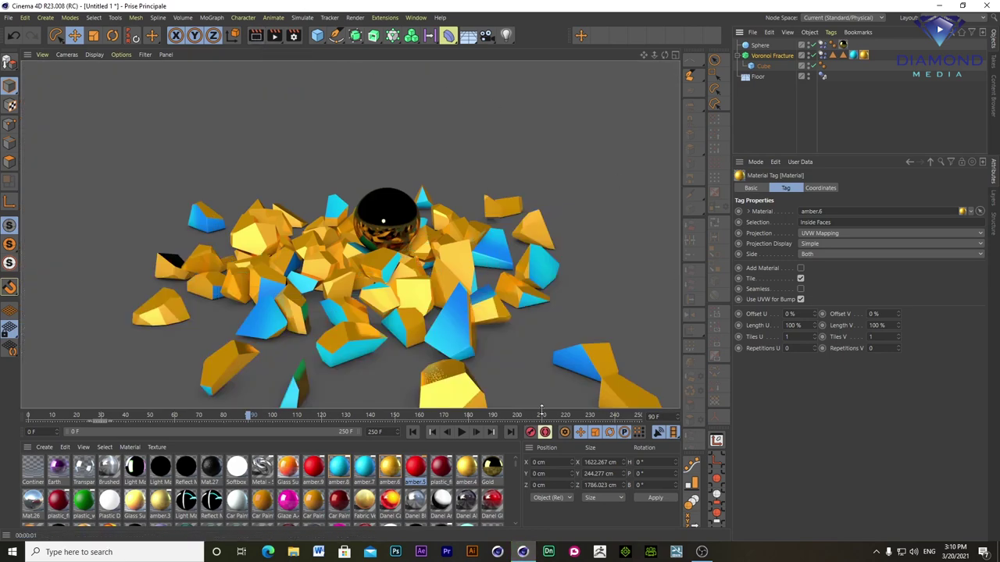
# - Replay the simulation from the start and stop near frame 210
pyautogui.click(432, 432)
pyautogui.click(461, 432)
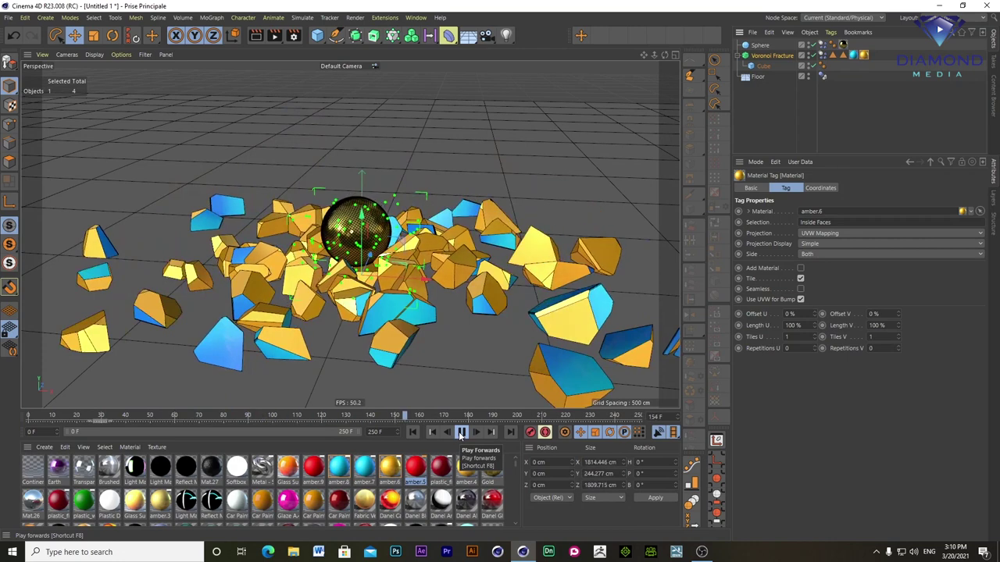
pyautogui.click(461, 433)
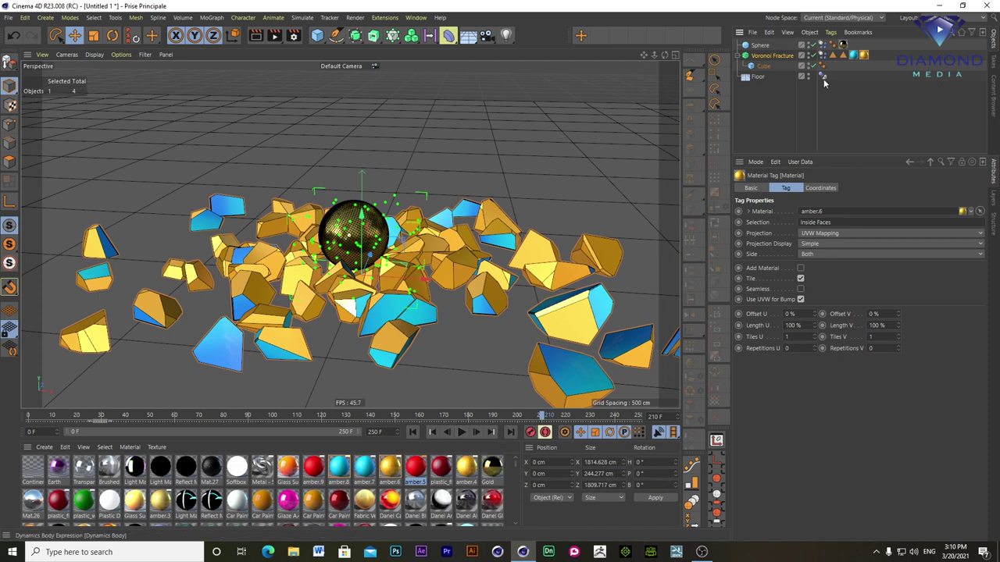
pyautogui.click(823, 54)
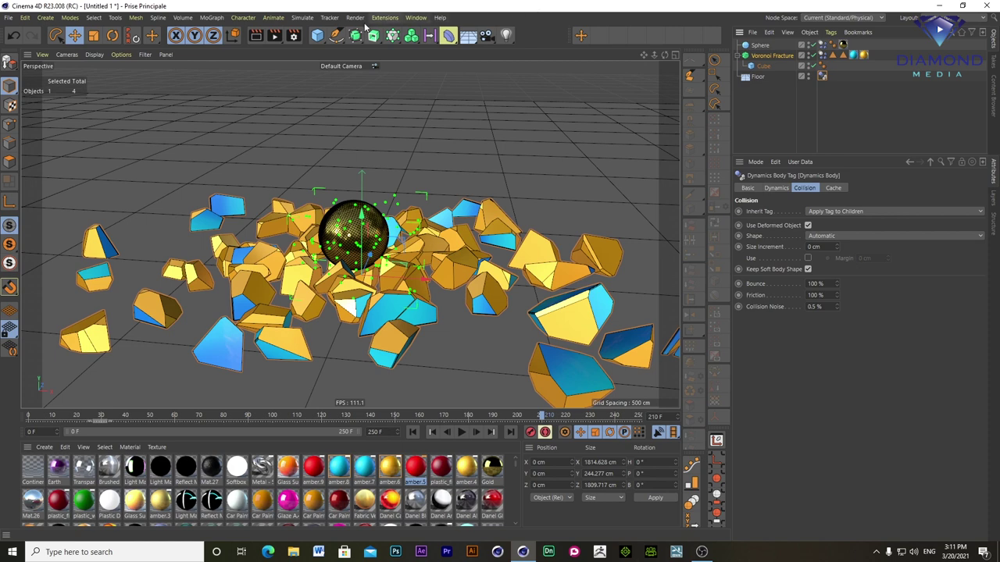
pyautogui.click(274, 17)
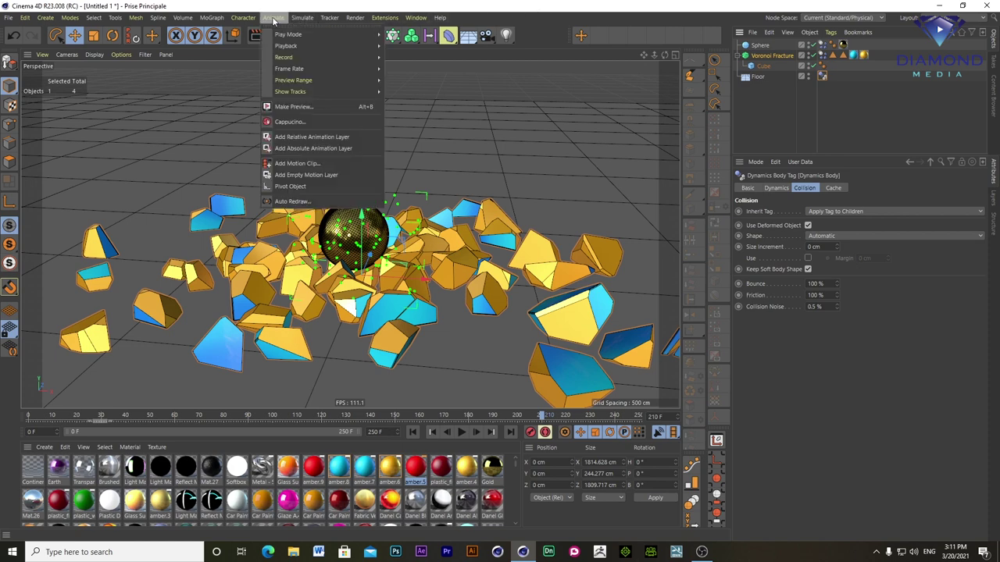
pyautogui.moveTo(302, 18)
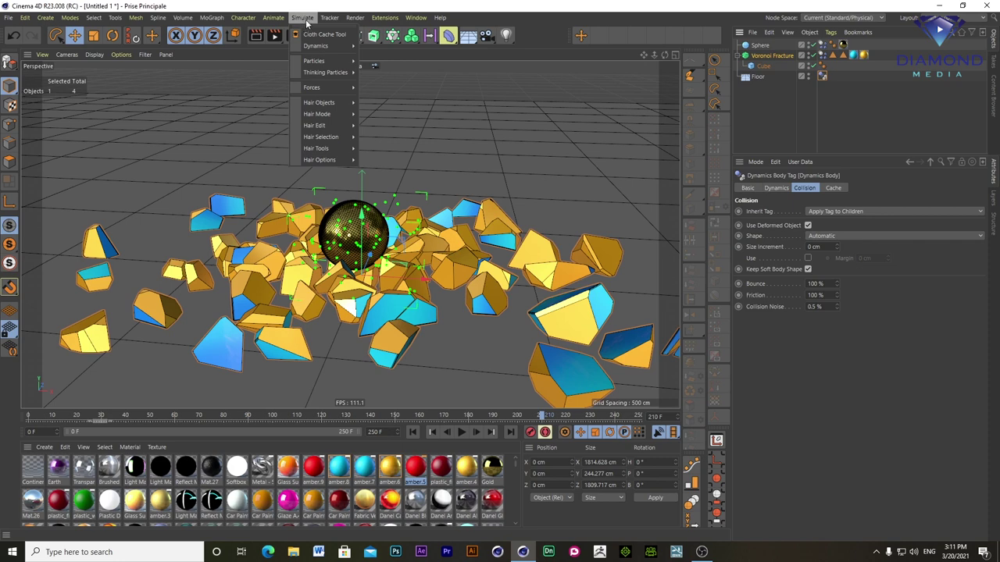
pyautogui.moveTo(320, 60)
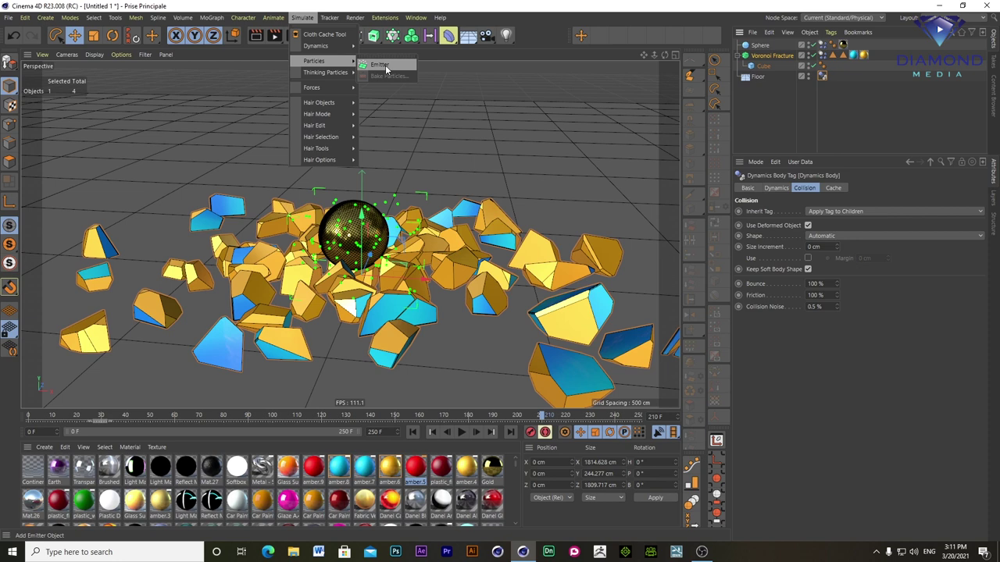
pyautogui.click(605, 6)
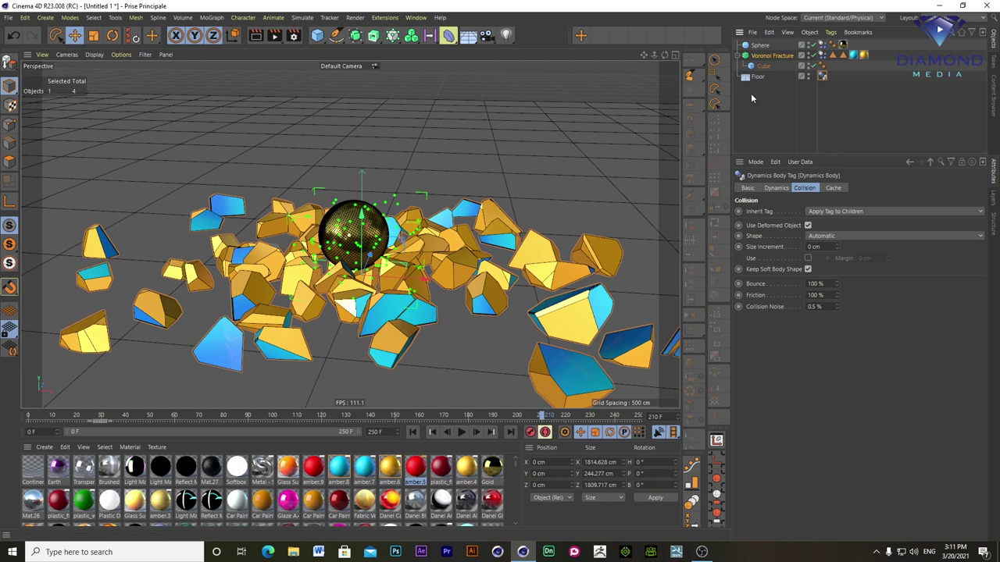
pyautogui.click(761, 46)
# - Delete the Sphere, Voronoi Fracture and Cube, keep the Floor, and add a particle Emitter
pyautogui.hotkey('ctrl', 'z')
pyautogui.hotkey('ctrl', 'z')
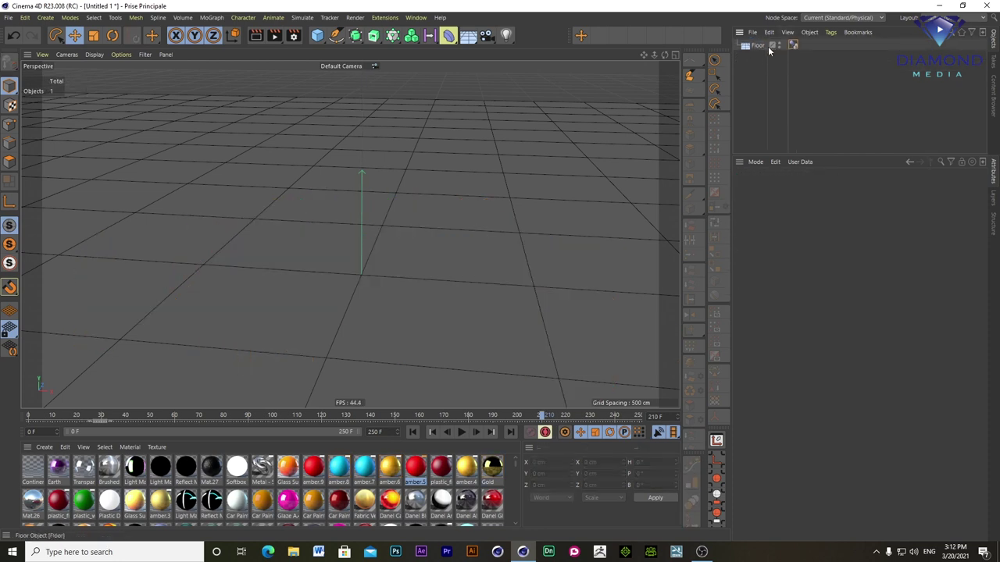
pyautogui.click(756, 47)
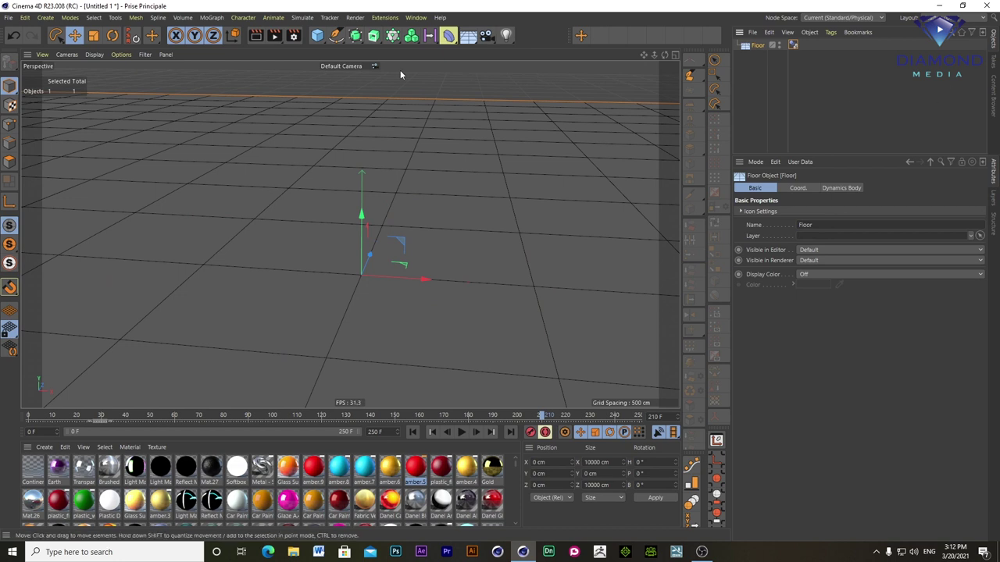
pyautogui.click(297, 19)
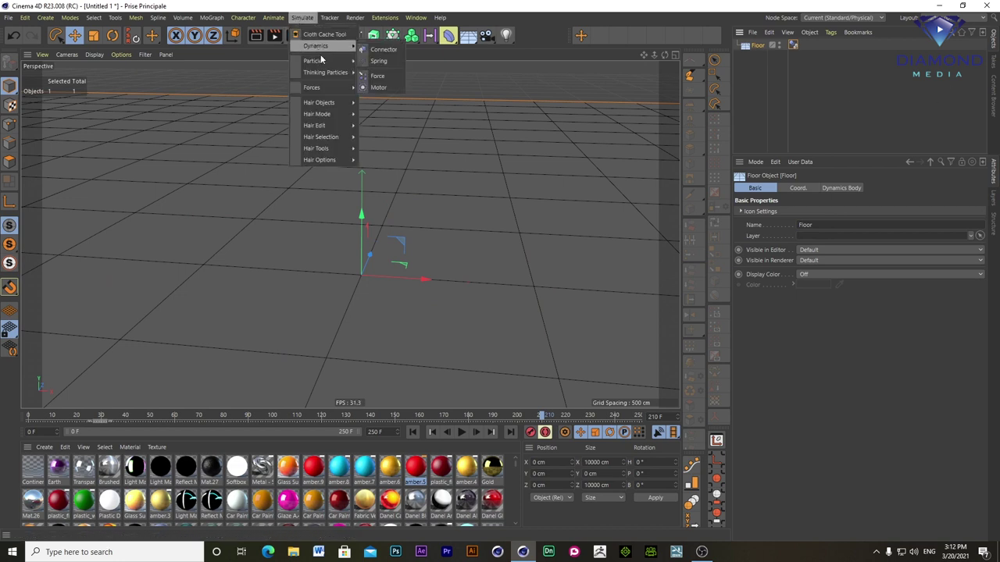
pyautogui.moveTo(314, 61)
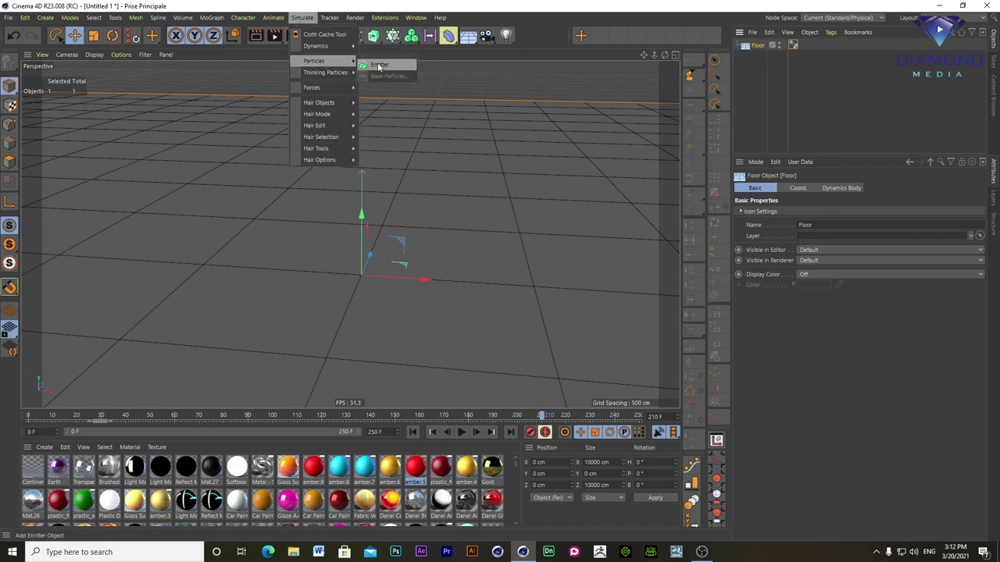
pyautogui.click(379, 64)
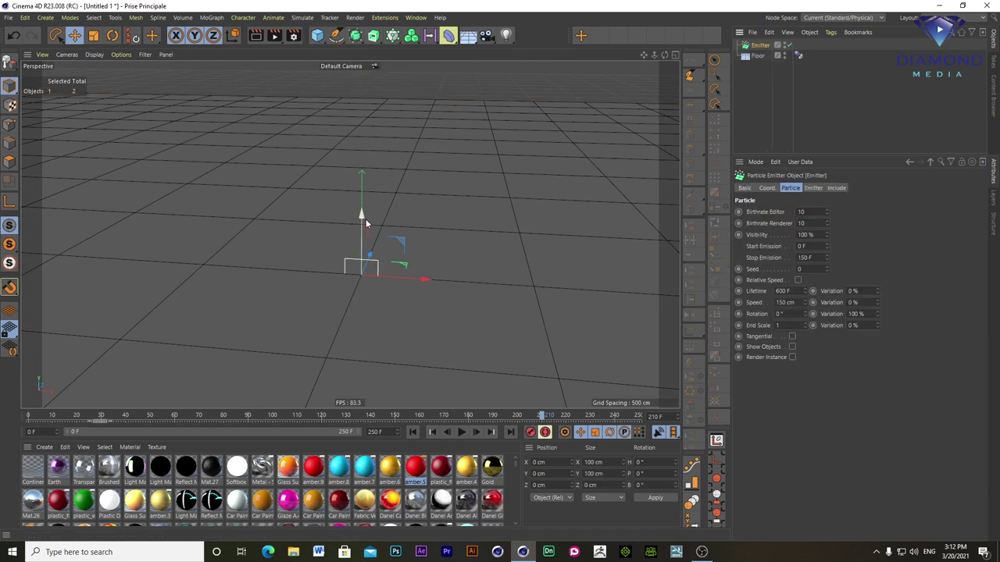
# - Raise the emitter slightly above the floor and review its settings pages
pyautogui.moveTo(365, 219); pyautogui.dragTo(362, 138)
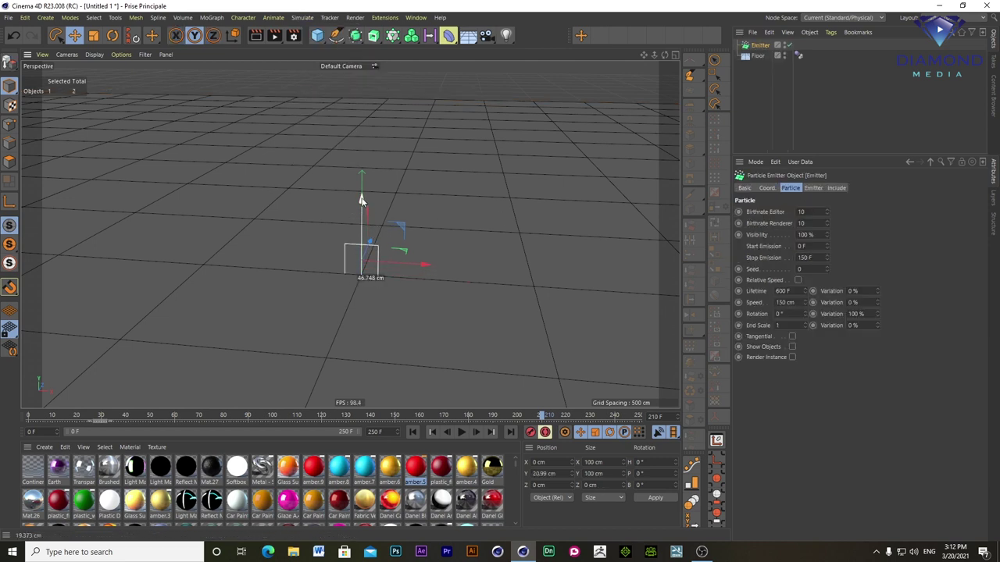
pyautogui.click(812, 188)
pyautogui.click(839, 188)
pyautogui.click(812, 188)
pyautogui.click(784, 188)
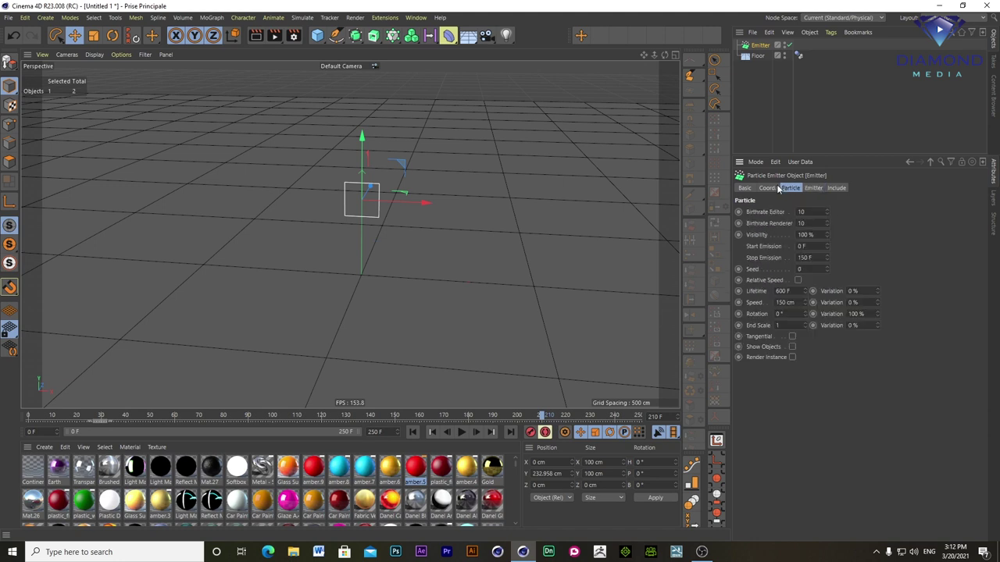
pyautogui.click(768, 188)
pyautogui.click(743, 189)
pyautogui.click(790, 189)
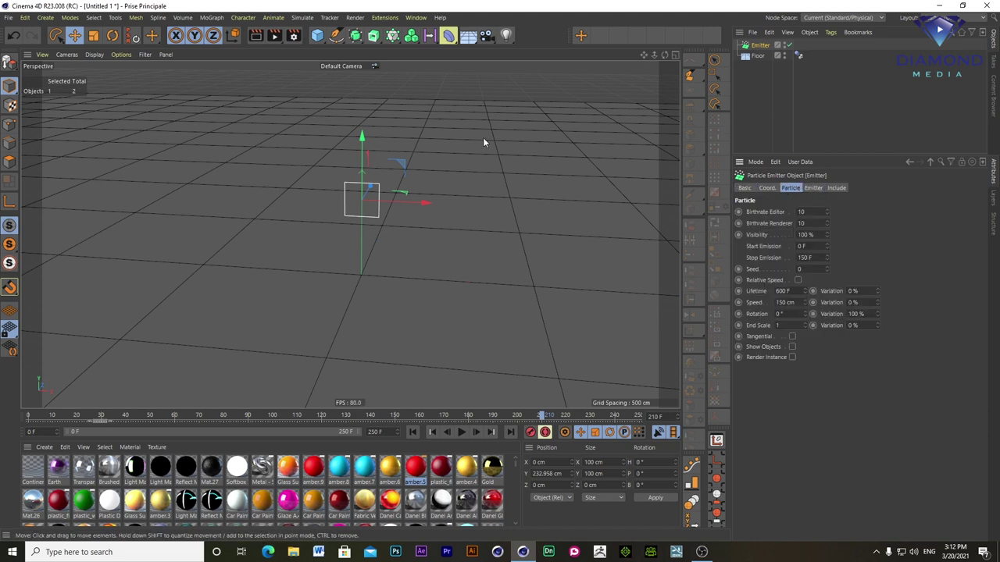
# - Scale the emitter to 240.3 cm and set its pitch to exactly -90° so it points down
pyautogui.click(93, 35)
pyautogui.moveTo(503, 251); pyautogui.dragTo(656, 209)
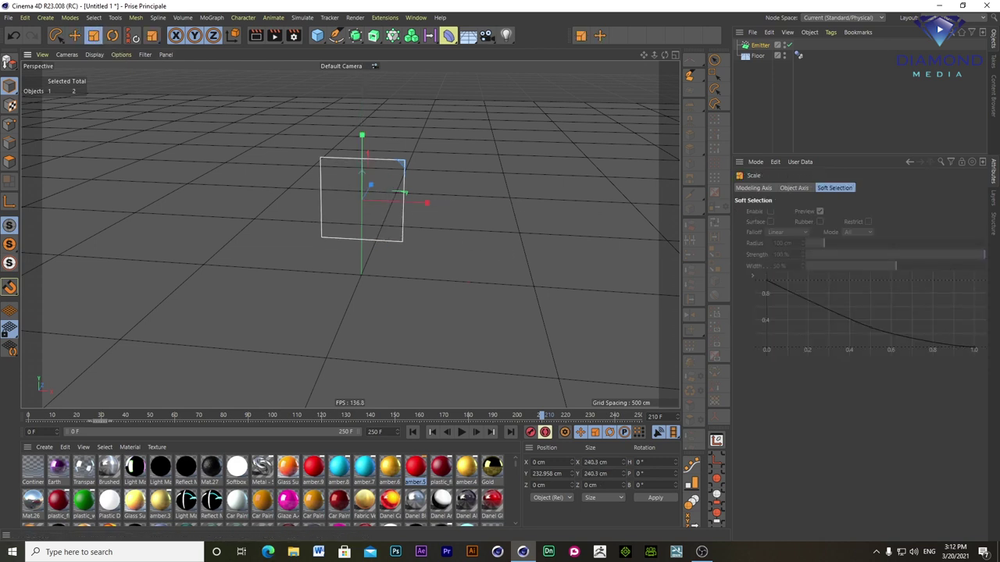
pyautogui.click(74, 36)
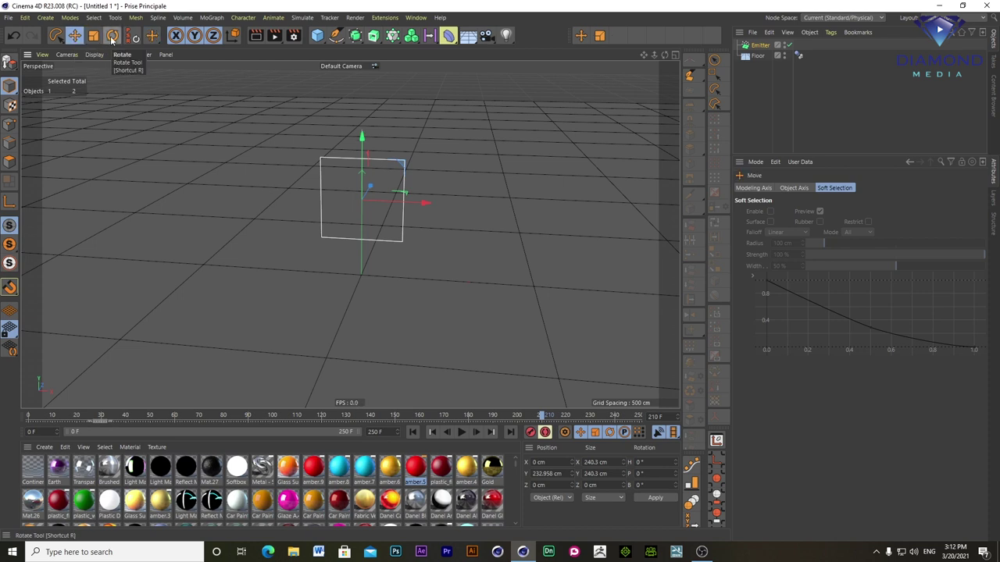
pyautogui.click(112, 36)
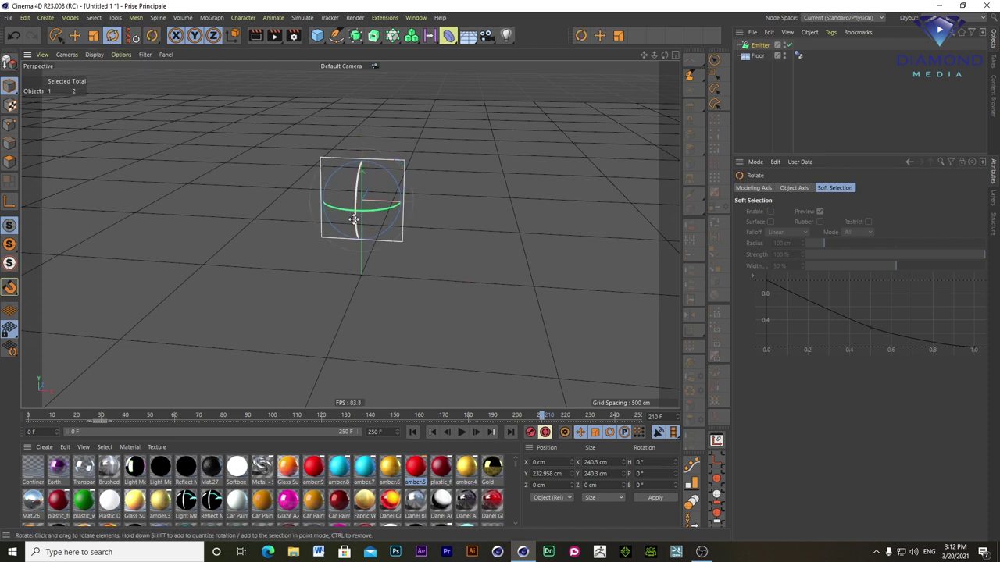
pyautogui.moveTo(356, 228); pyautogui.dragTo(359, 118)
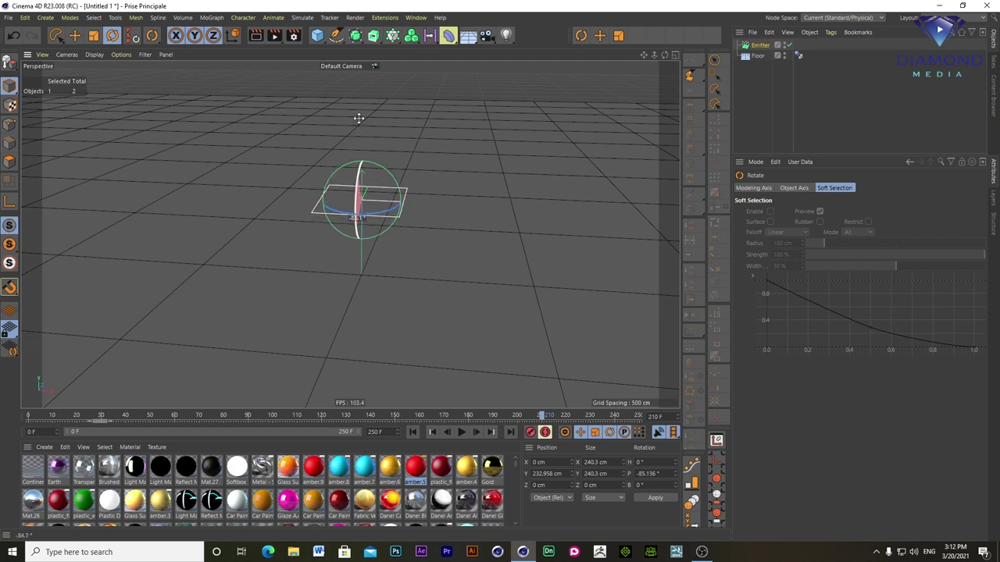
pyautogui.click(661, 474)
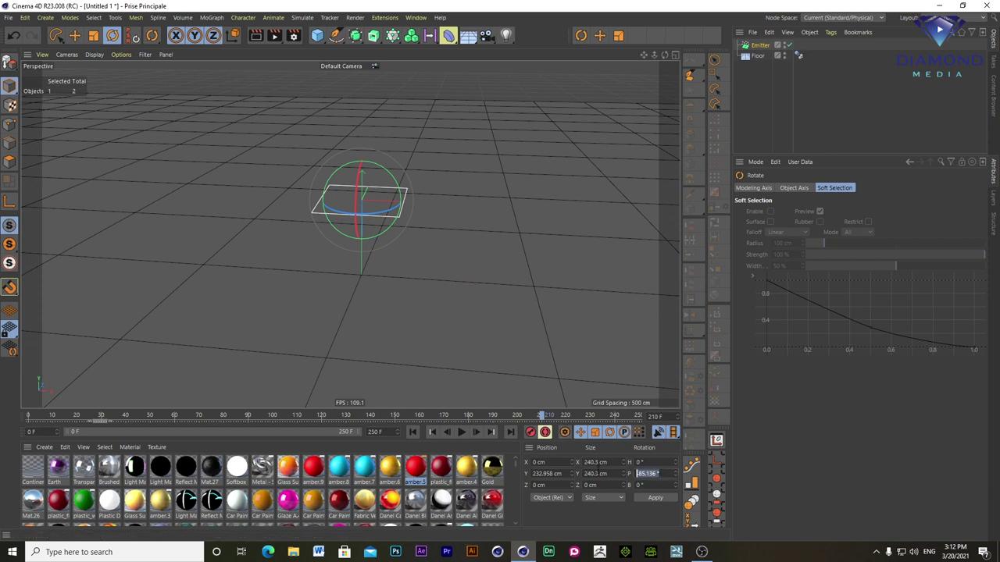
pyautogui.press('BackSpace')
pyautogui.write('-90')
pyautogui.press('Return')
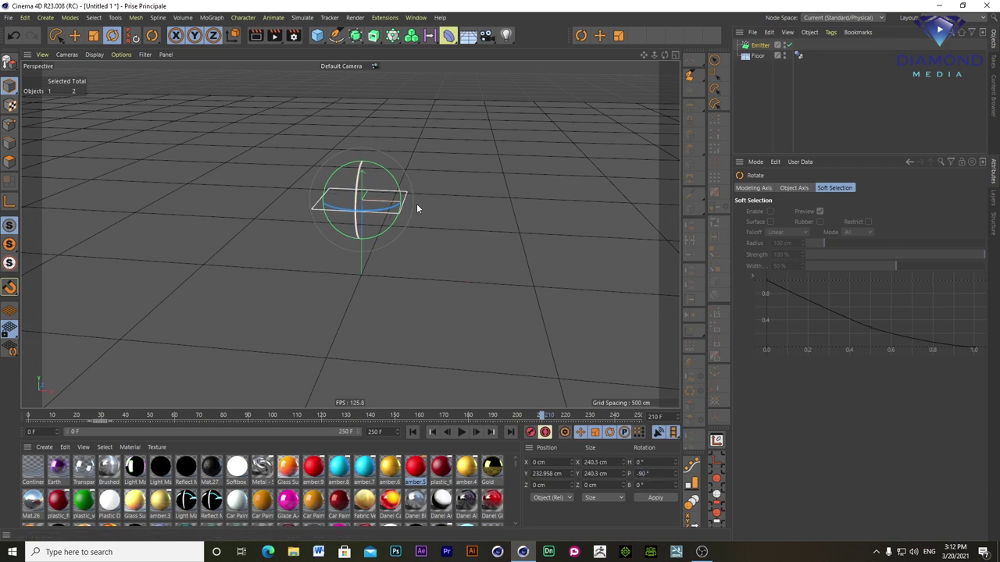
# - Lift the emitter to about Y 643 cm
pyautogui.click(74, 35)
pyautogui.moveTo(367, 254); pyautogui.dragTo(360, 154)
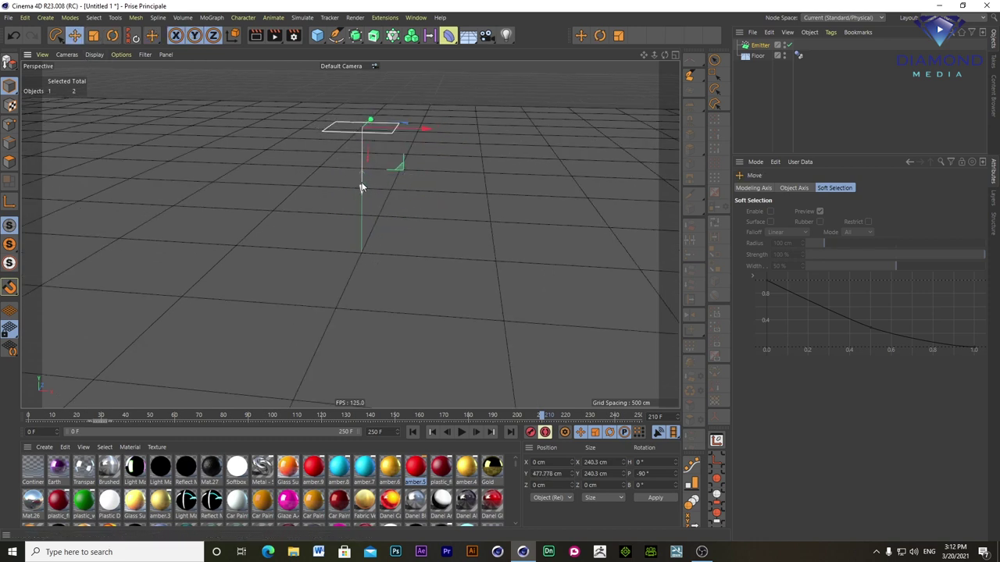
pyautogui.moveTo(361, 154); pyautogui.dragTo(361, 134)
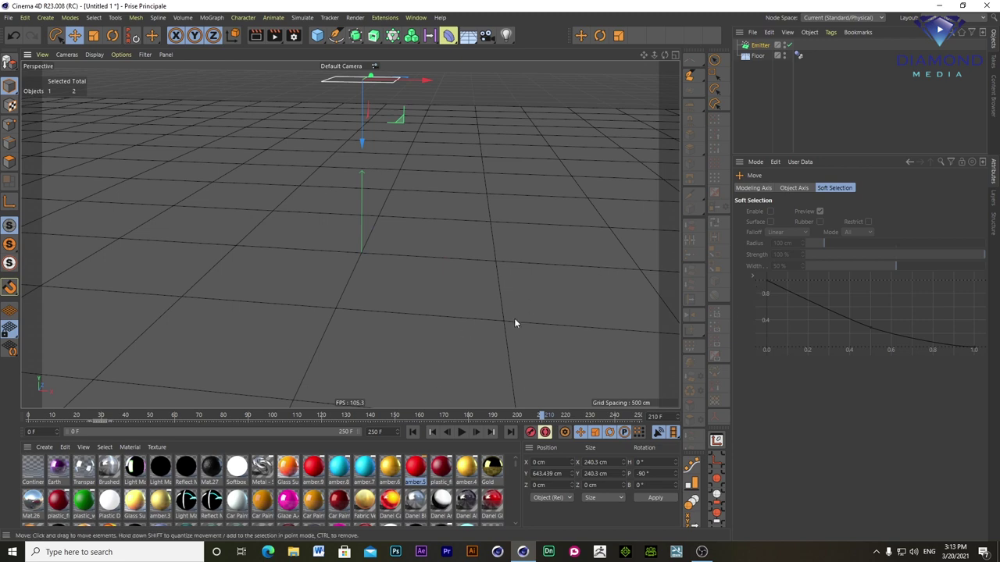
# - Import the 'stacks of money' FBX model from 4D Tutorial 2021 > Modeling
pyautogui.hotkey('ctrl', 'o')
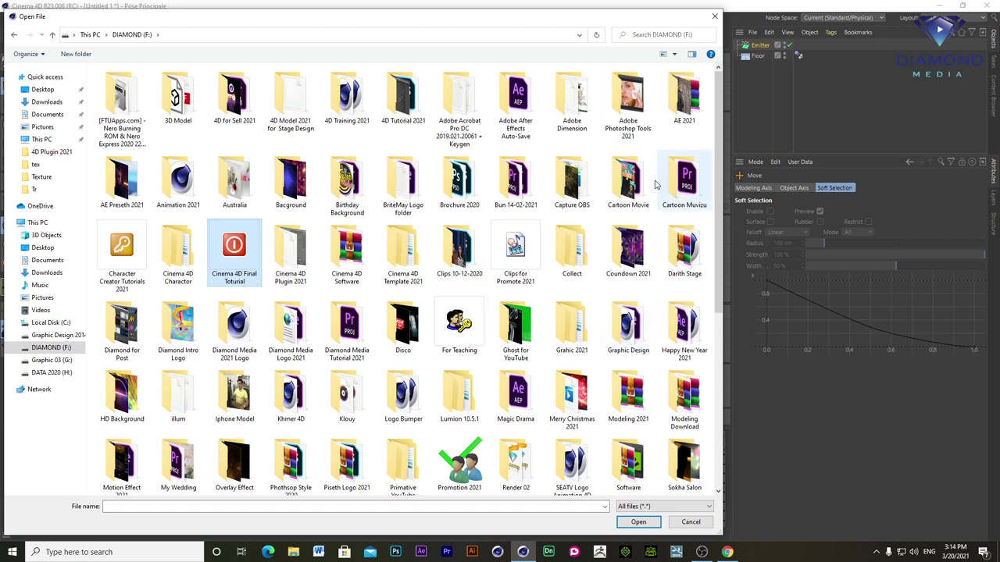
pyautogui.doubleClick(403, 97)
pyautogui.doubleClick(130, 85)
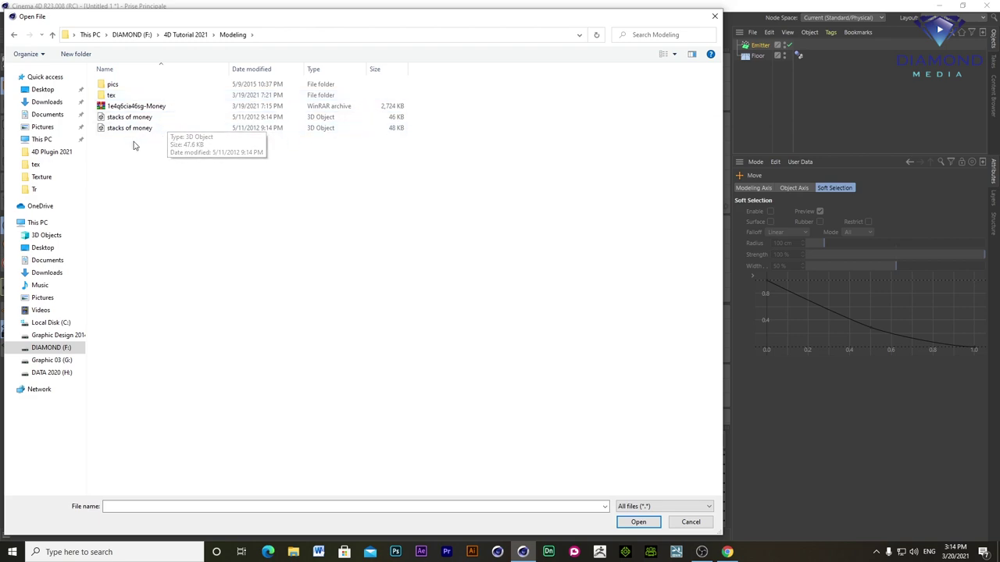
pyautogui.doubleClick(123, 117)
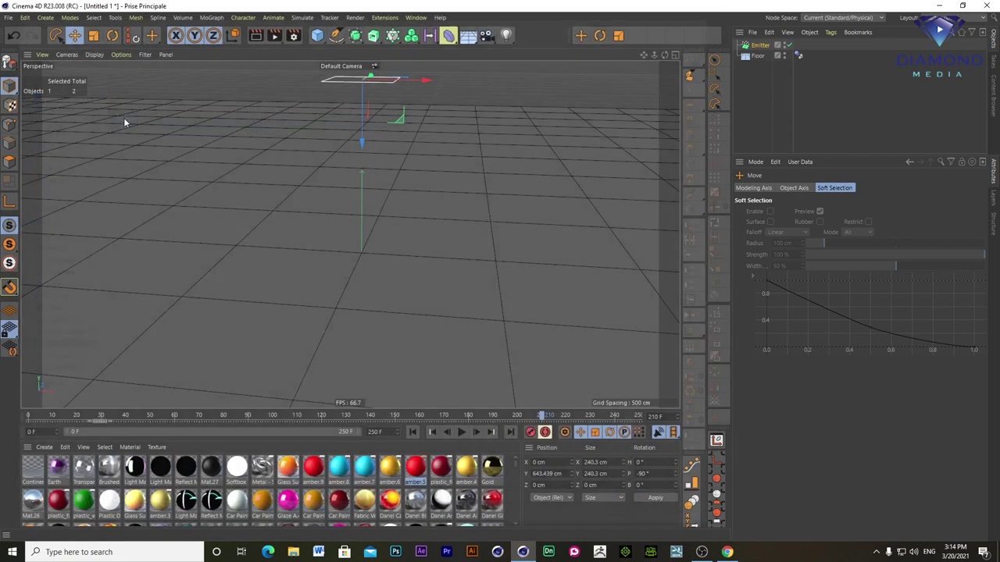
pyautogui.click(106, 315)
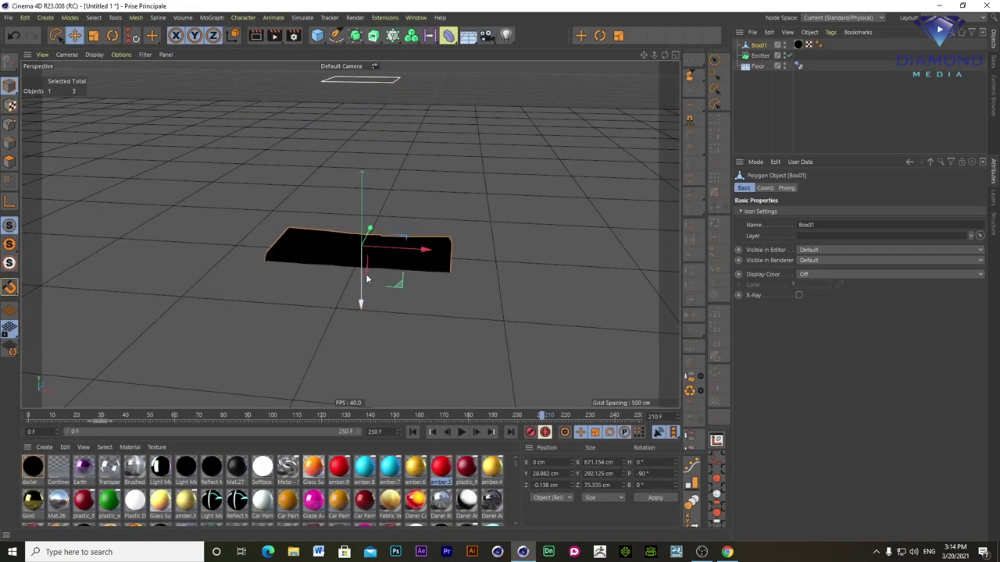
# - Position the Box01 money stack just above the floor at Y 121.035 cm
pyautogui.moveTo(359, 261); pyautogui.dragTo(364, 268)
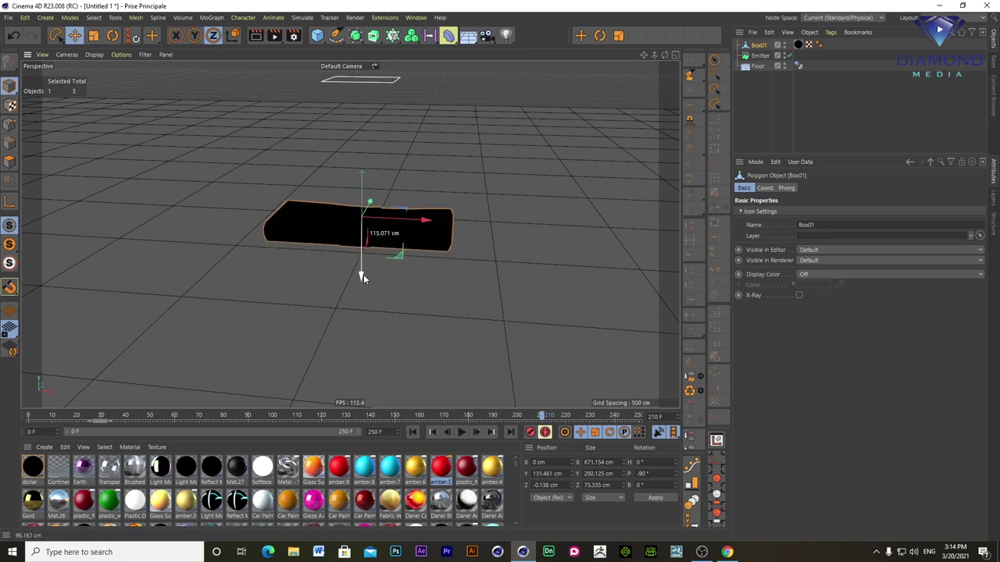
pyautogui.moveTo(364, 268); pyautogui.dragTo(369, 286)
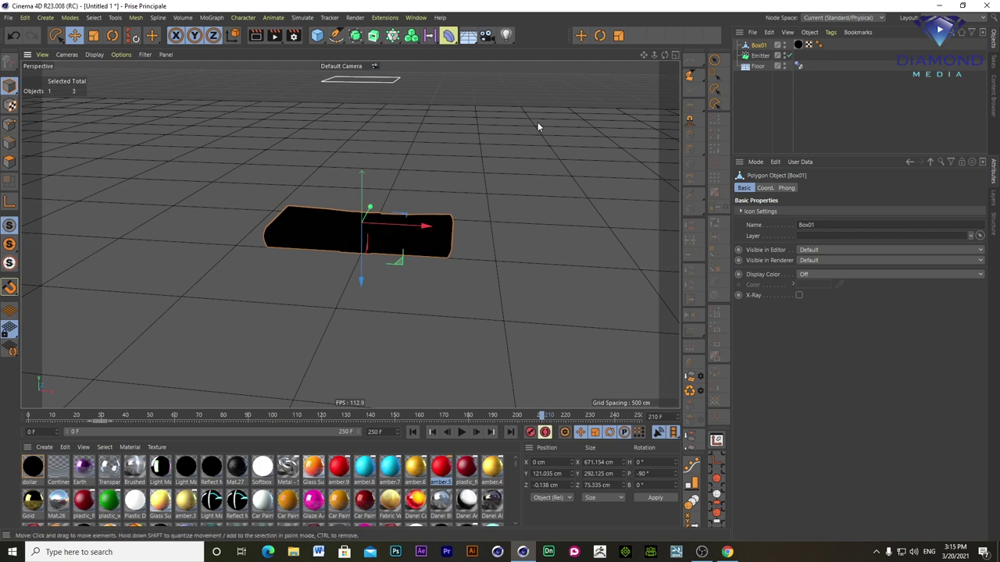
pyautogui.doubleClick(33, 467)
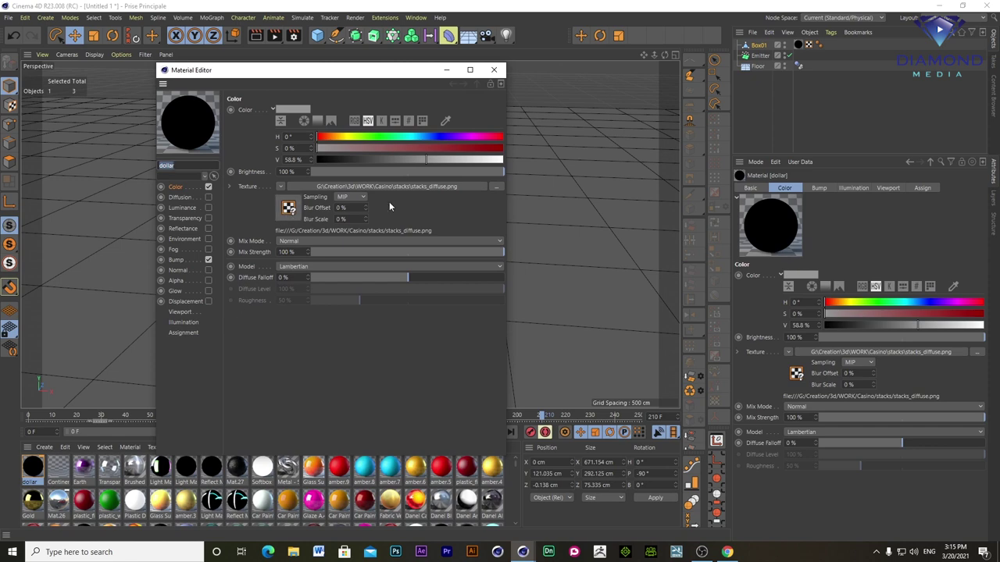
# - Set the dollar material's Color texture to stacks_diffuse_no_ao.jpg, copying it into the project
pyautogui.click(175, 187)
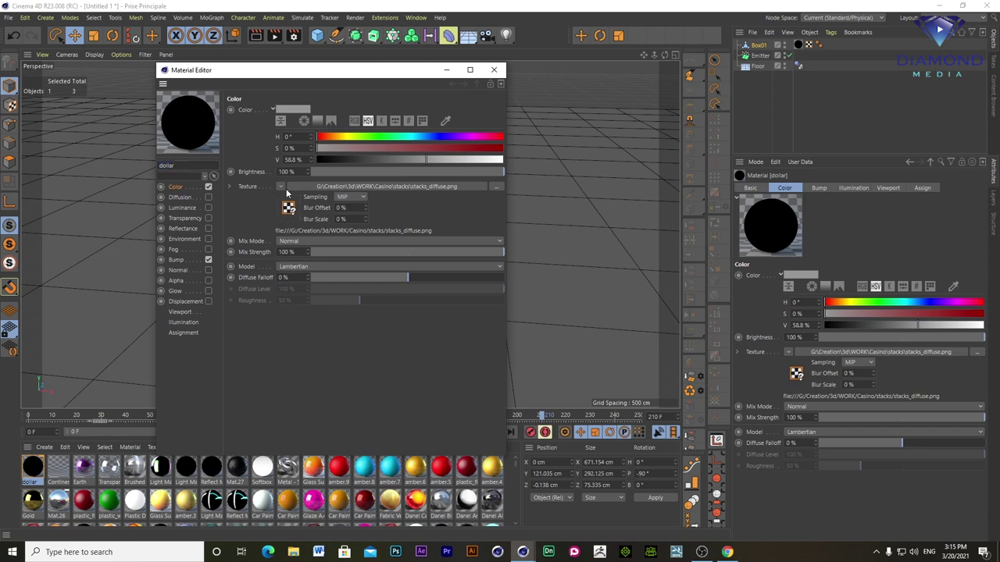
pyautogui.click(493, 185)
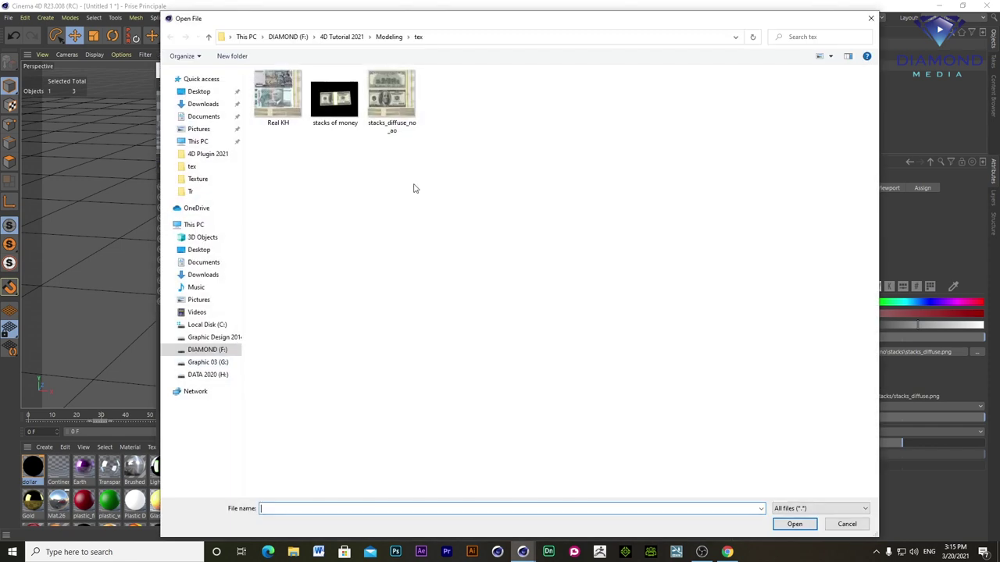
pyautogui.doubleClick(395, 93)
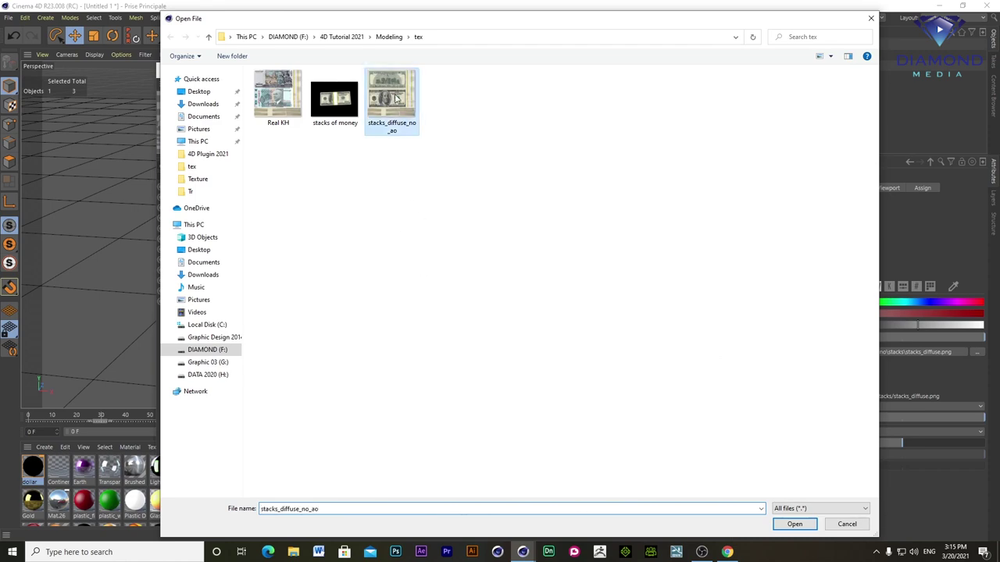
pyautogui.click(527, 322)
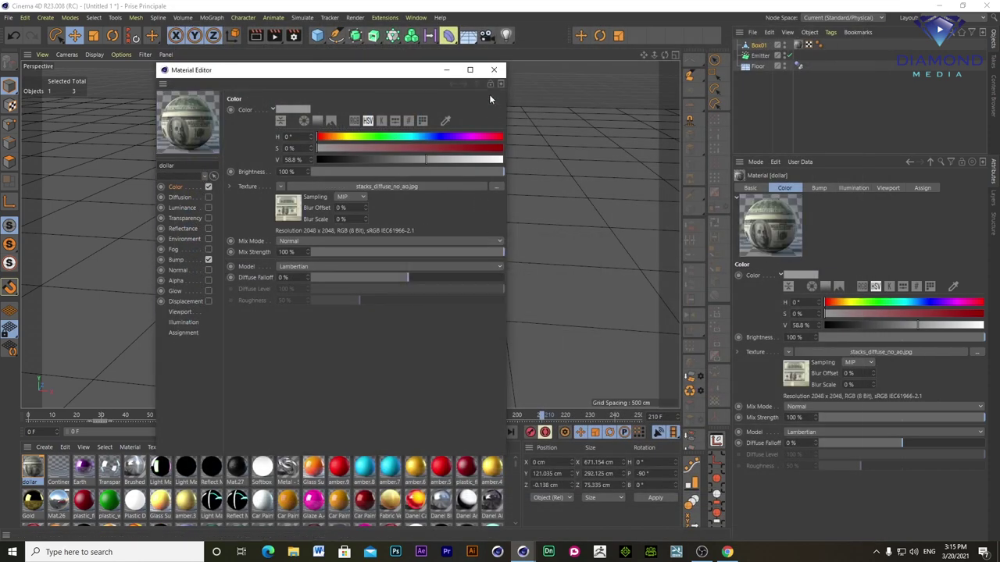
pyautogui.click(492, 72)
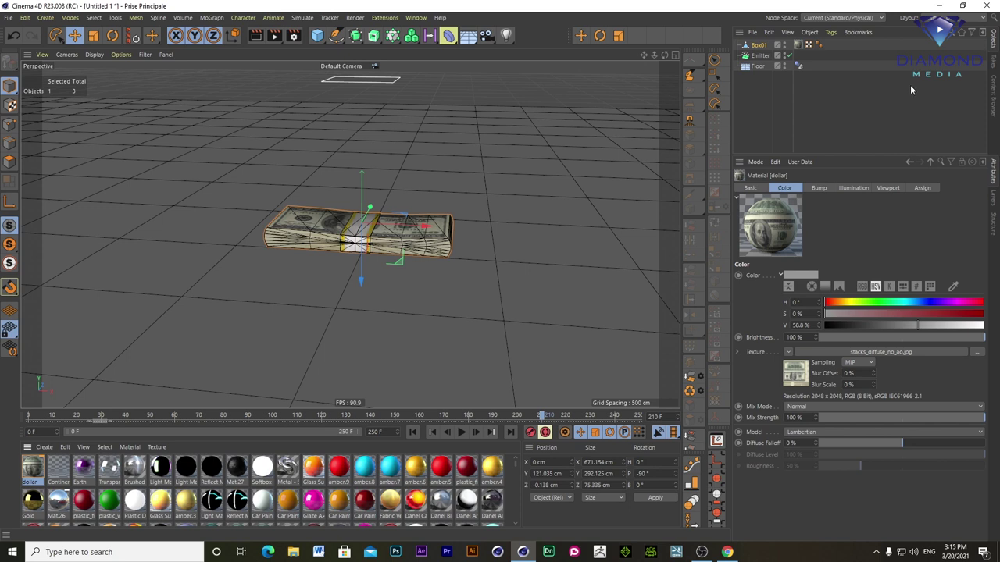
pyautogui.click(760, 47)
# - Duplicate the Box01 money stack with copy and paste
pyautogui.hotkey('ctrl', 'c')
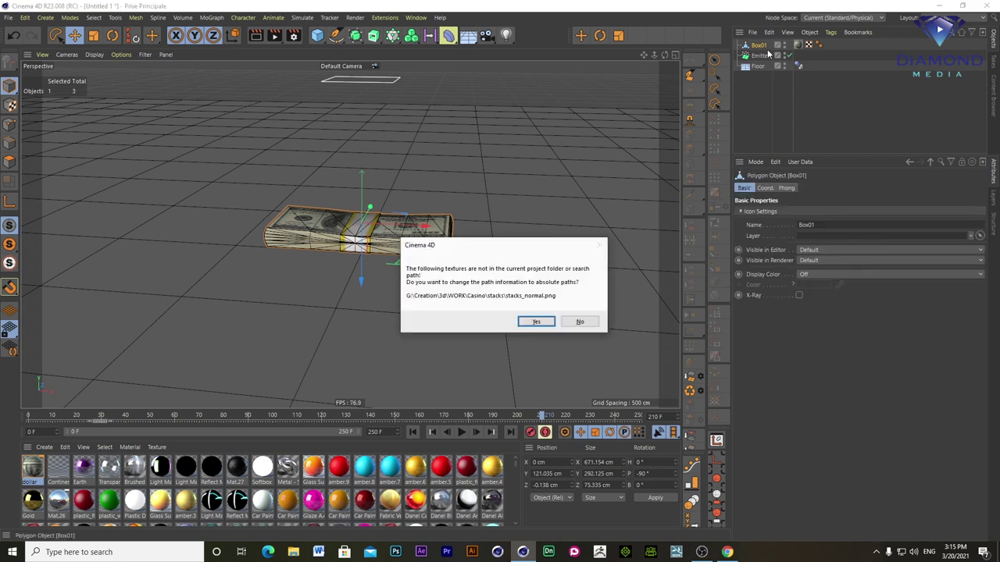
pyautogui.click(536, 321)
pyautogui.hotkey('ctrl', 'v')
pyautogui.click(799, 44)
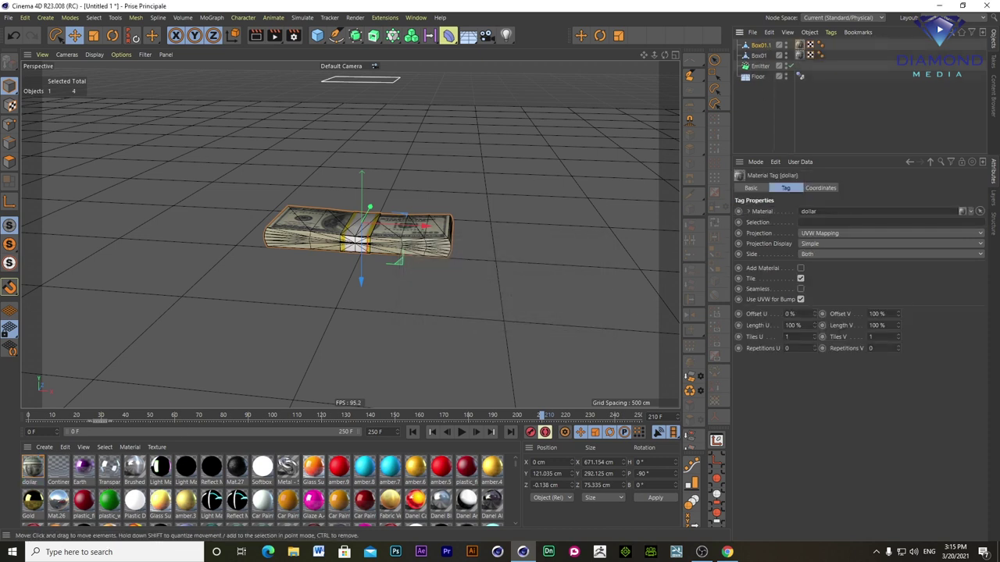
# - Create standard material Mat.28 textured with Real KH.jpg, and lift the duplicate stack above the first
pyautogui.click(44, 446)
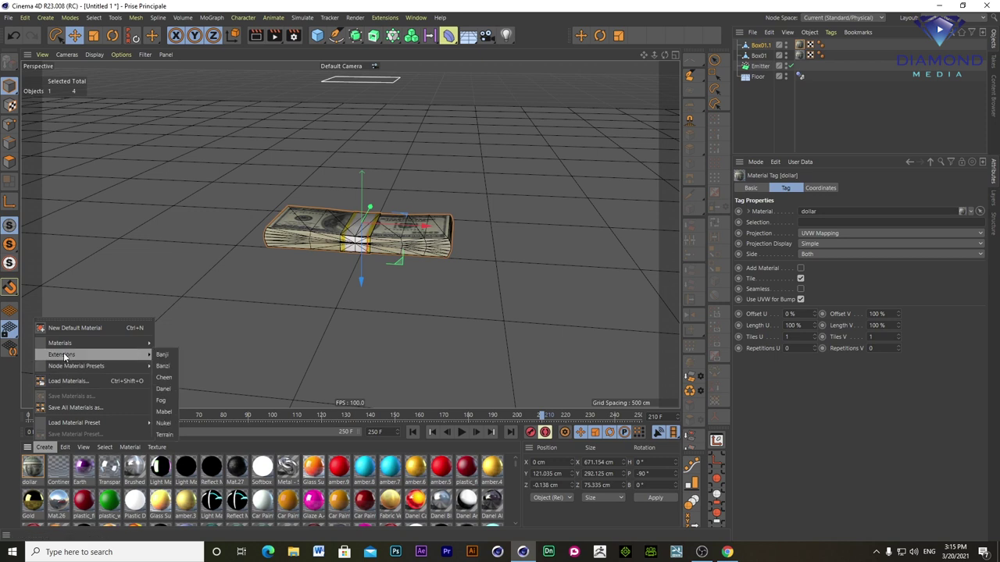
pyautogui.moveTo(60, 343)
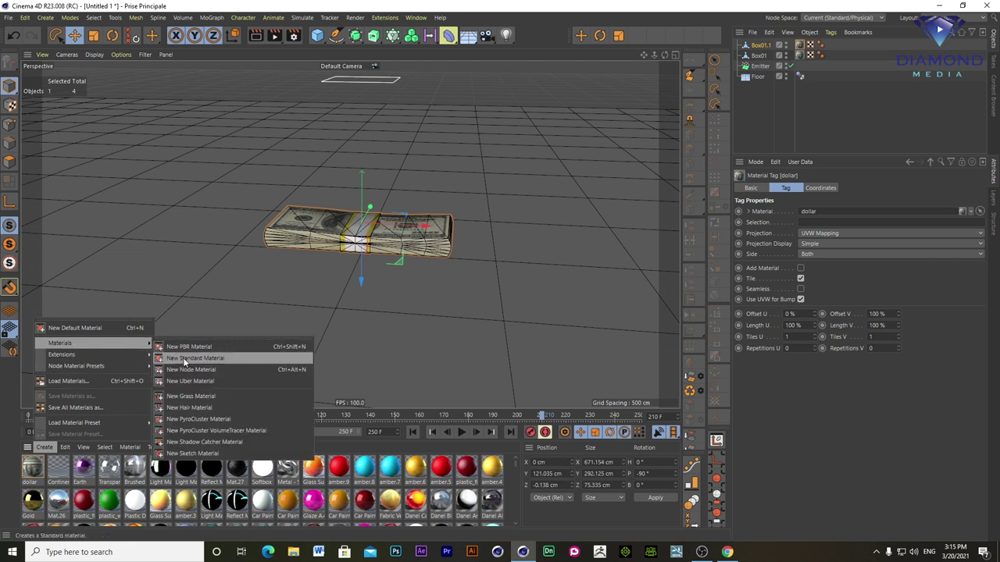
pyautogui.click(185, 359)
pyautogui.doubleClick(32, 469)
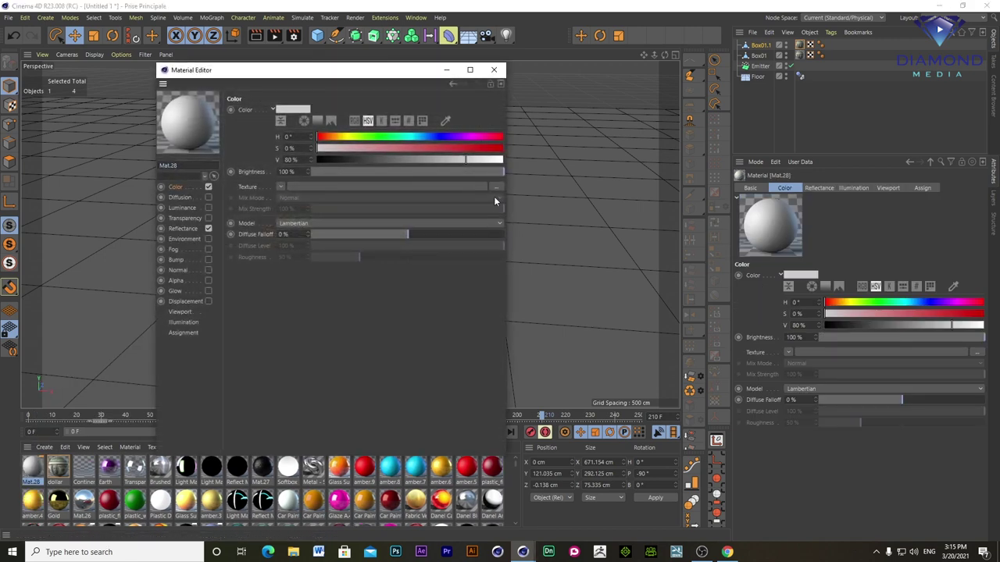
pyautogui.click(497, 187)
pyautogui.doubleClick(291, 100)
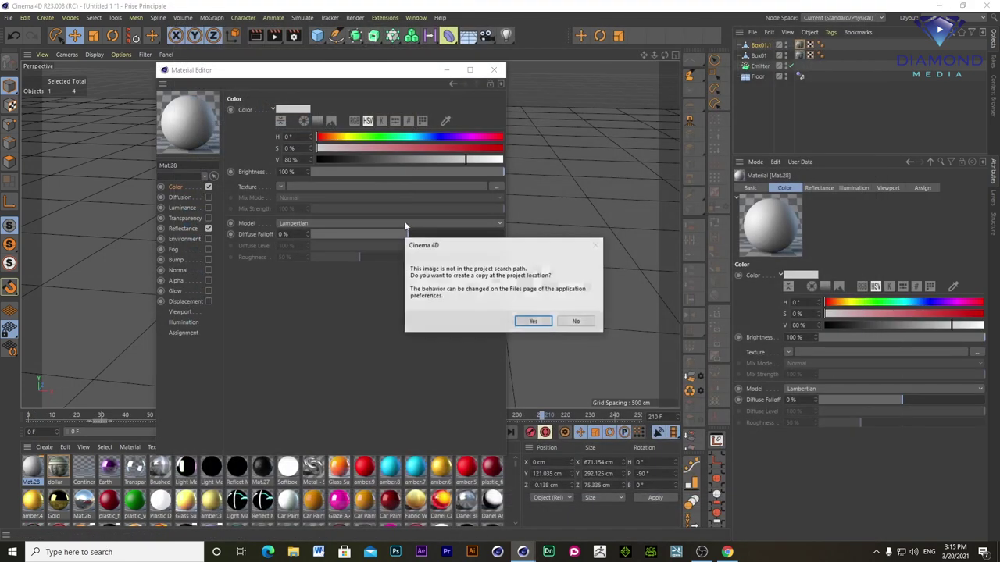
pyautogui.click(535, 321)
pyautogui.click(494, 70)
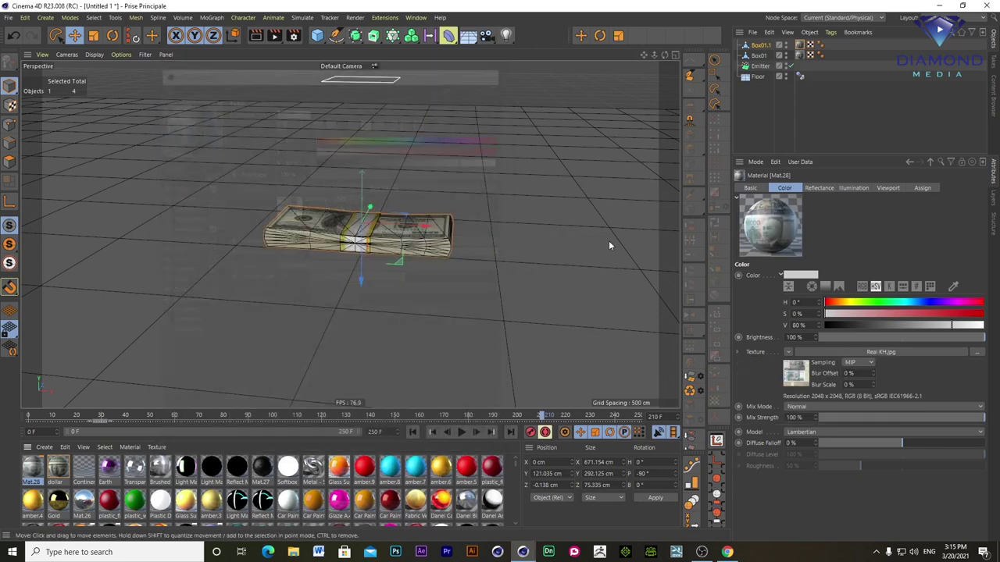
pyautogui.moveTo(374, 267)
pyautogui.mouseDown()
pyautogui.moveTo(323, 313)
pyautogui.moveTo(325, 271)
pyautogui.moveTo(358, 218)
pyautogui.mouseUp()
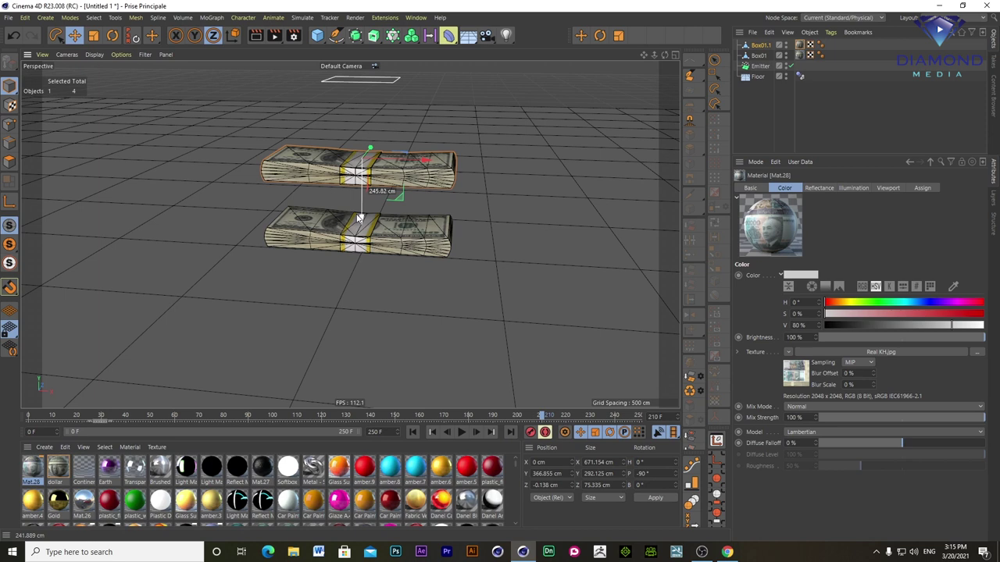
# - Assign Mat.28 to the upper money stack's material tag
pyautogui.click(798, 43)
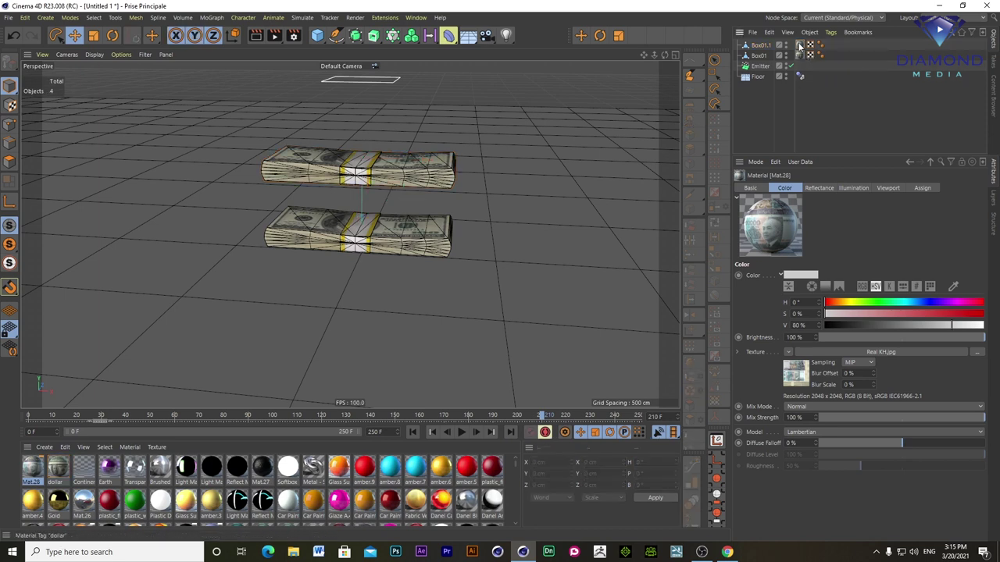
pyautogui.moveTo(797, 42)
pyautogui.mouseDown()
pyautogui.moveTo(732, 77)
pyautogui.moveTo(802, 46)
pyautogui.mouseUp()
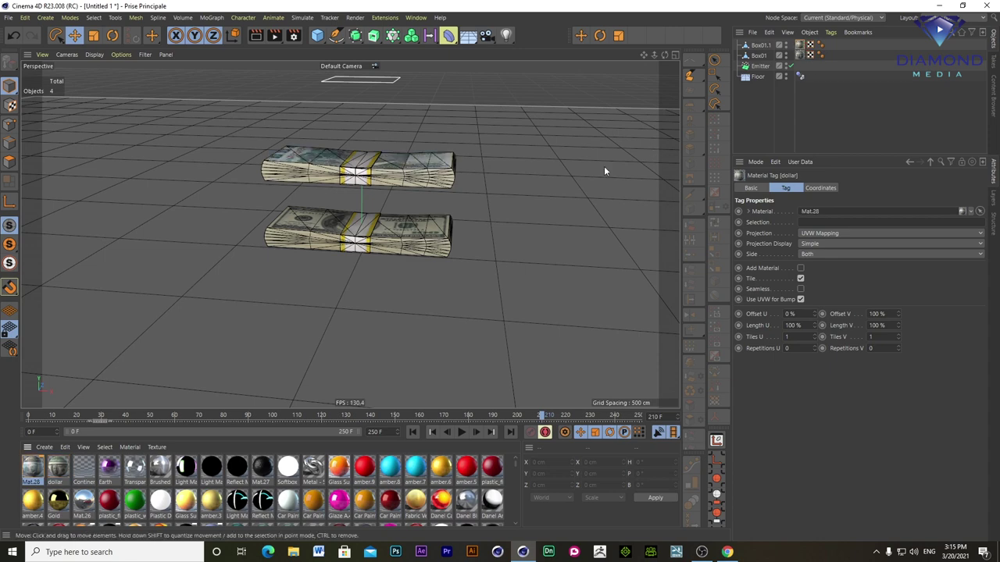
pyautogui.moveTo(479, 179)
pyautogui.keyDown('alt'); pyautogui.mouseDown()
pyautogui.moveTo(474, 215)
pyautogui.moveTo(443, 238)
pyautogui.moveTo(477, 196)
pyautogui.moveTo(424, 198)
pyautogui.moveTo(394, 258)
pyautogui.moveTo(426, 224)
pyautogui.mouseUp(); pyautogui.keyUp('alt')
# - Raise the particle emitter to about 1002 cm, high above the money stacks
pyautogui.click(352, 153)
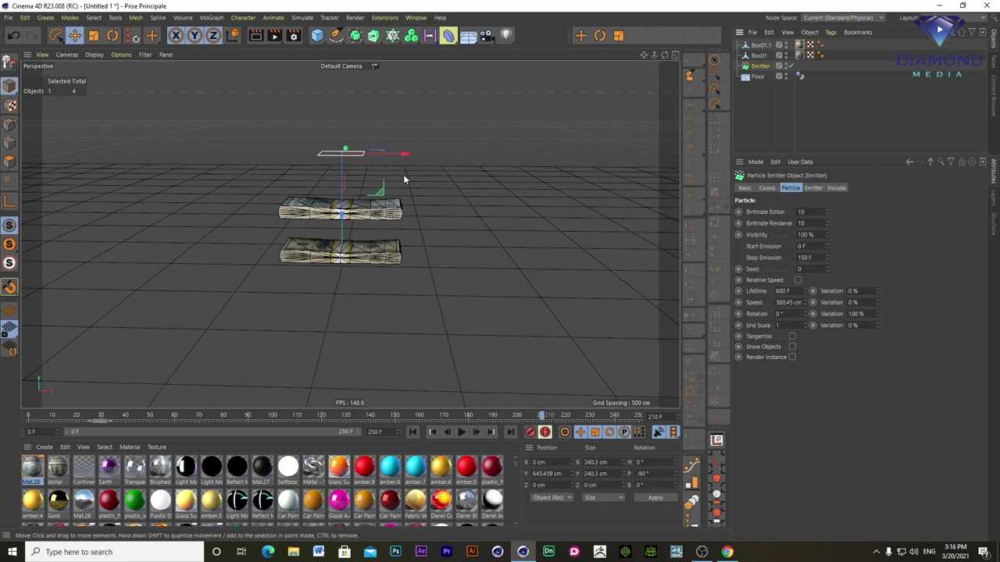
pyautogui.moveTo(345, 221)
pyautogui.mouseDown()
pyautogui.moveTo(347, 156)
pyautogui.moveTo(373, 161)
pyautogui.moveTo(384, 184)
pyautogui.mouseUp()
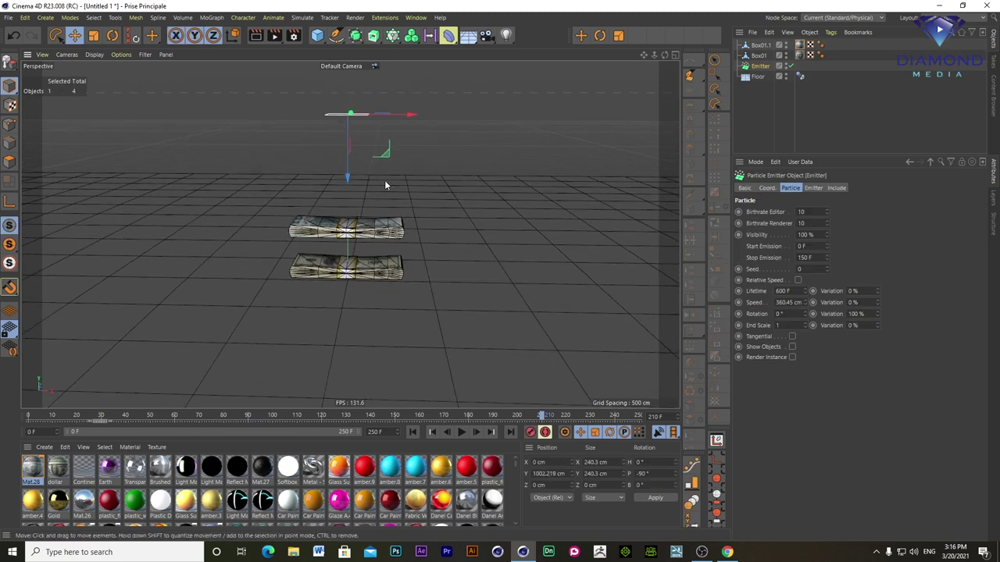
pyautogui.keyDown('alt'); pyautogui.moveTo(414, 181); pyautogui.dragTo(405, 160); pyautogui.keyUp('alt')
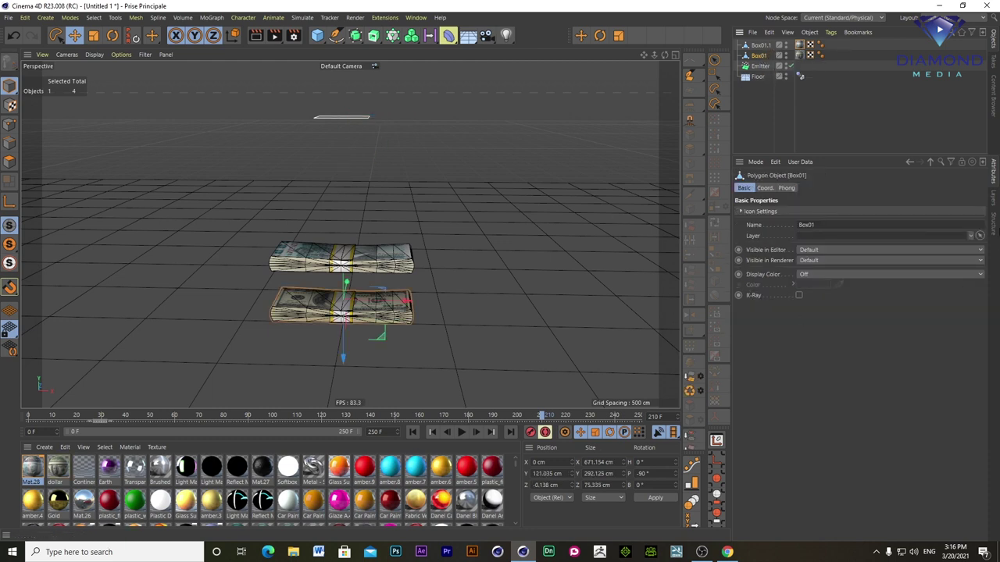
# - Make Box01 a child of the Emitter so it emits copies of the money stack
pyautogui.click(462, 432)
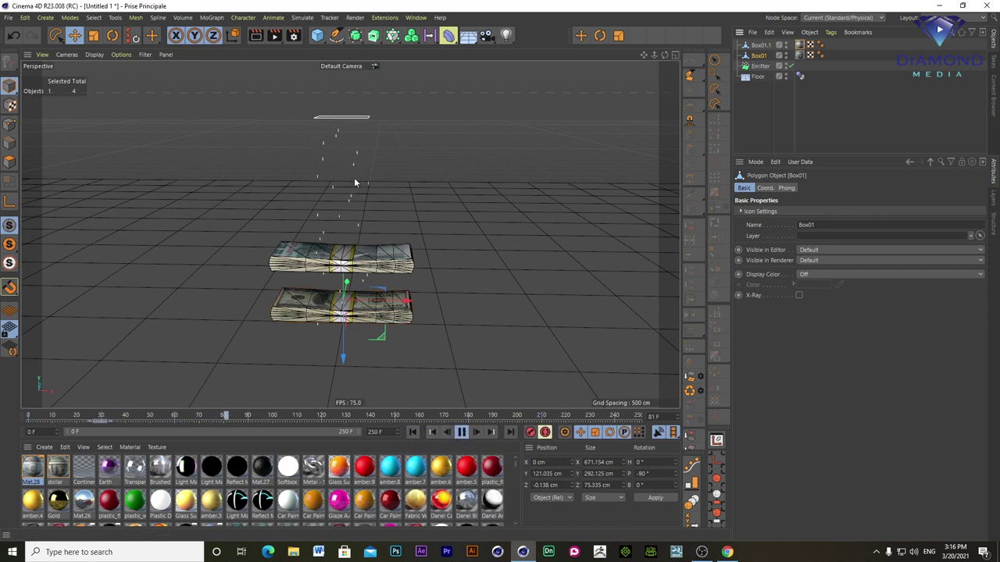
pyautogui.click(463, 433)
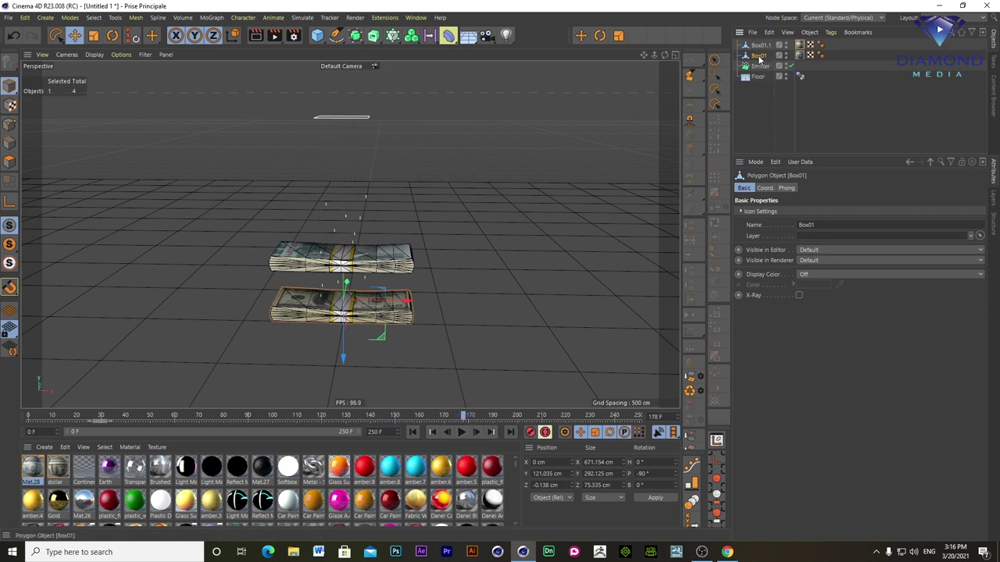
pyautogui.moveTo(759, 71); pyautogui.dragTo(760, 70)
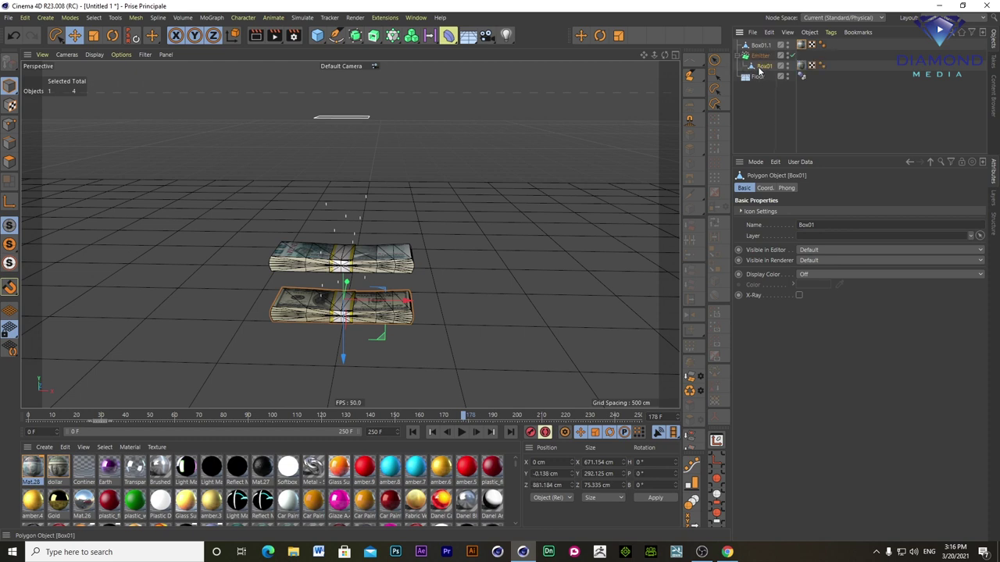
pyautogui.click(761, 57)
# - Rewind and replay the animation to preview Box01 stacks raining onto the floor
pyautogui.click(412, 432)
pyautogui.click(461, 432)
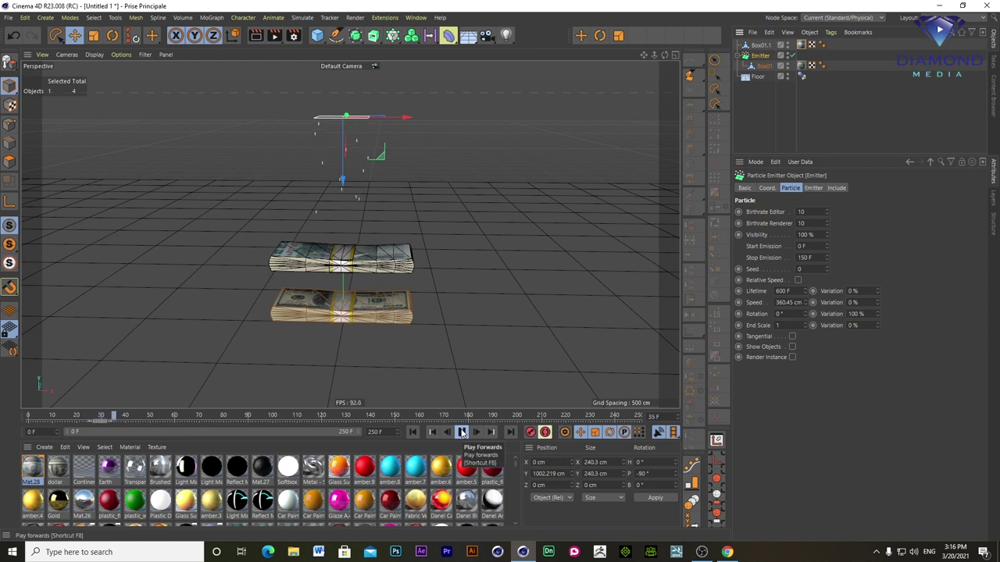
pyautogui.click(461, 432)
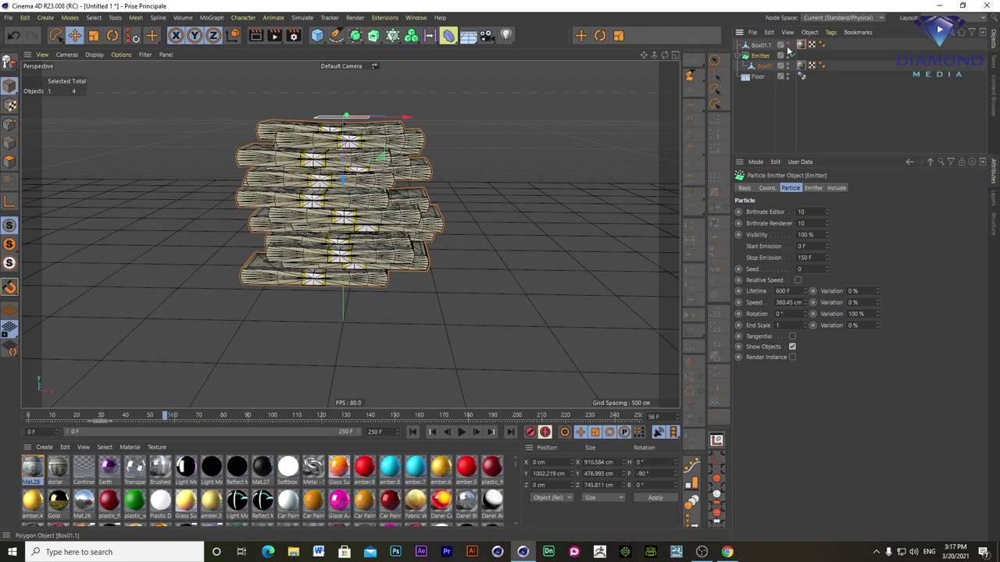
pyautogui.click(412, 432)
pyautogui.click(461, 432)
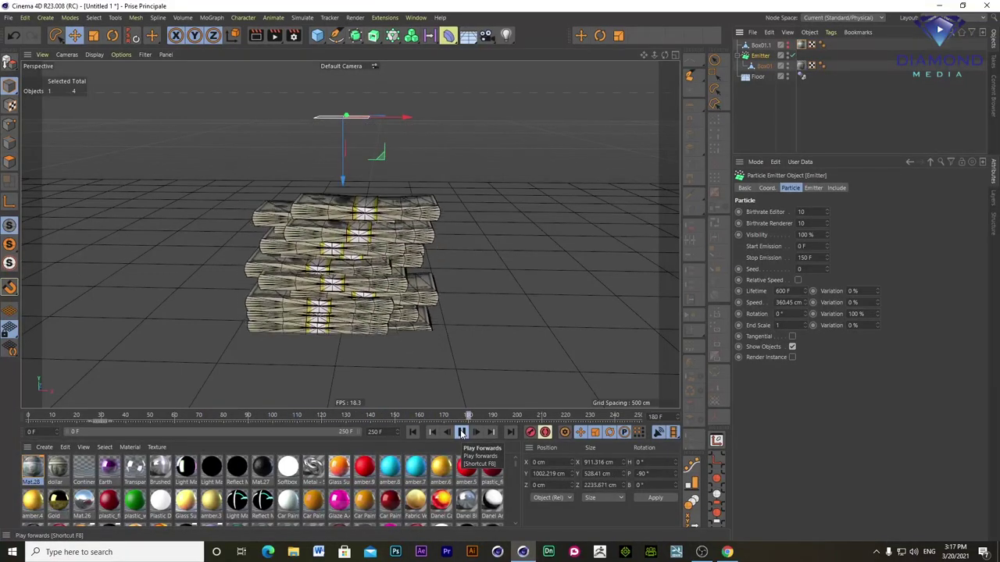
pyautogui.click(462, 433)
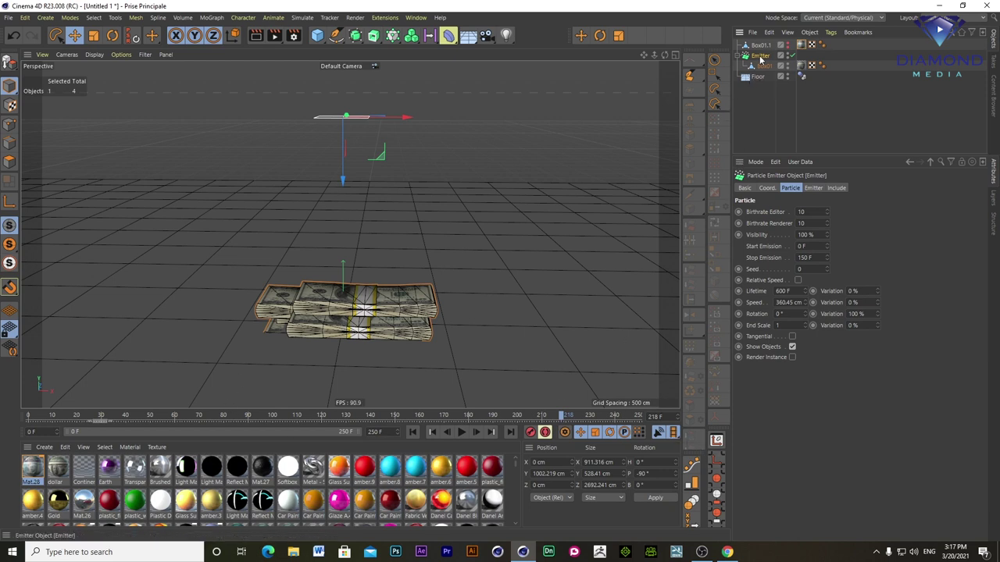
# - Add a Rigid Body simulation tag to the Emitter and preview the stacks falling
pyautogui.rightClick(760, 60)
pyautogui.moveTo(794, 177)
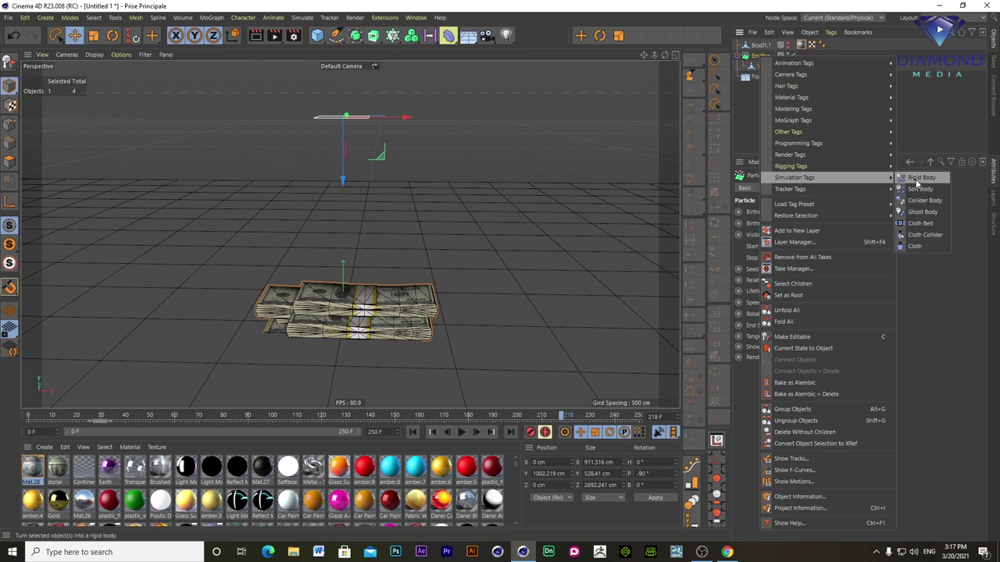
pyautogui.click(918, 178)
pyautogui.click(806, 188)
pyautogui.click(412, 432)
pyautogui.click(460, 432)
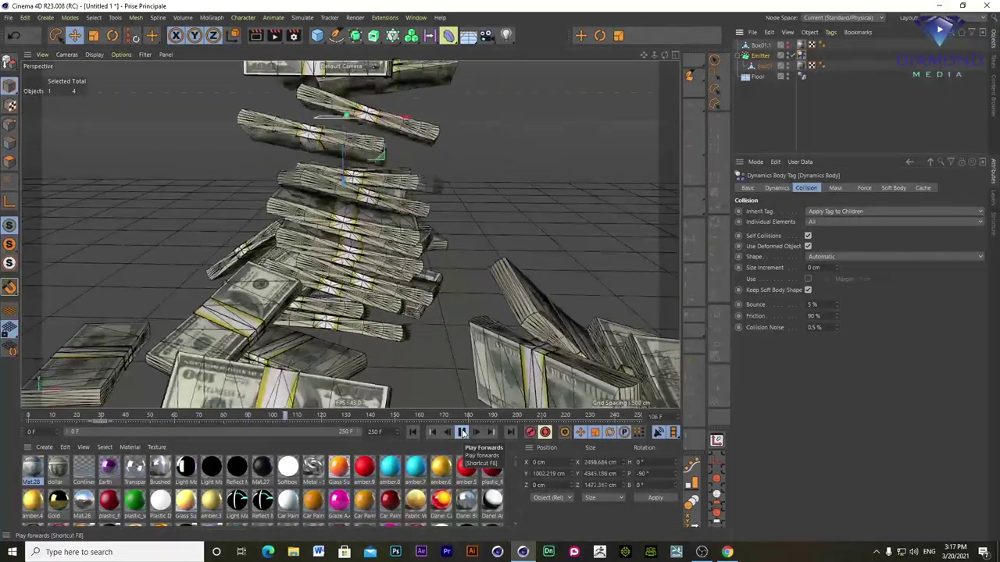
pyautogui.click(461, 432)
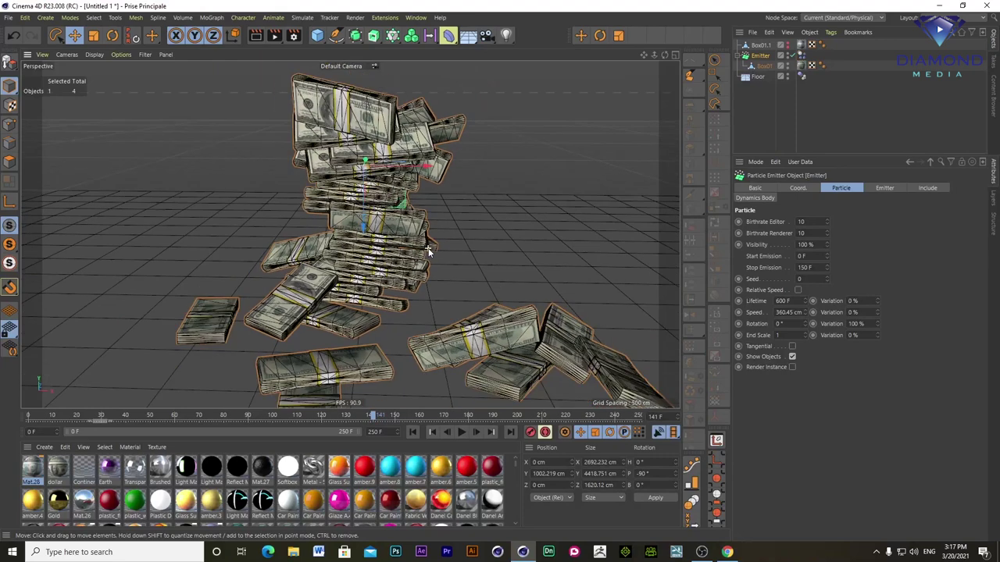
# - Shrink Box01 to about 533.567 × 232.239 × 59.891 cm and replay the simulation
pyautogui.click(763, 66)
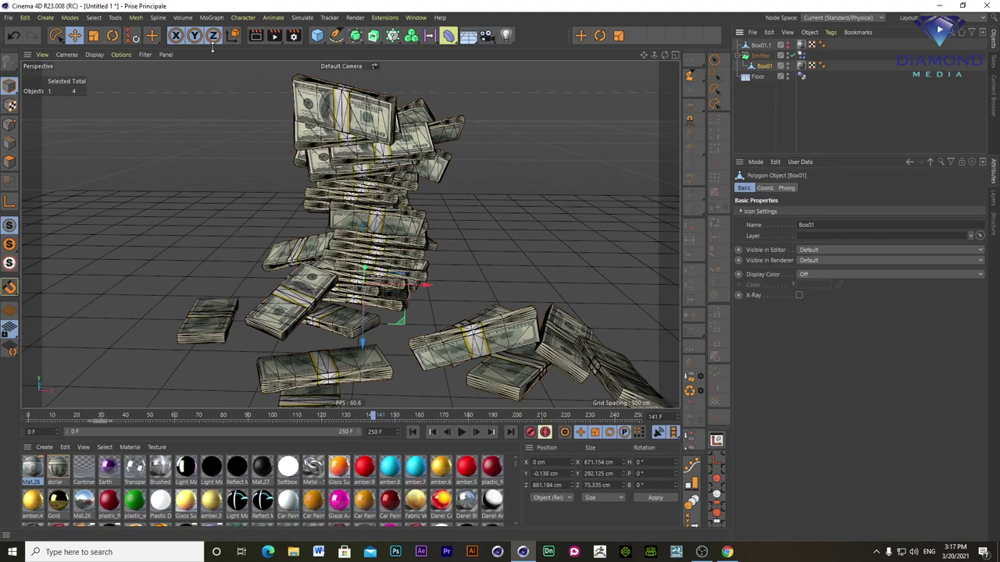
pyautogui.click(93, 35)
pyautogui.moveTo(482, 175); pyautogui.dragTo(462, 224)
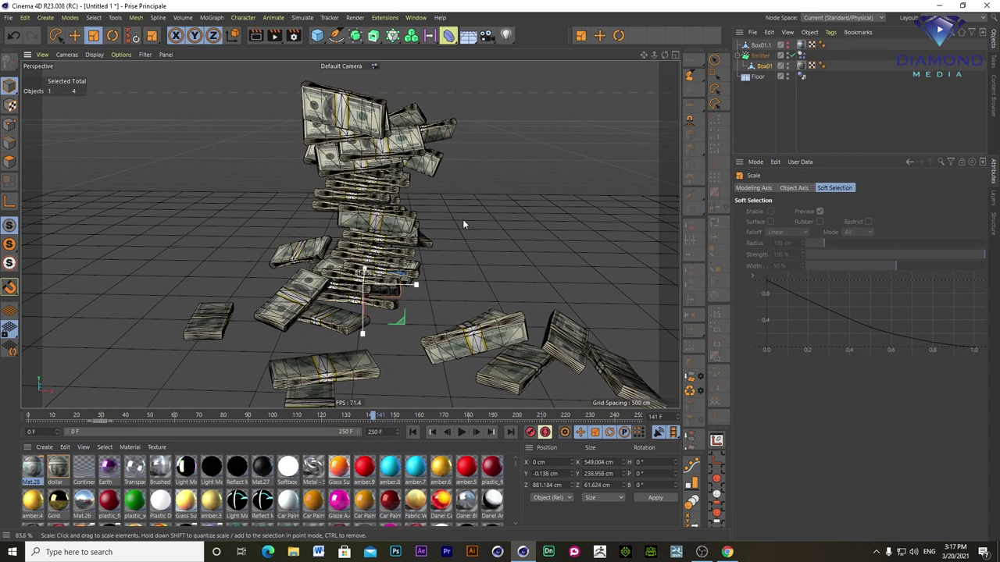
pyautogui.click(415, 433)
pyautogui.click(461, 433)
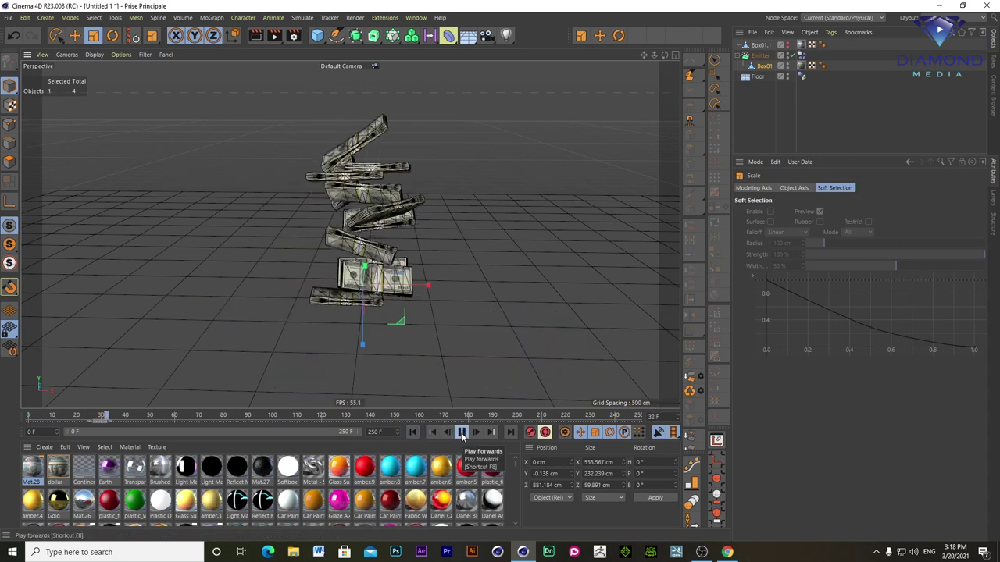
# - Raise the Emitter on Y to 1705 cm and replay the simulation from the start
pyautogui.click(462, 433)
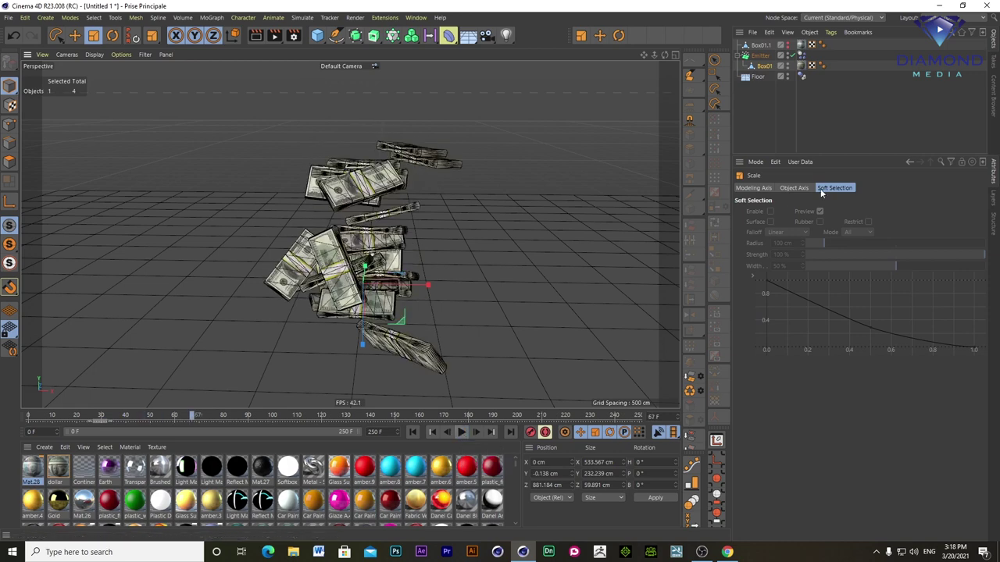
pyautogui.click(759, 55)
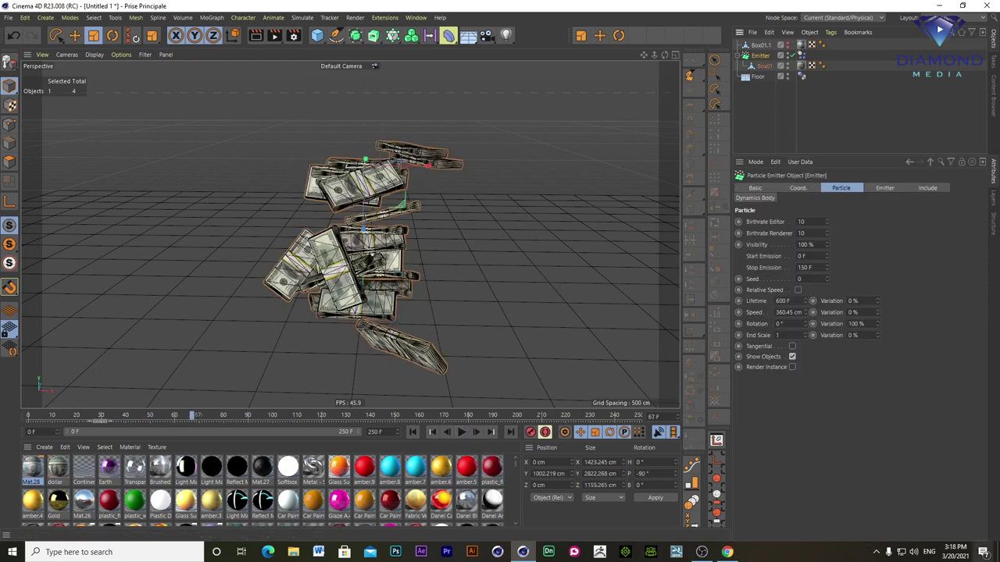
pyautogui.click(74, 37)
pyautogui.moveTo(365, 162); pyautogui.dragTo(364, 70)
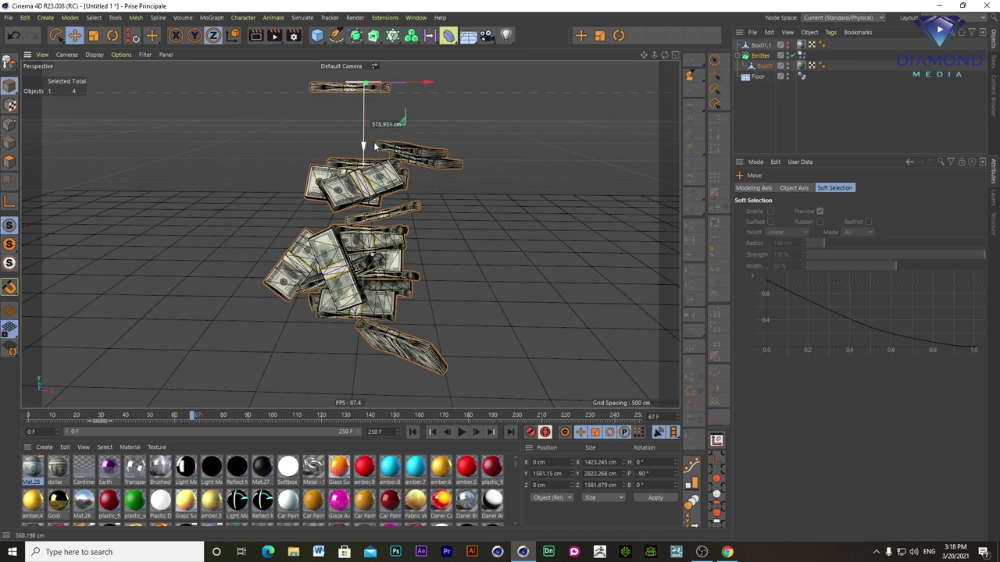
pyautogui.click(411, 432)
pyautogui.click(463, 433)
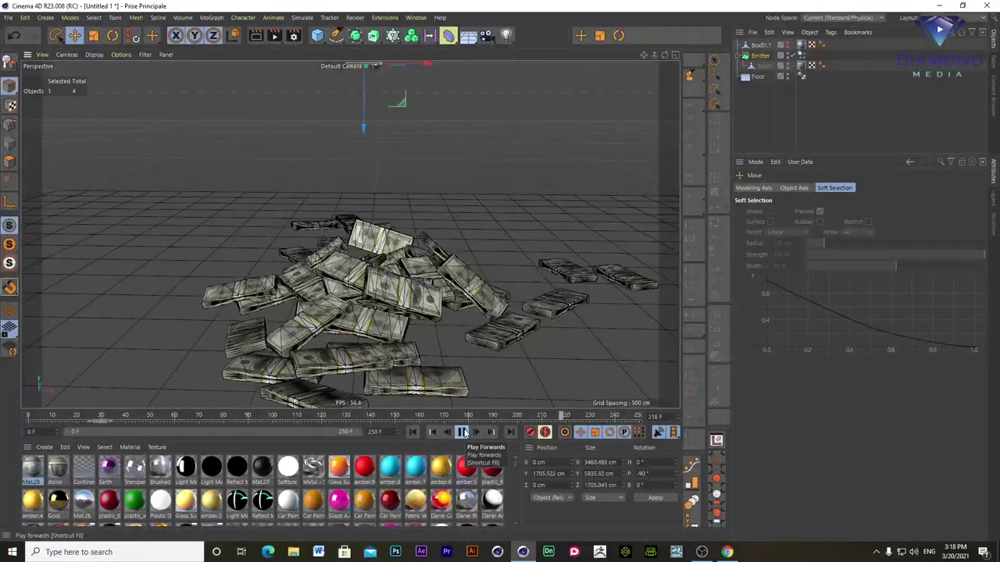
pyautogui.click(463, 432)
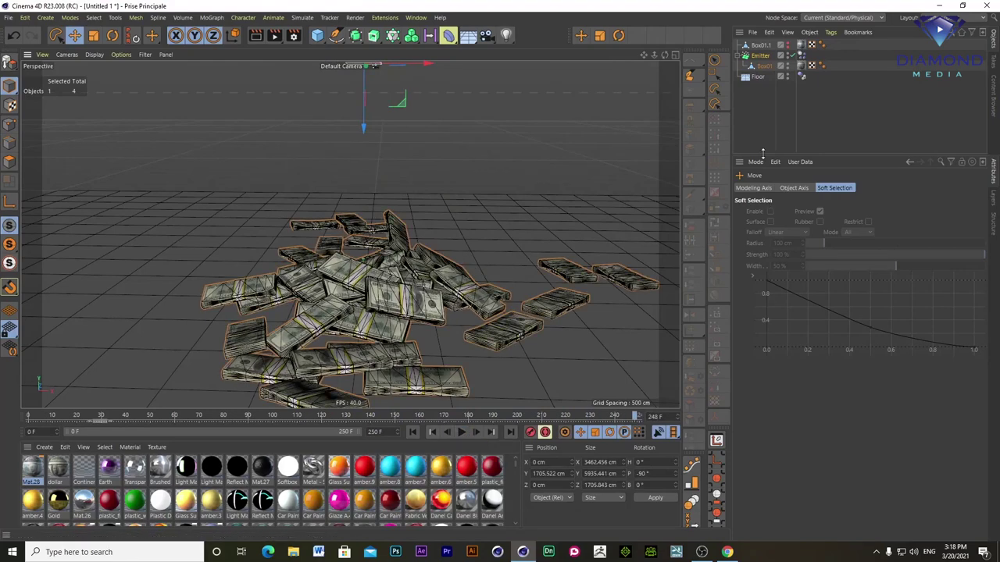
# - Set the emitter's particle Rotation to 76° and replay the falling money stacks
pyautogui.click(759, 58)
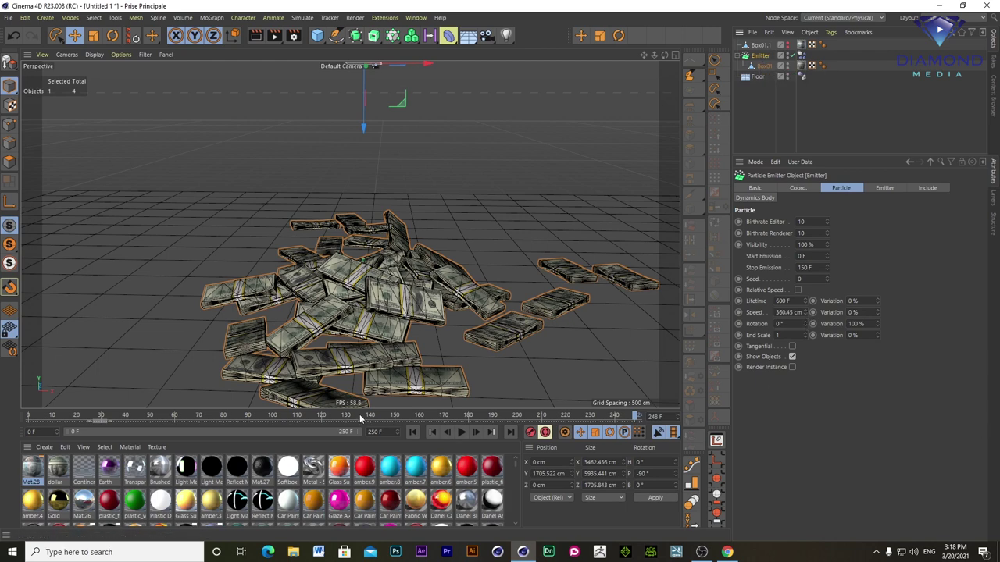
pyautogui.hotkey('shift', 'f')
pyautogui.click(462, 431)
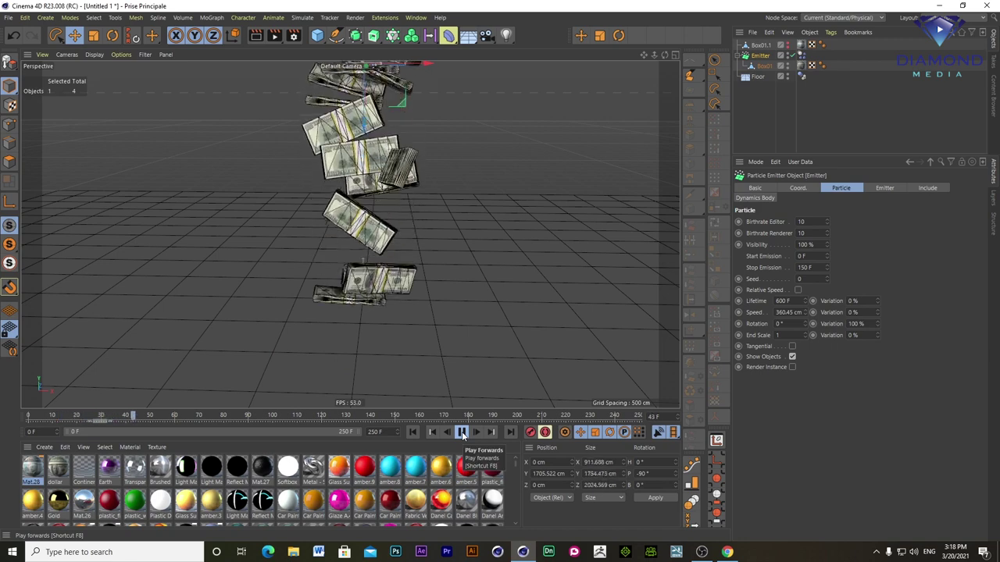
pyautogui.click(461, 432)
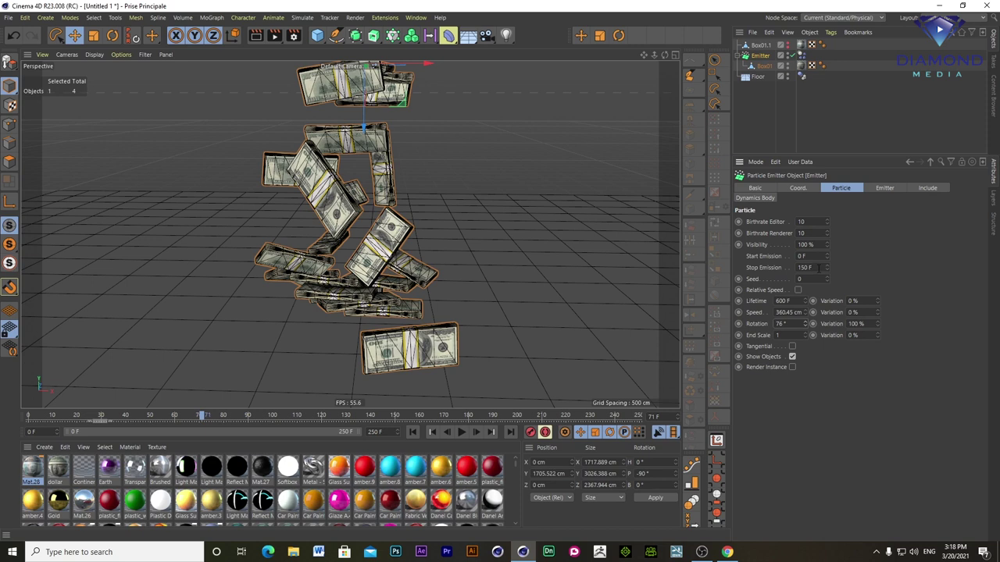
# - Set Stop Emission to 150 F, then play the simulation from the start and stop around frame 206
pyautogui.click(925, 251)
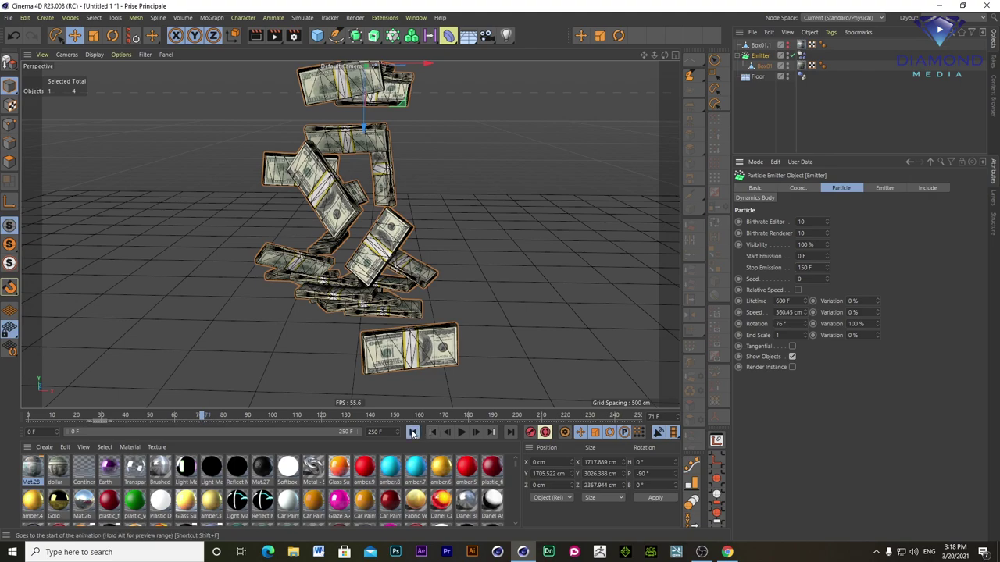
pyautogui.click(432, 432)
pyautogui.click(461, 432)
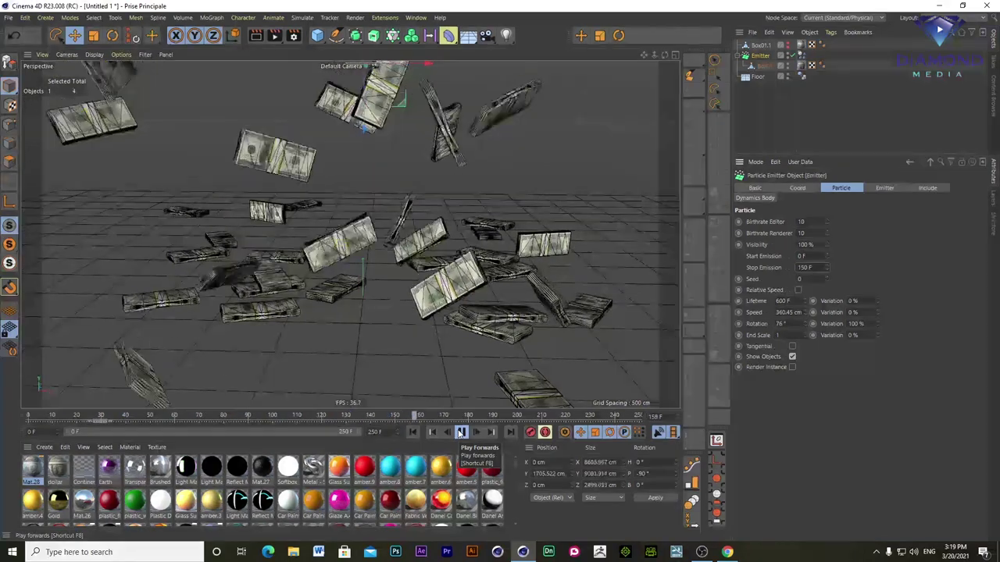
pyautogui.click(461, 432)
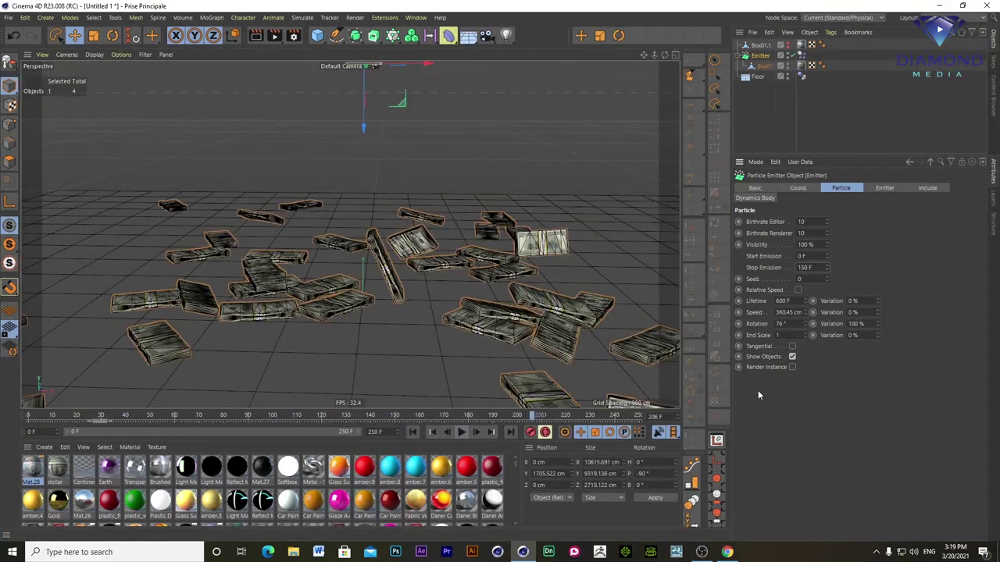
# - Set particle rotation to 5°, replay the fall from the start, and move Box01.1 under the Emitter
pyautogui.write('5')
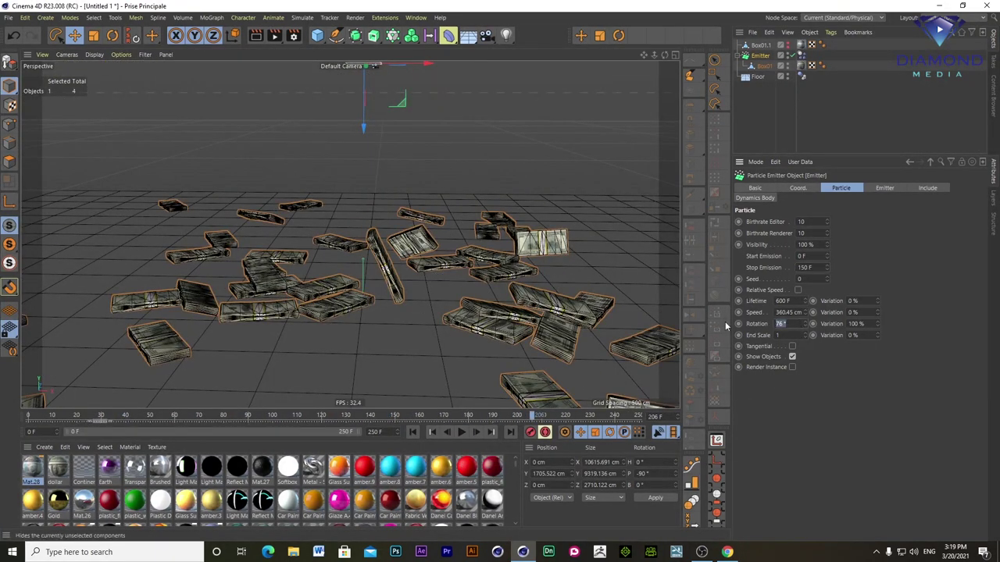
pyautogui.press('Return')
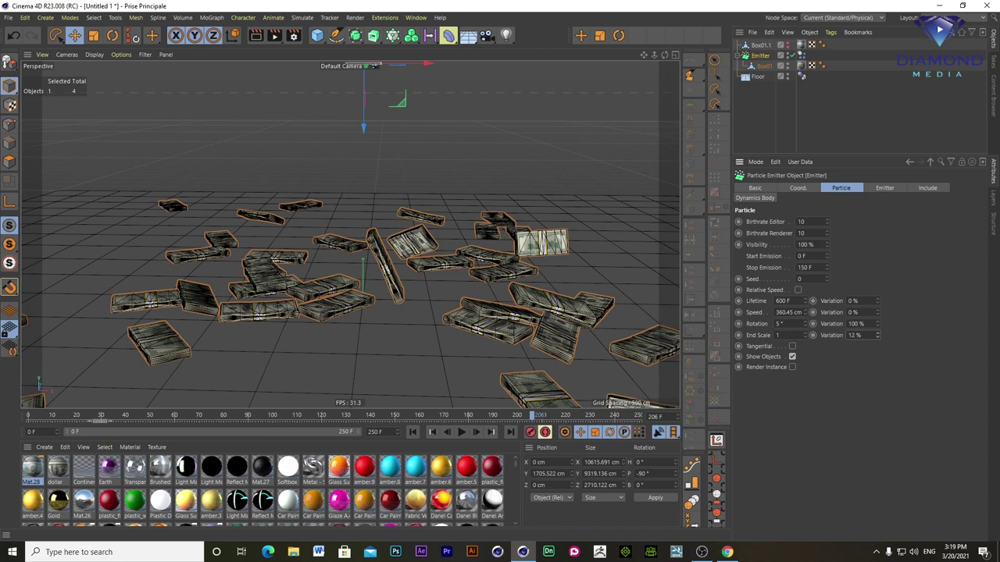
pyautogui.click(413, 432)
pyautogui.click(462, 431)
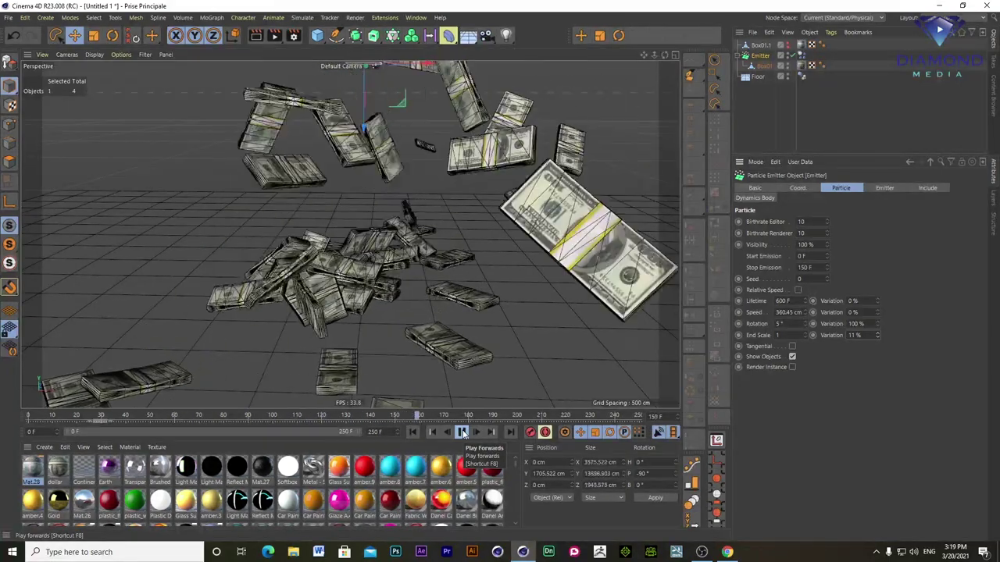
pyautogui.click(462, 432)
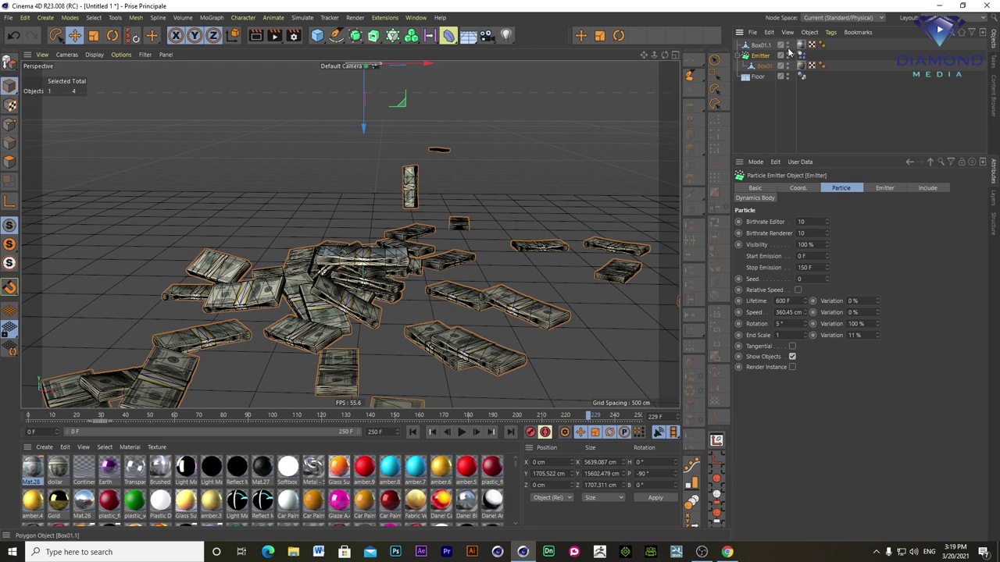
pyautogui.moveTo(788, 50); pyautogui.dragTo(762, 59)
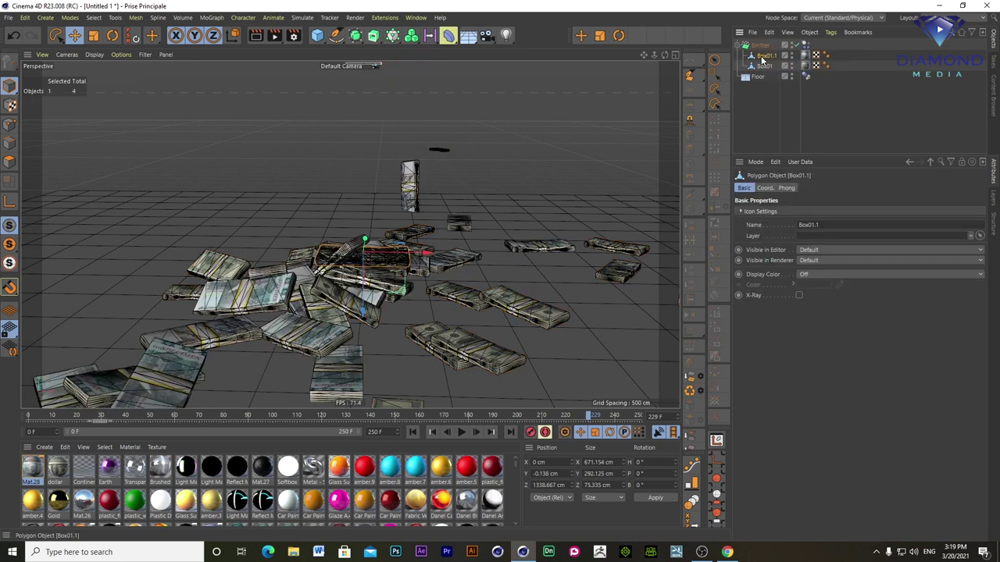
# - Replay the simulation with both money stacks falling, then open the Dynamics Body tag settings
pyautogui.click(462, 432)
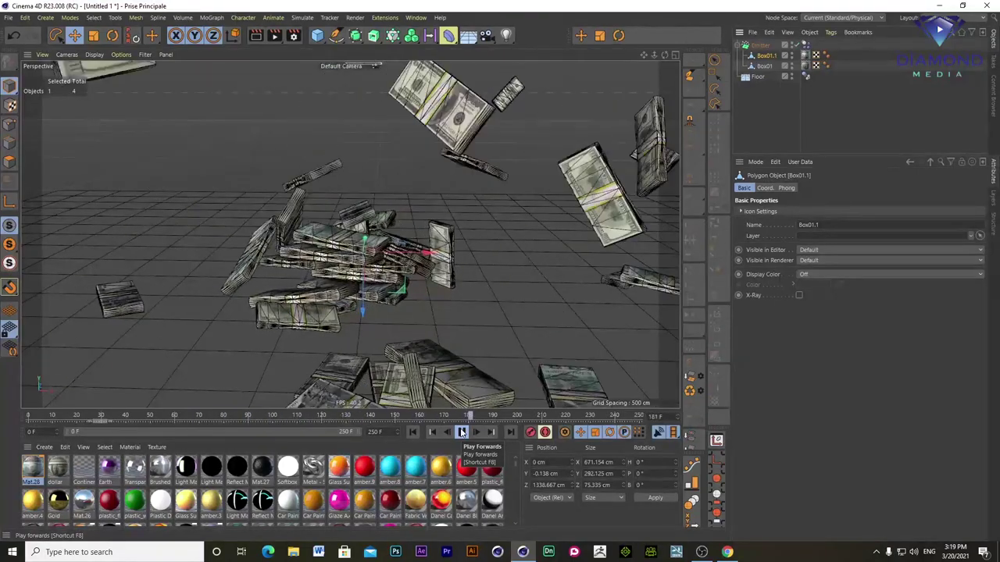
pyautogui.click(460, 432)
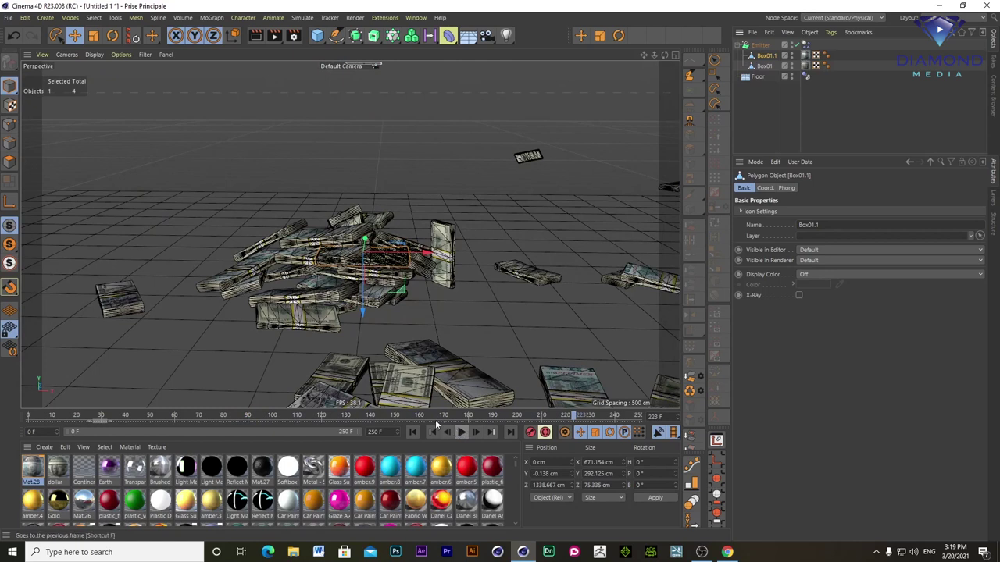
pyautogui.click(805, 46)
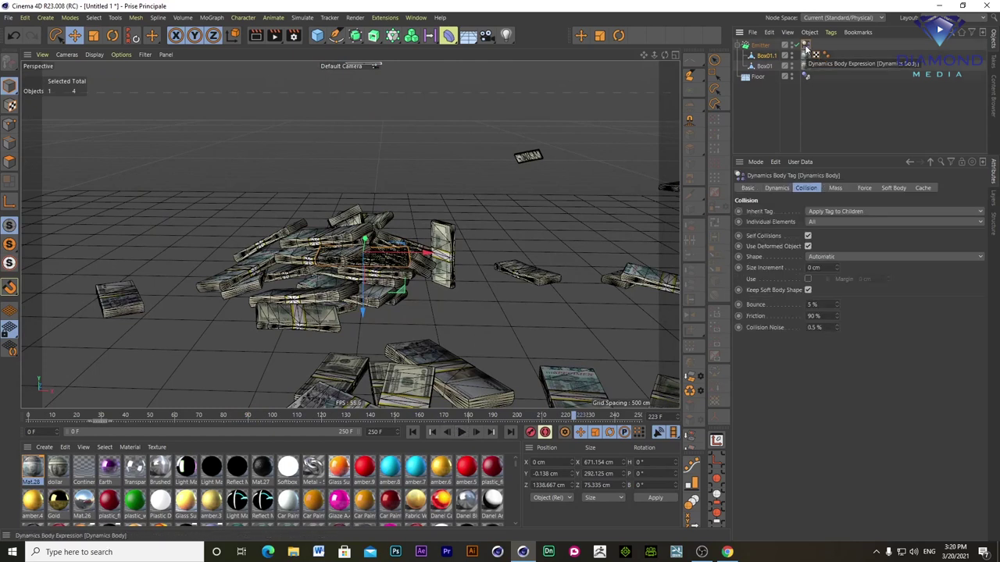
# - Review the Dynamics Body tag's Dynamics and Collision tabs, replay from frame 0, and select the Emitter
pyautogui.click(784, 189)
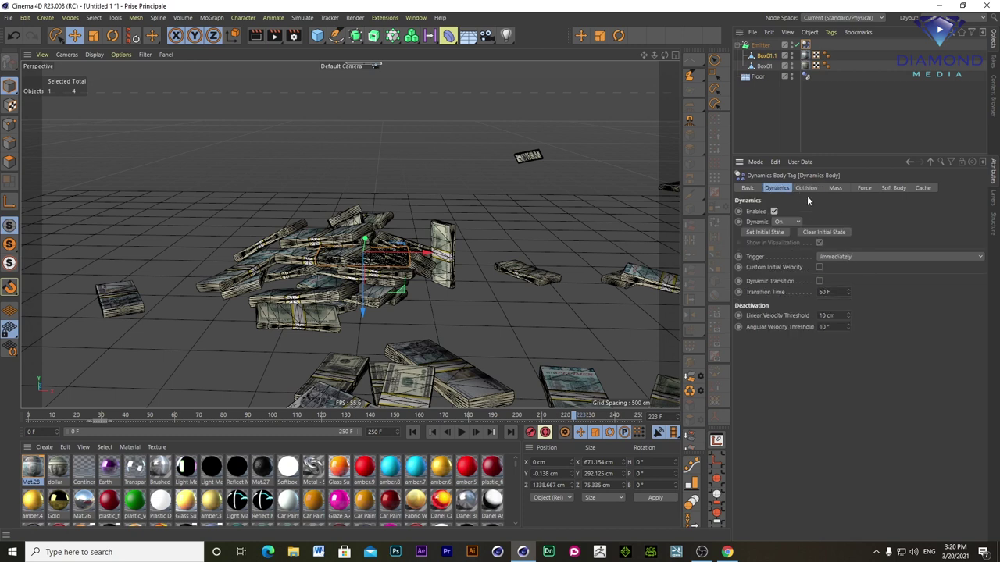
pyautogui.click(806, 188)
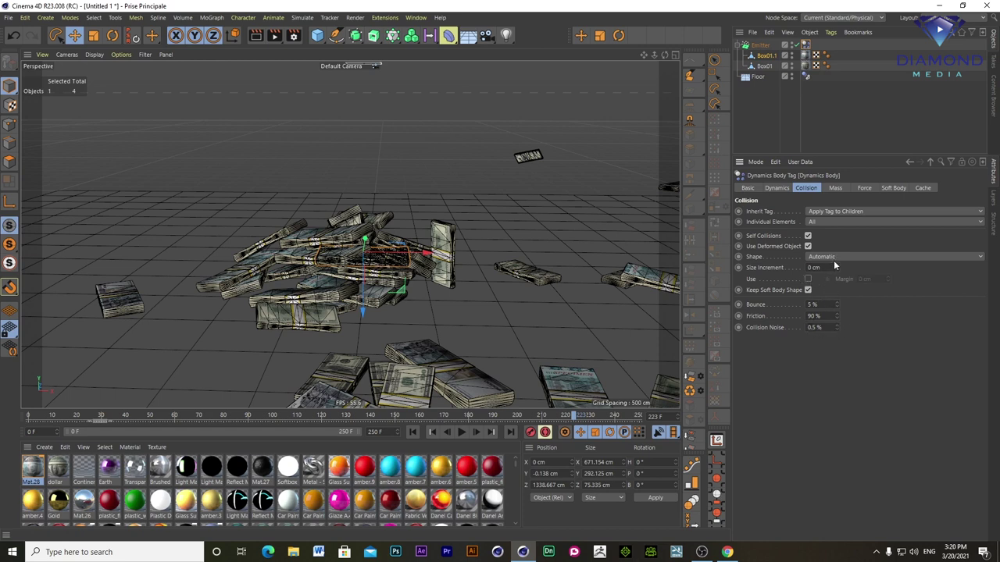
pyautogui.click(324, 413)
pyautogui.click(414, 435)
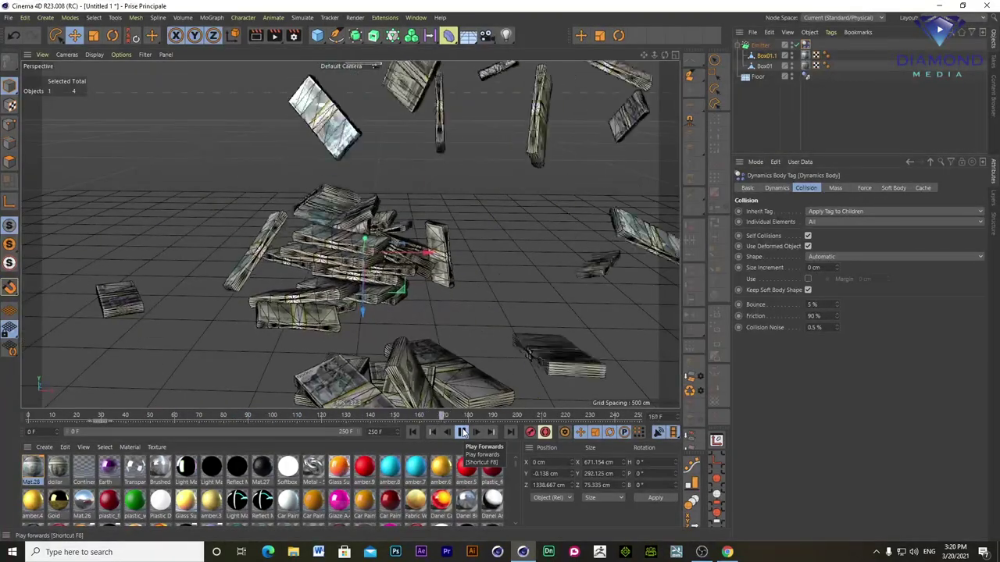
pyautogui.click(462, 432)
pyautogui.click(762, 48)
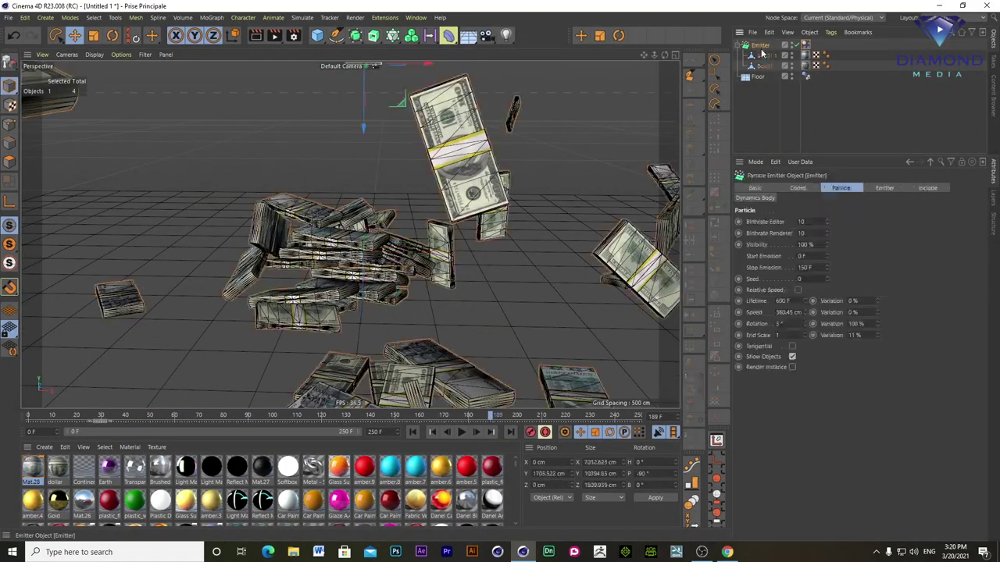
# - Raise the emitter's particle rotation to 17° and replay the falling bundles from frame 0
pyautogui.click(807, 323)
pyautogui.click(807, 323)
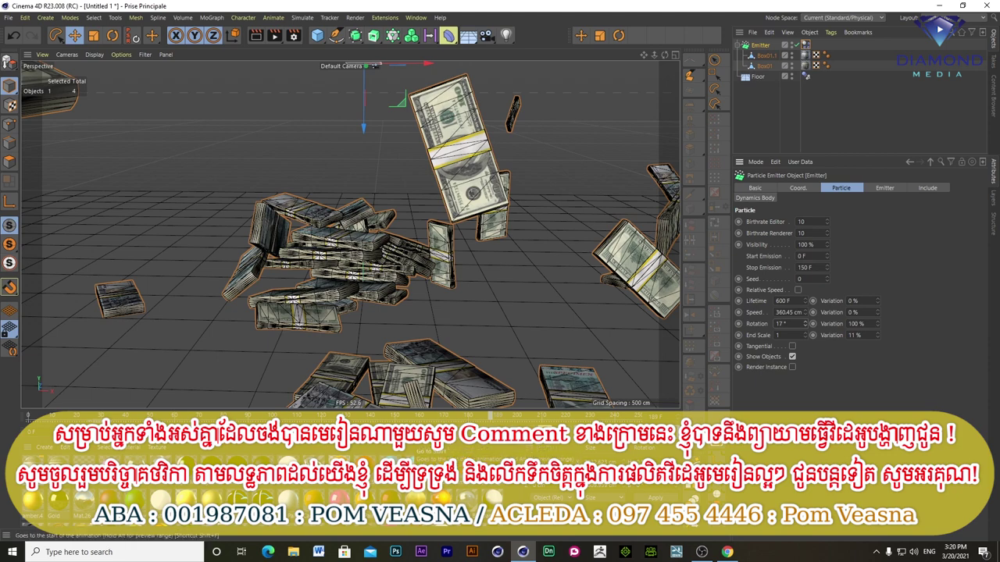
pyautogui.hotkey('shift', 'f')
pyautogui.press('F8')
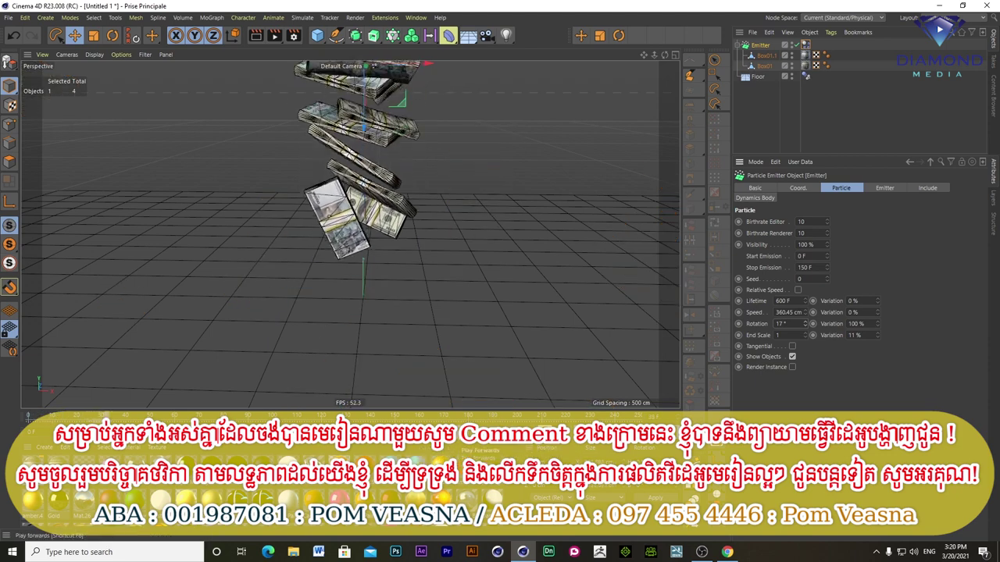